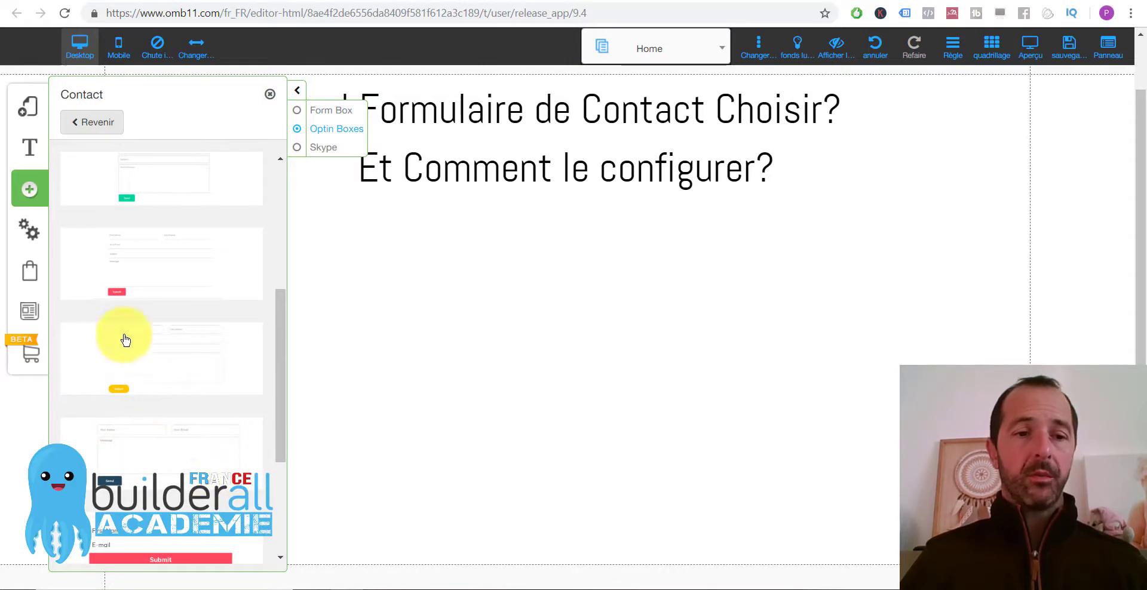
Step: Insert the Optin Boxes contact form with name, email, message and dark Send button, and place it below the heading
{"action": "left_click", "coordinate": [173, 428]}
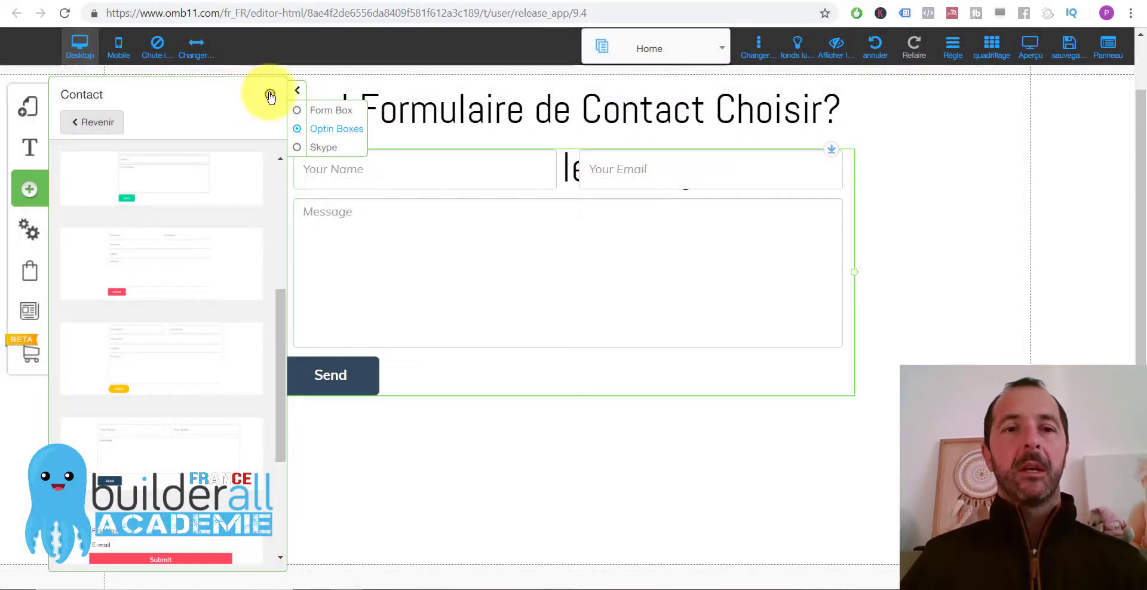
{"action": "left_click", "coordinate": [271, 97]}
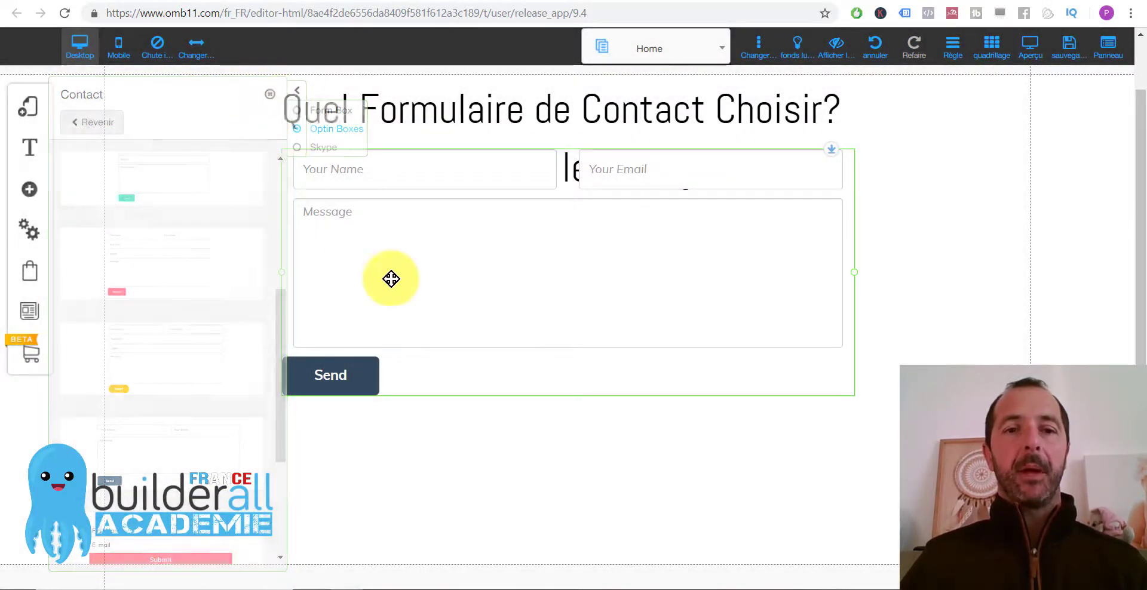
{"action": "scroll", "coordinate": [499, 315], "scroll_direction": "down", "scroll_amount": 1}
{"action": "left_click_drag", "start_coordinate": [540, 185], "coordinate": [512, 261]}
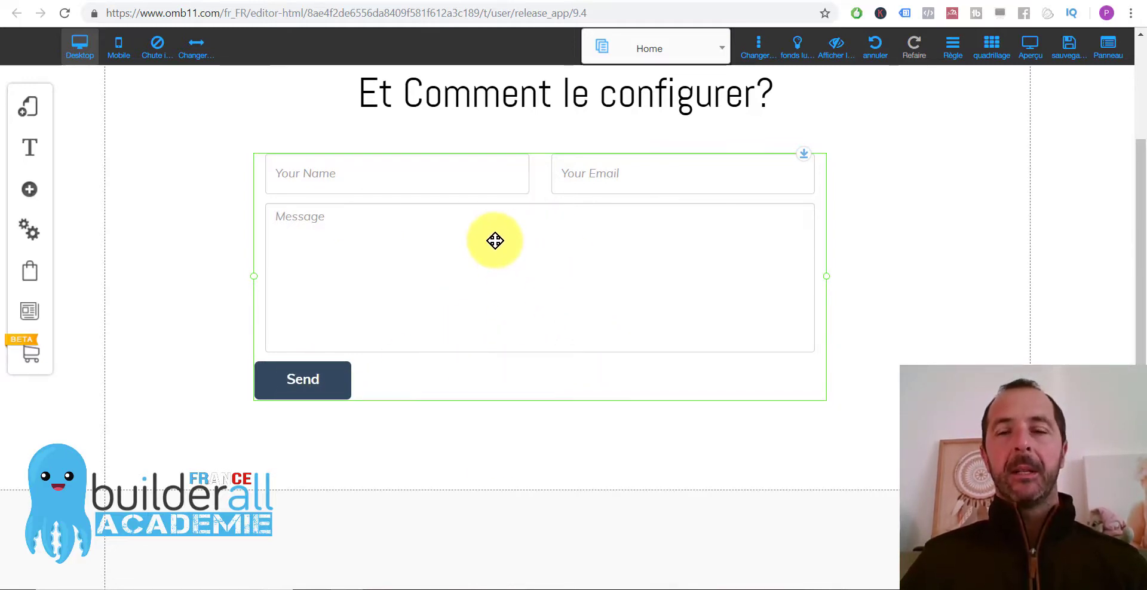
Step: Open the element configuration of the contact form
{"action": "left_click", "coordinate": [509, 286]}
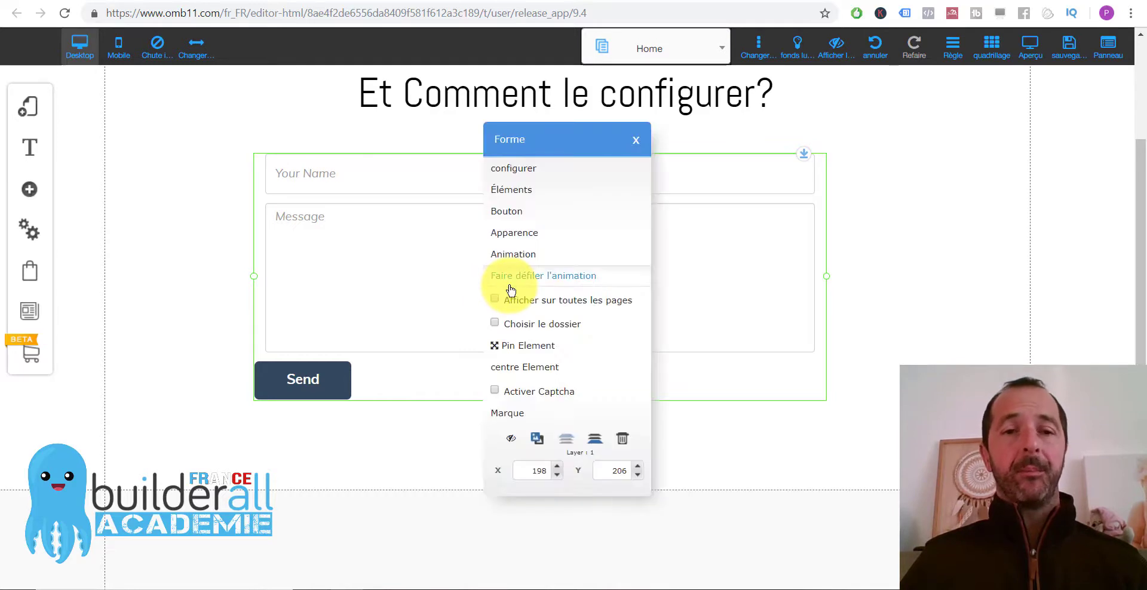
{"action": "left_click", "coordinate": [401, 284]}
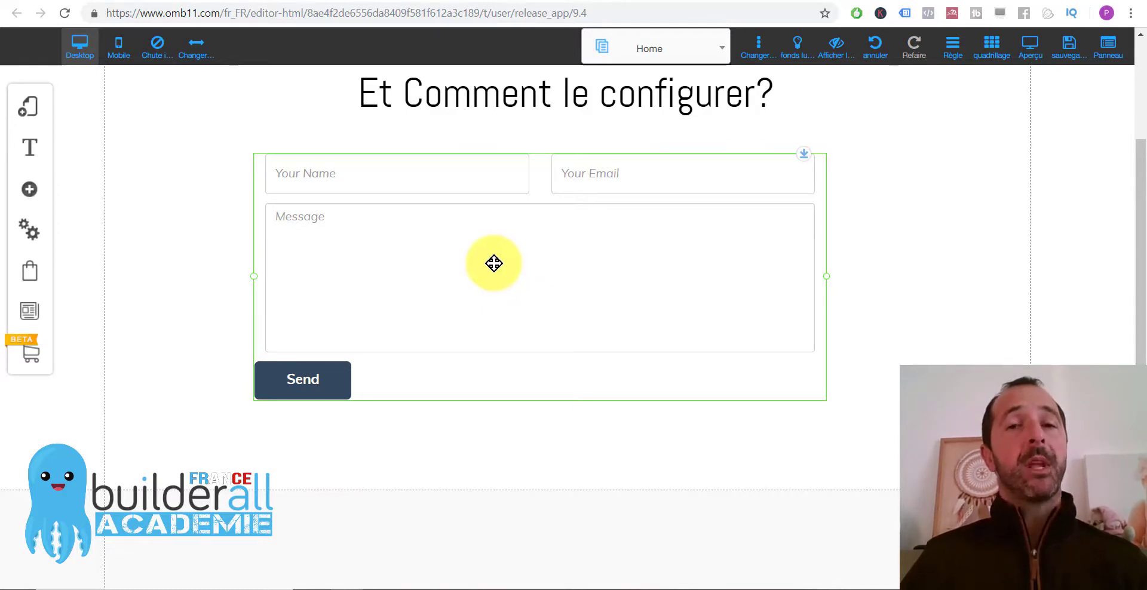
{"action": "left_click", "coordinate": [515, 239]}
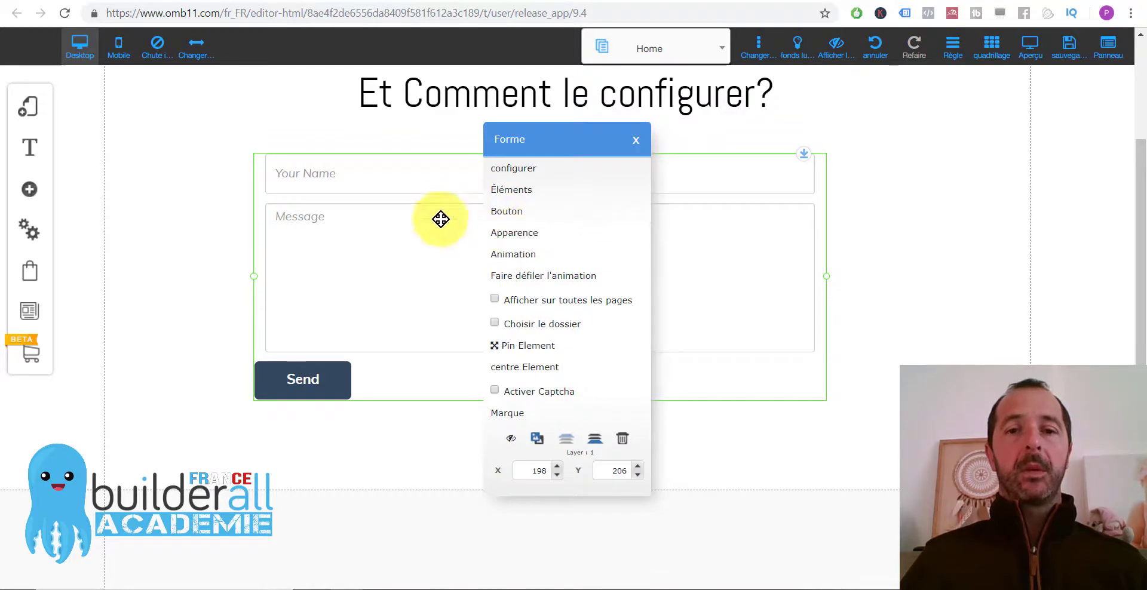
{"action": "left_click", "coordinate": [512, 171]}
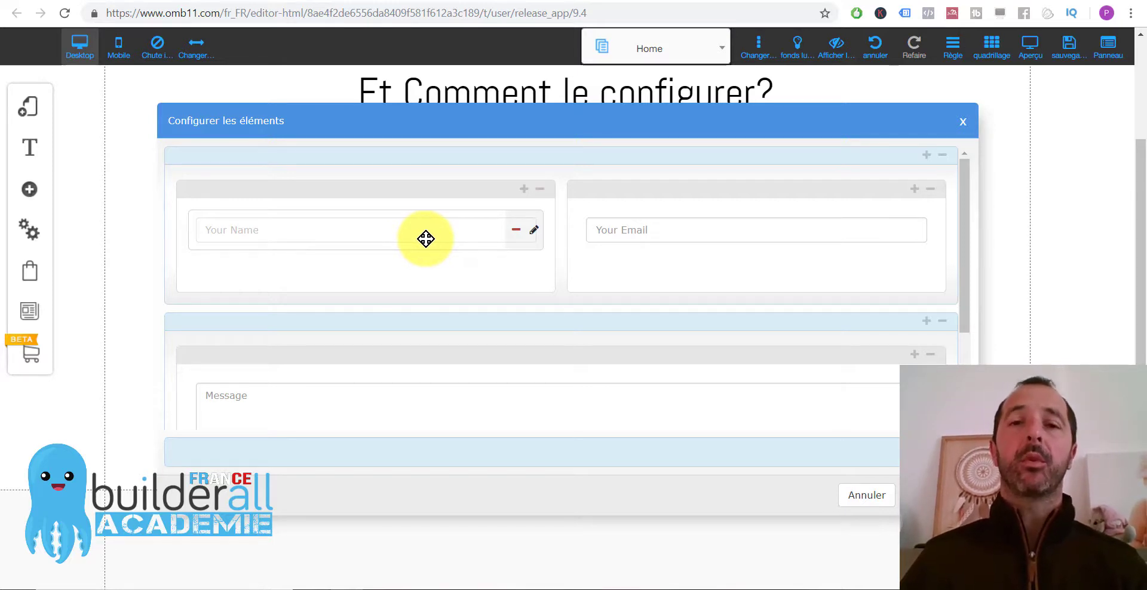
{"action": "left_click", "coordinate": [26, 191]}
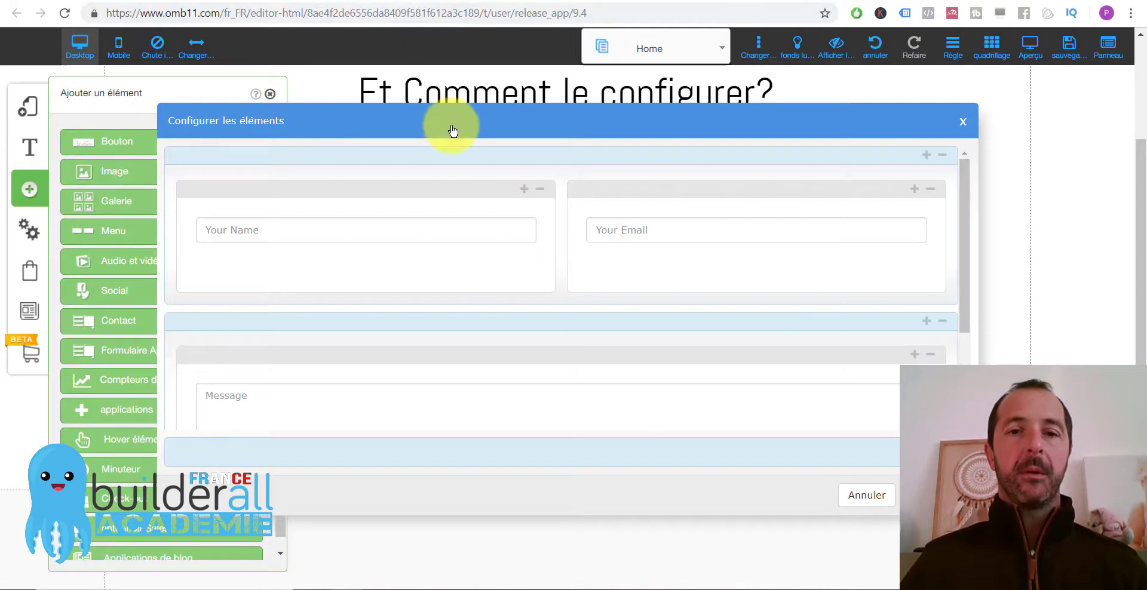
{"action": "left_click_drag", "start_coordinate": [452, 131], "coordinate": [608, 132]}
{"action": "scroll", "coordinate": [159, 445], "scroll_direction": "down", "scroll_amount": 1}
{"action": "scroll", "coordinate": [158, 445], "scroll_direction": "down", "scroll_amount": 1}
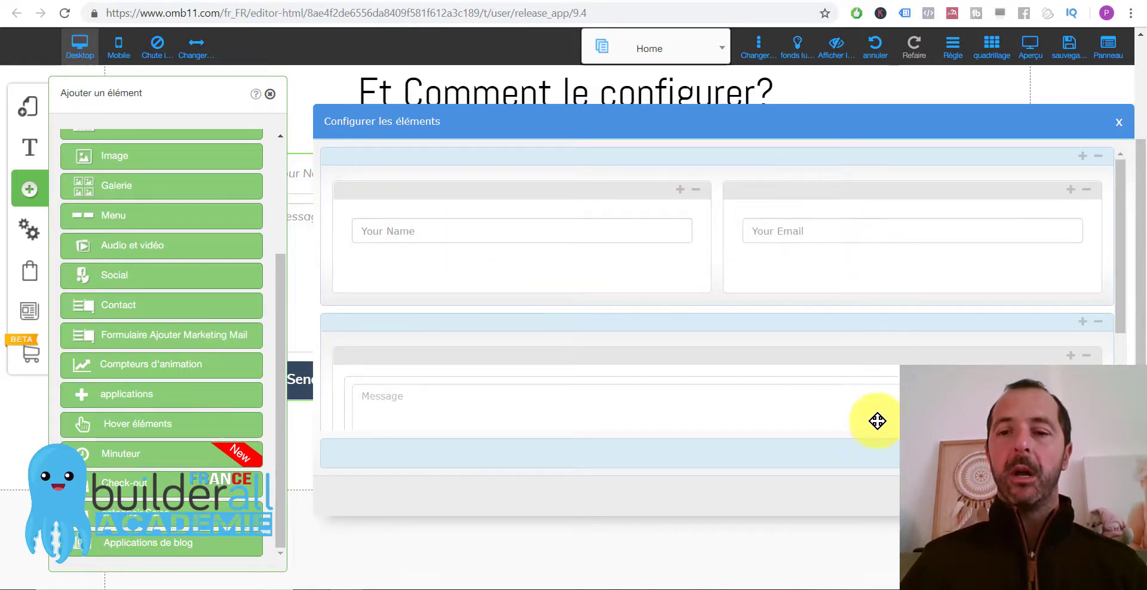
{"action": "left_click", "coordinate": [270, 95]}
{"action": "left_click_drag", "start_coordinate": [430, 122], "coordinate": [289, 102]}
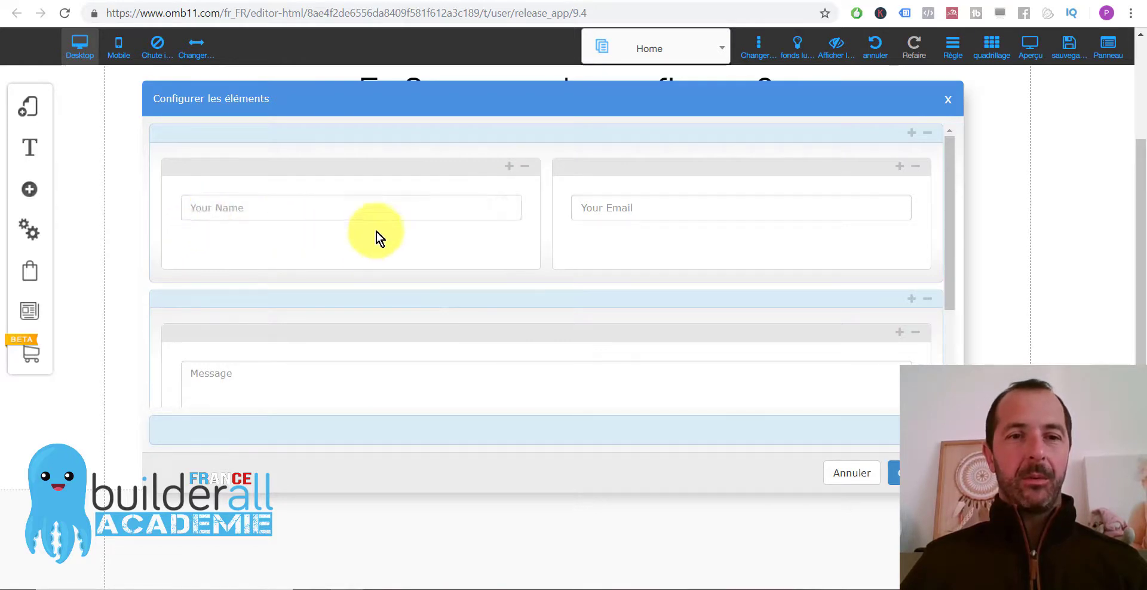
Step: Change the name field's placeholder to "Votre Nom" and confirm it
{"action": "left_click", "coordinate": [520, 207]}
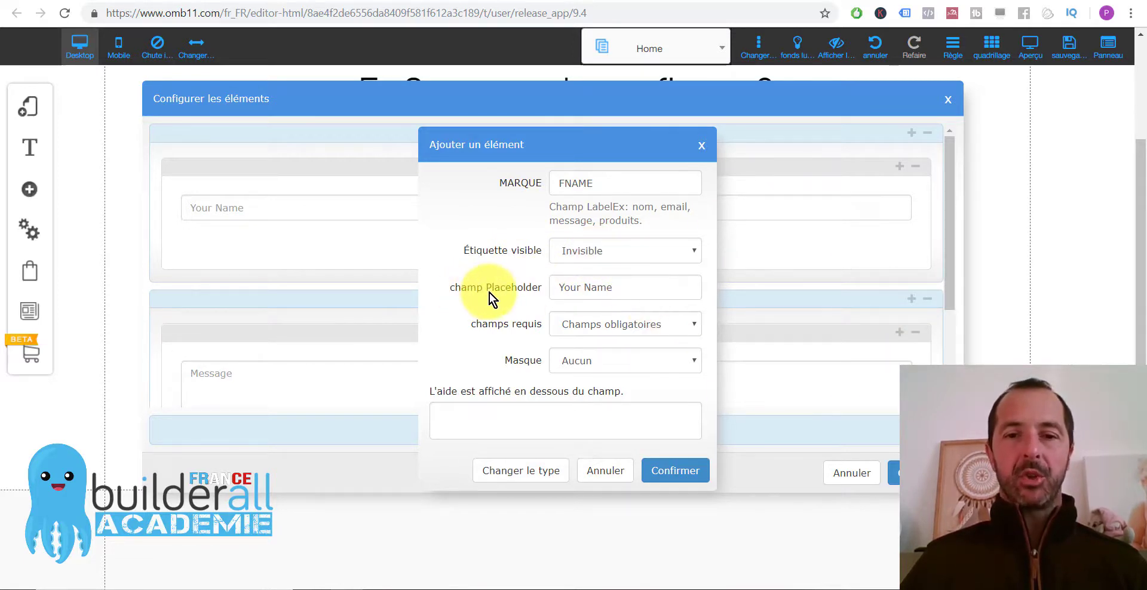
{"action": "left_click_drag", "start_coordinate": [627, 290], "coordinate": [486, 292]}
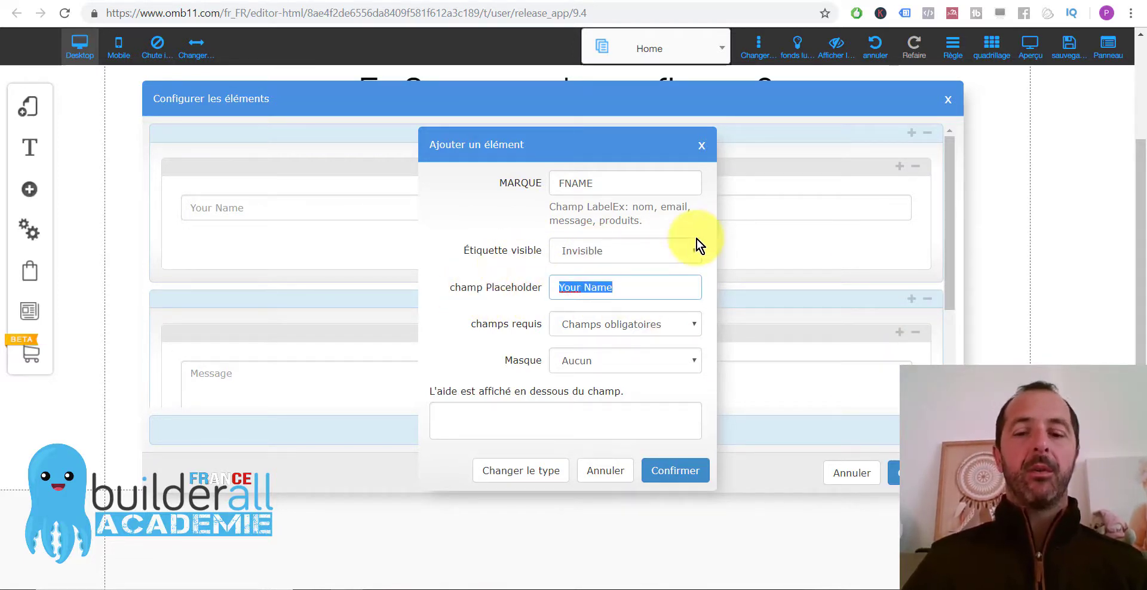
{"action": "type", "text": "Votre Nom"}
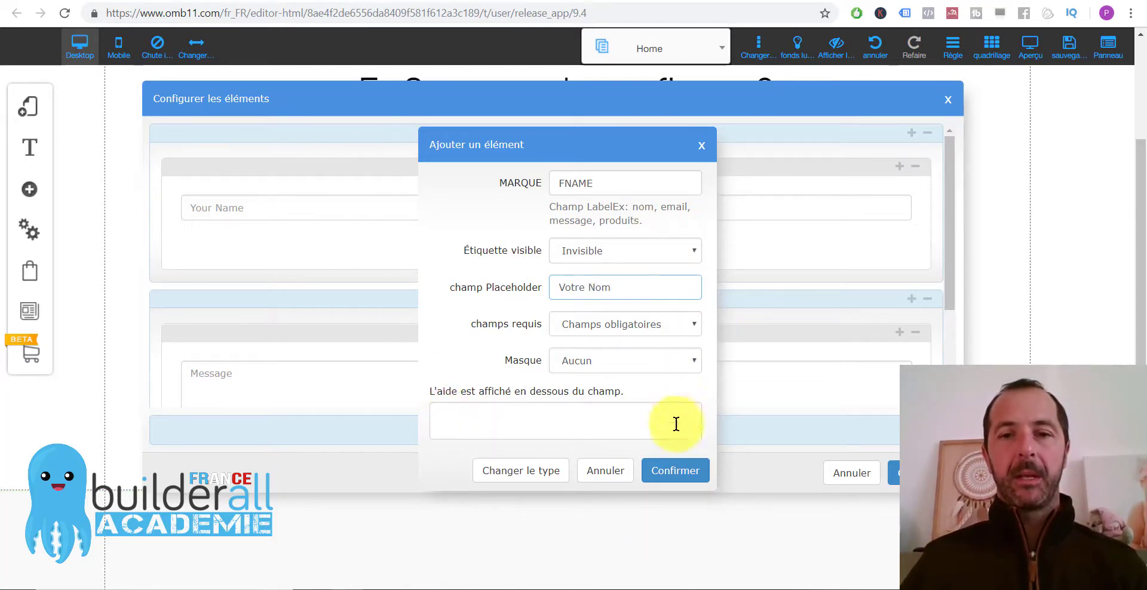
{"action": "left_click", "coordinate": [663, 478]}
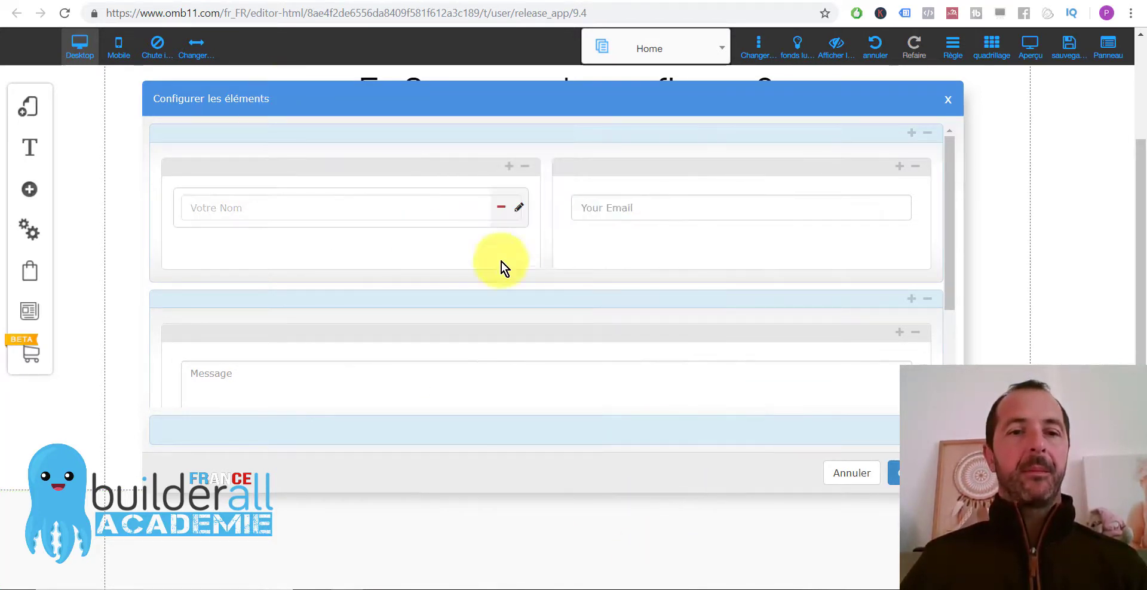
Step: Change the email field's placeholder to "Votre Email" and confirm it
{"action": "left_click", "coordinate": [911, 209]}
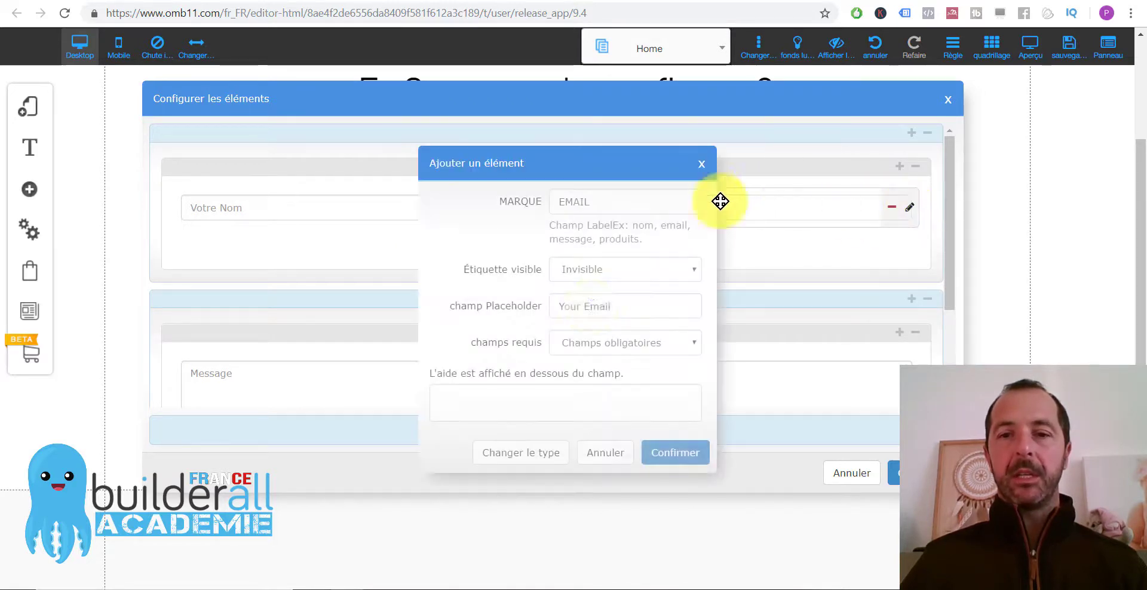
{"action": "left_click_drag", "start_coordinate": [643, 305], "coordinate": [468, 328]}
{"action": "type", "text": "Votre"}
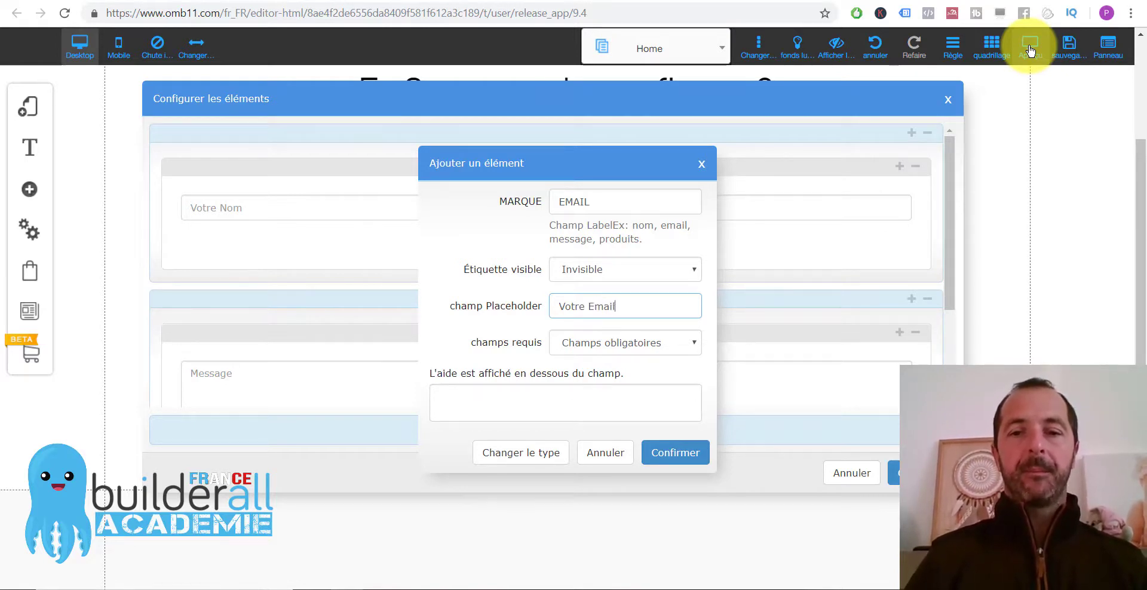
{"action": "left_click", "coordinate": [669, 454]}
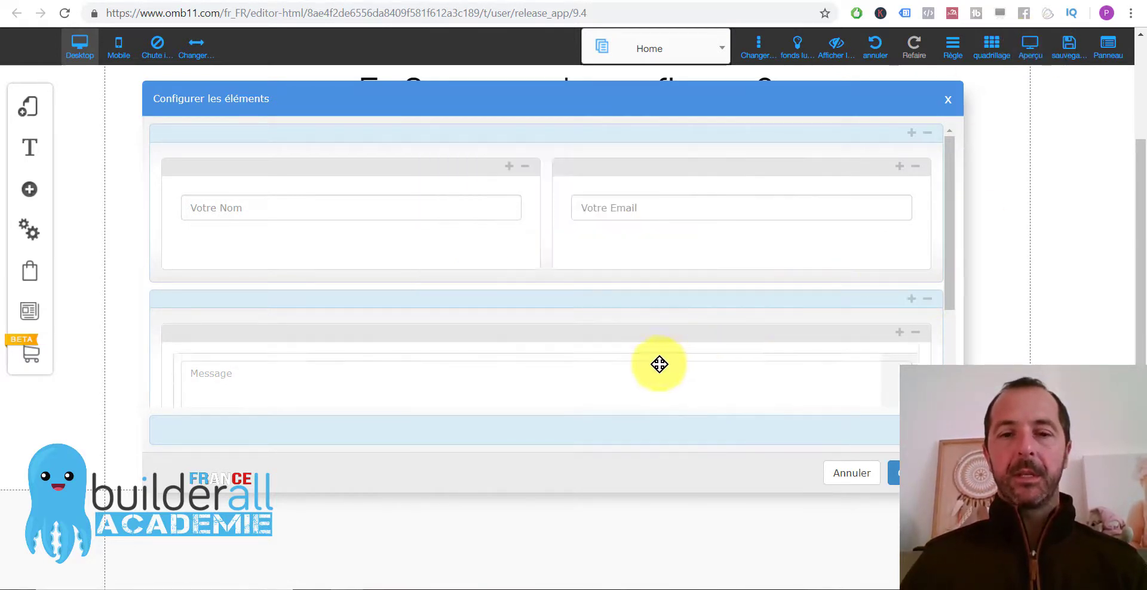
Step: Change the message field's placeholder to "Votre Message"
{"action": "scroll", "coordinate": [658, 364], "scroll_direction": "down", "scroll_amount": 2}
{"action": "left_click", "coordinate": [909, 361]}
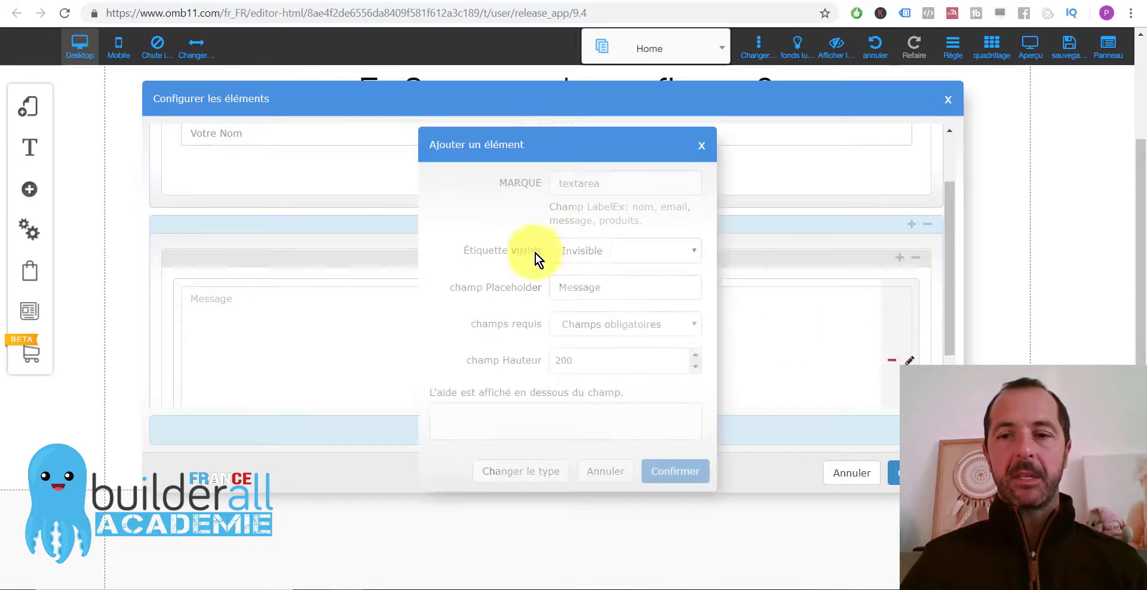
{"action": "left_click_drag", "start_coordinate": [632, 287], "coordinate": [530, 296]}
{"action": "type", "text": "Votre Message"}
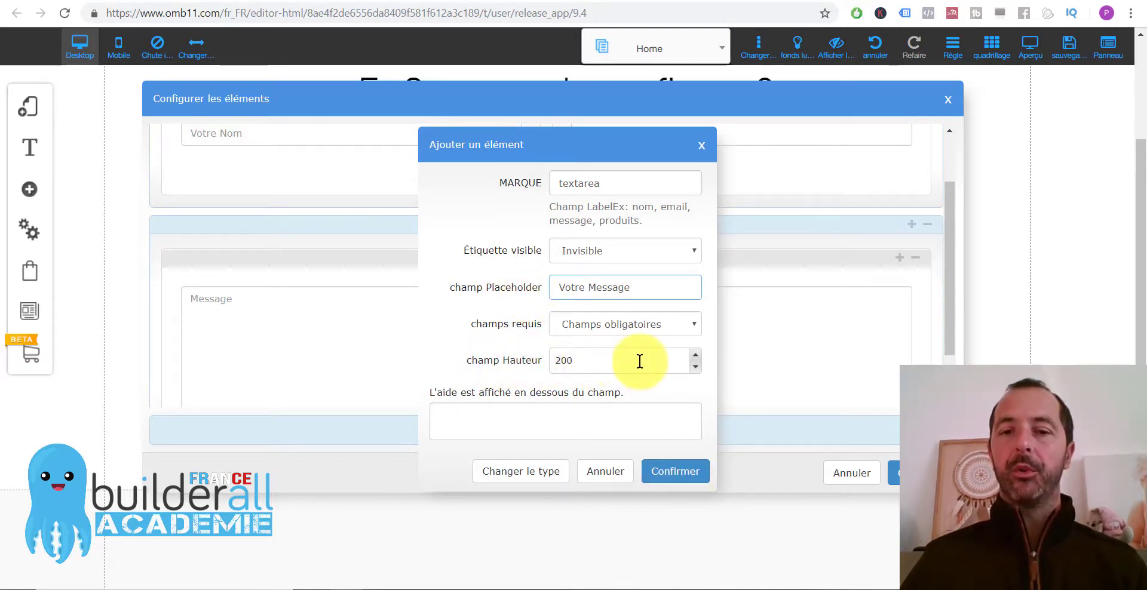
Step: Reduce the message field's height to about 100 and apply the changes to the form's elements
{"action": "left_click", "coordinate": [696, 357]}
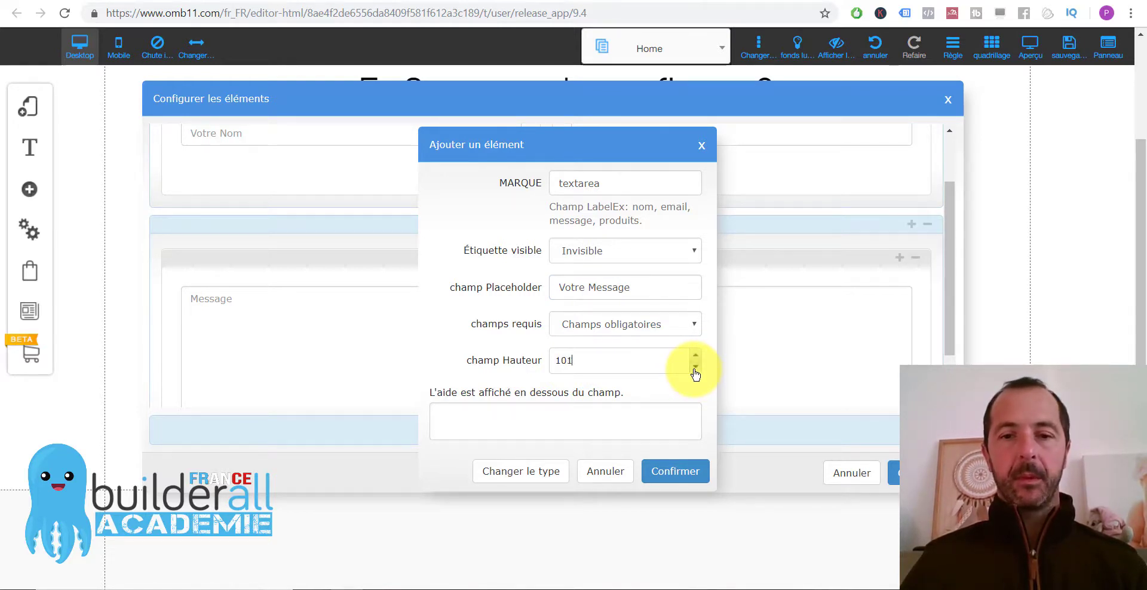
{"action": "left_click", "coordinate": [695, 366]}
{"action": "left_click", "coordinate": [672, 470]}
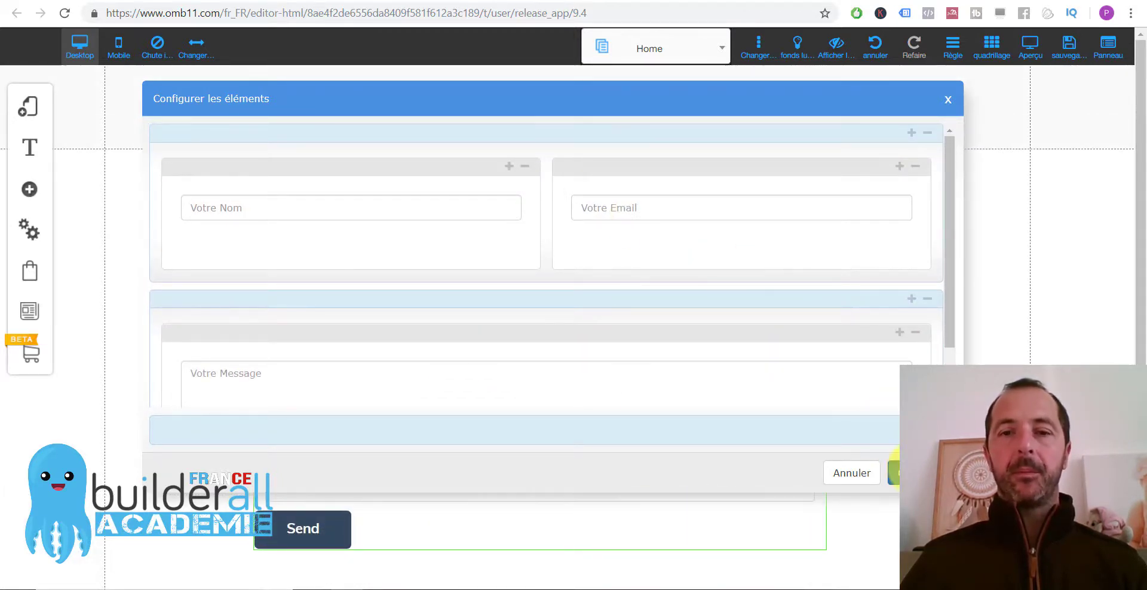
{"action": "left_click", "coordinate": [895, 473]}
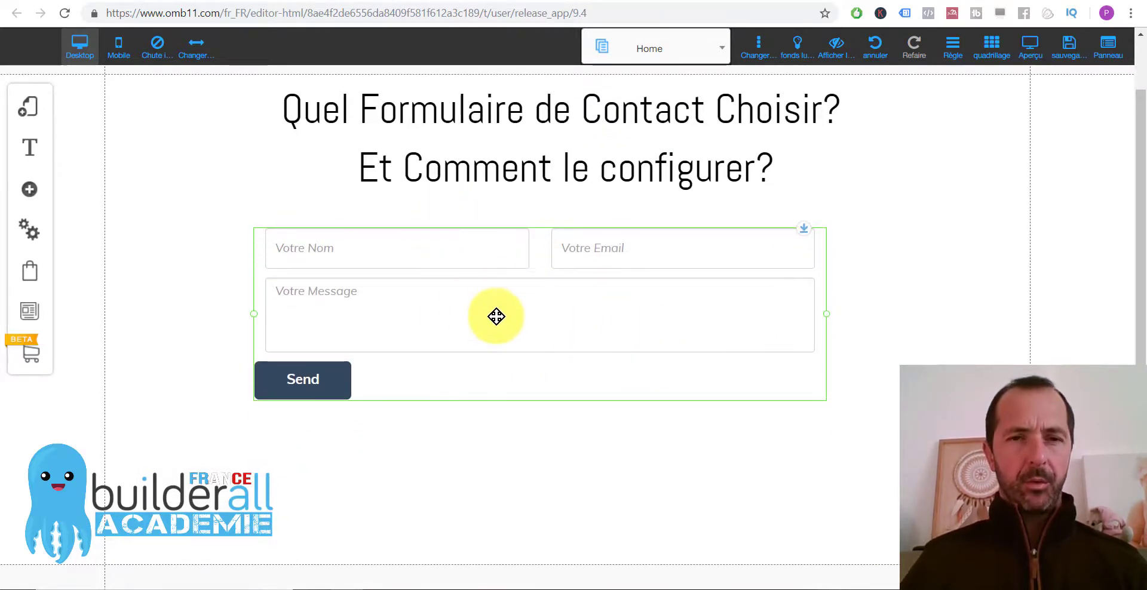
Step: Select the Défaut submission option in the contact form's configuration and close the dialog
{"action": "right_click", "coordinate": [494, 282]}
{"action": "left_click", "coordinate": [378, 325]}
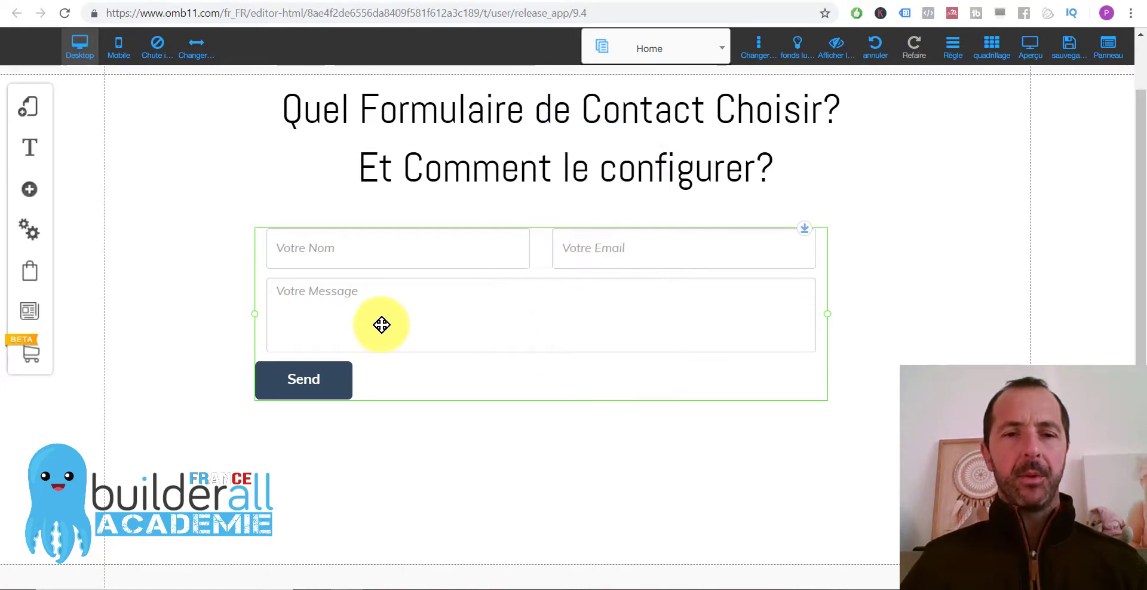
{"action": "double_click", "coordinate": [526, 305]}
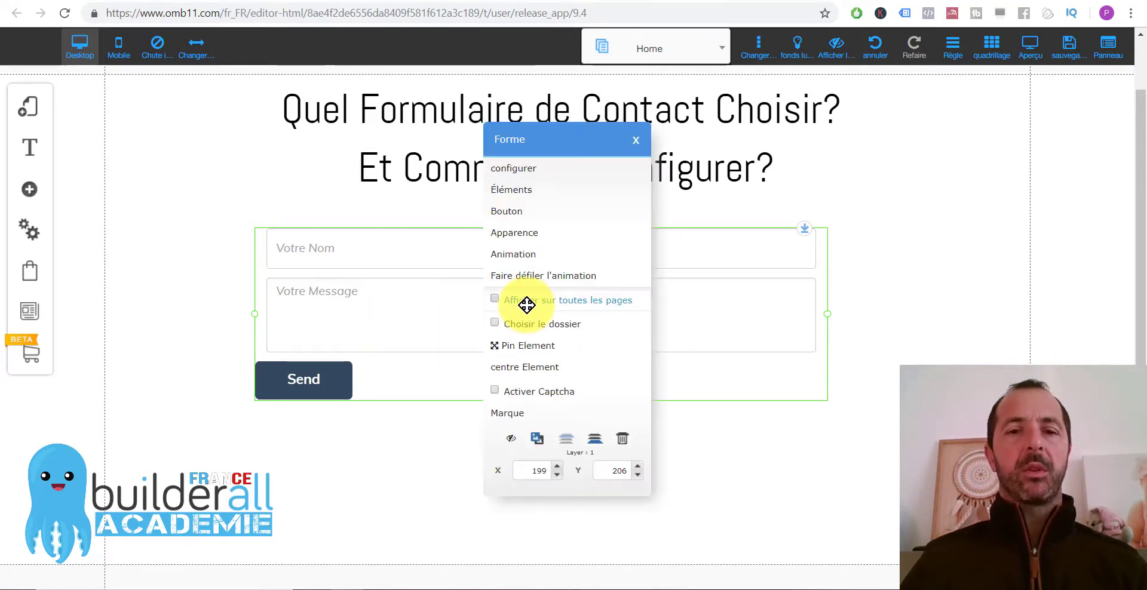
{"action": "left_click", "coordinate": [549, 178]}
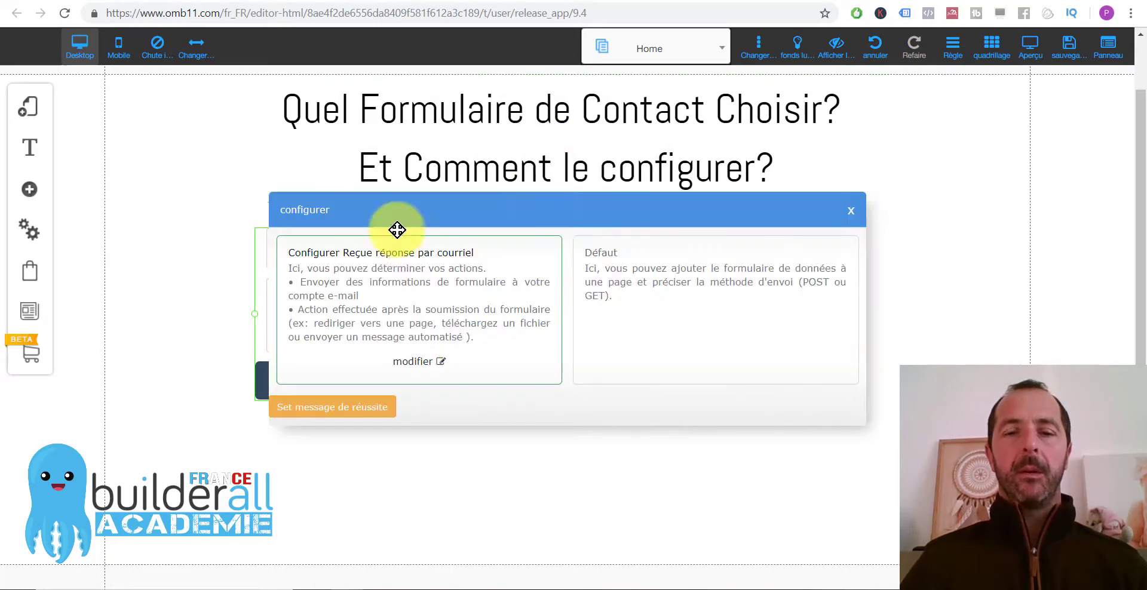
{"action": "left_click", "coordinate": [656, 276]}
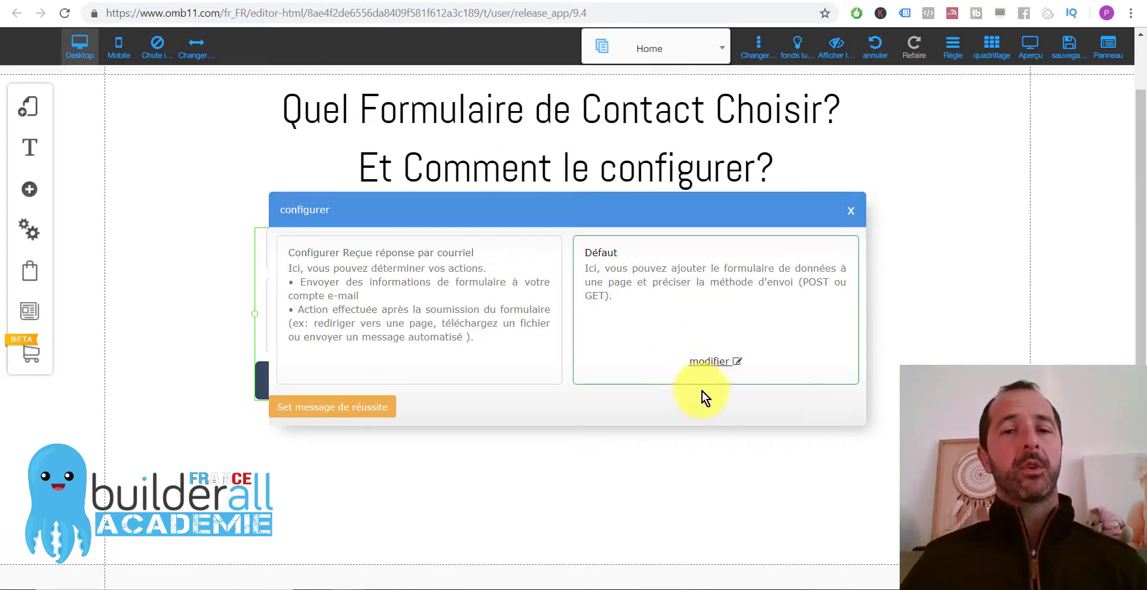
{"action": "left_click", "coordinate": [850, 211]}
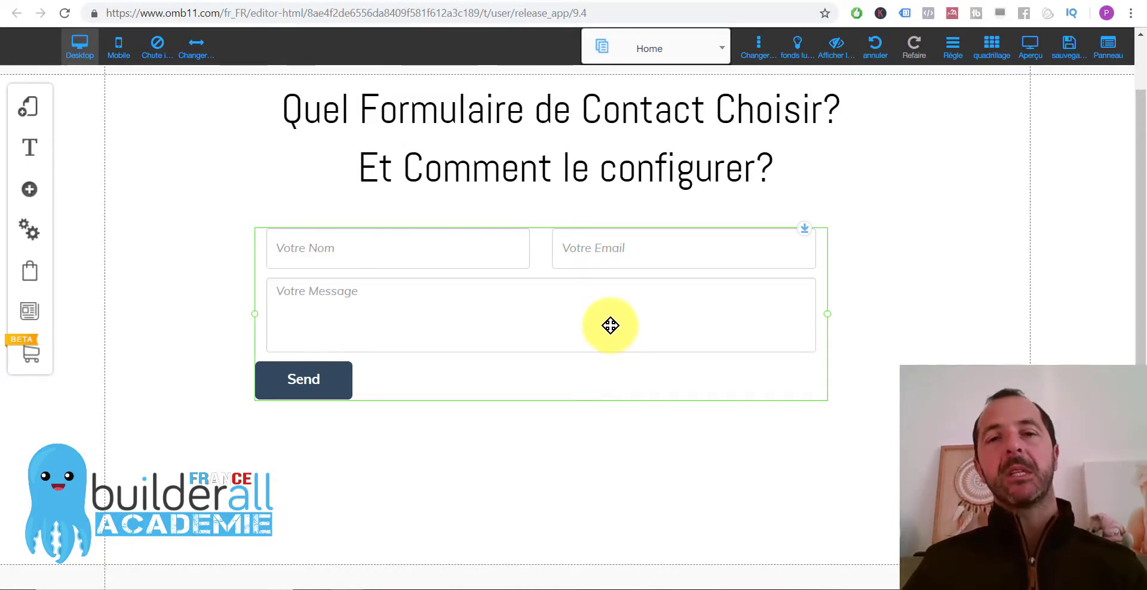
Step: Edit the Défaut submission option in the contact form's configuration and set its method to POST
{"action": "left_click", "coordinate": [500, 302]}
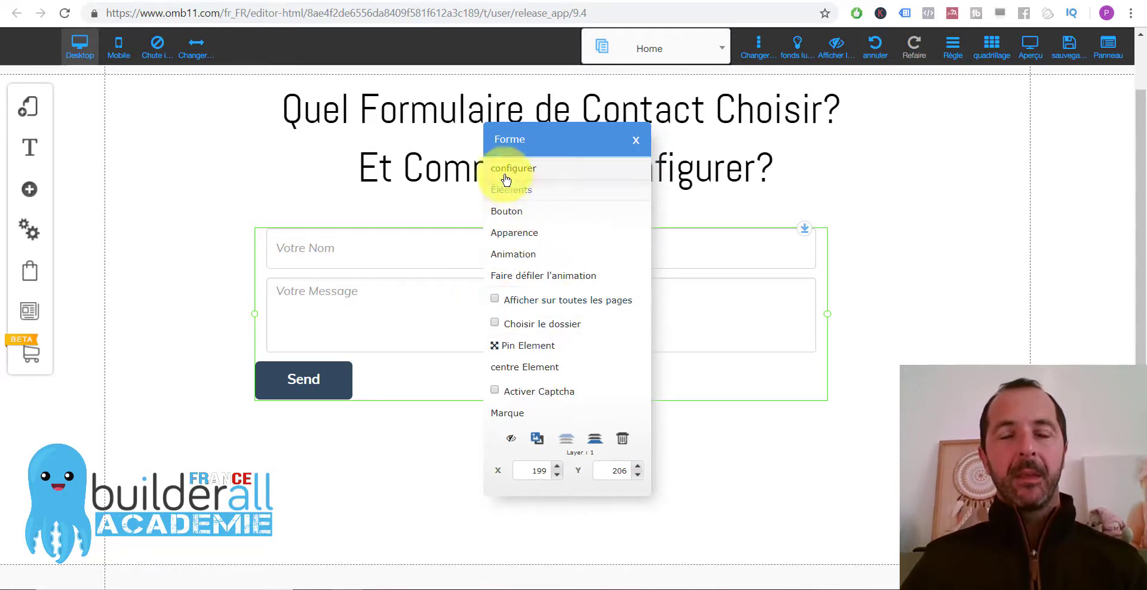
{"action": "left_click", "coordinate": [378, 295]}
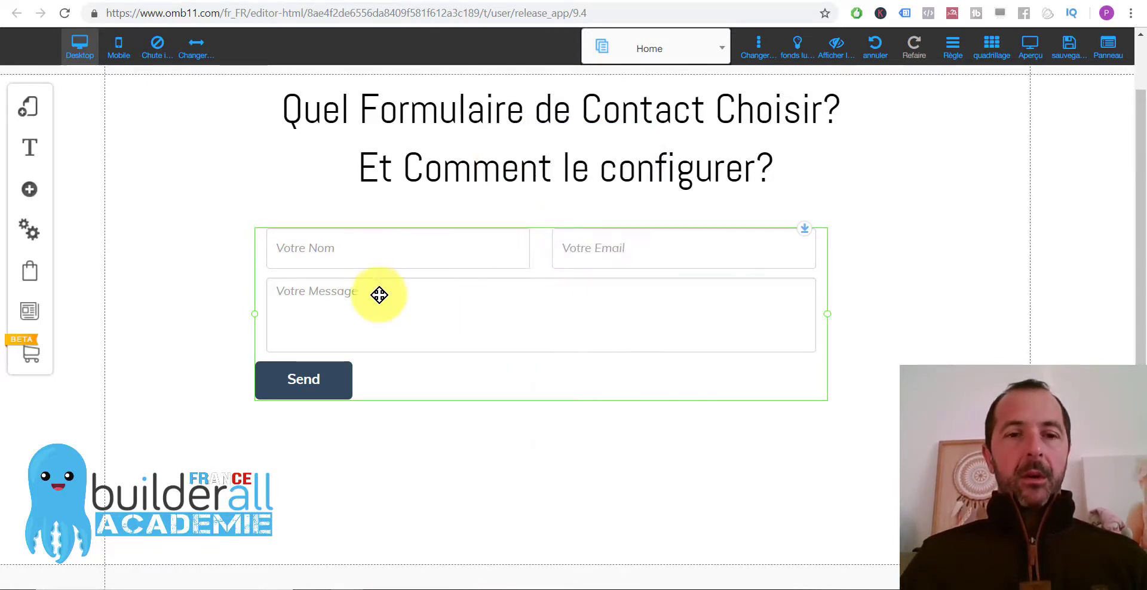
{"action": "left_click", "coordinate": [539, 325]}
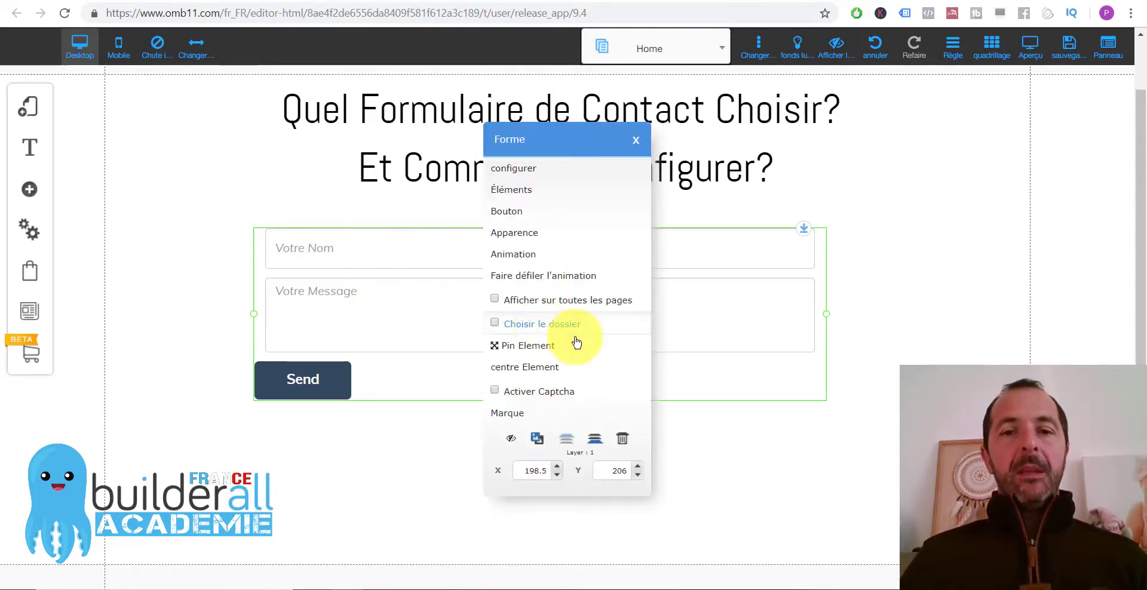
{"action": "left_click", "coordinate": [540, 171]}
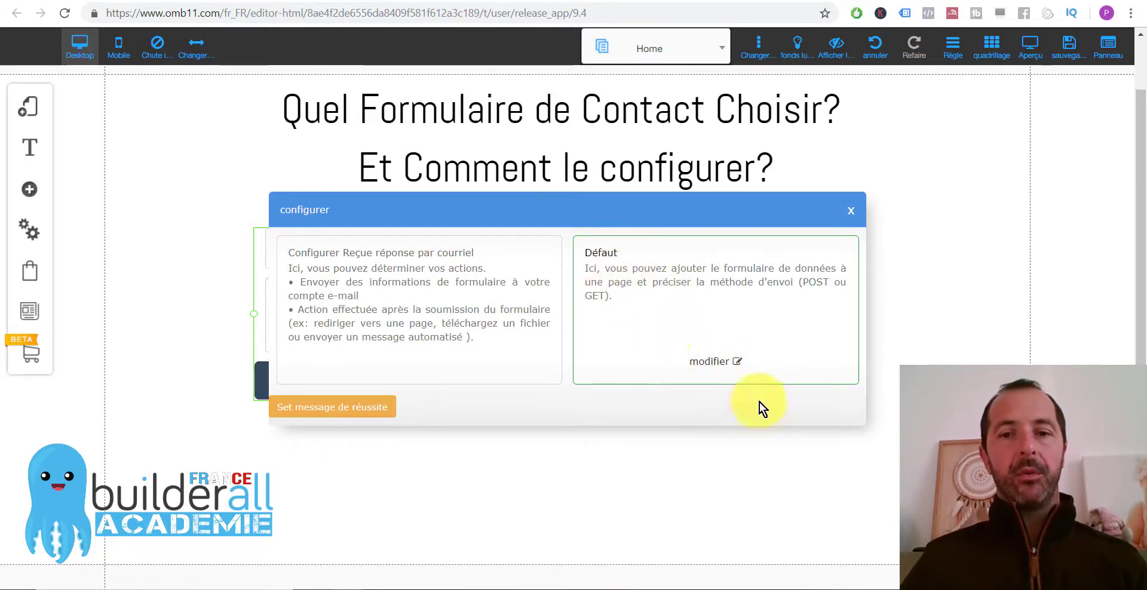
{"action": "left_click", "coordinate": [708, 362]}
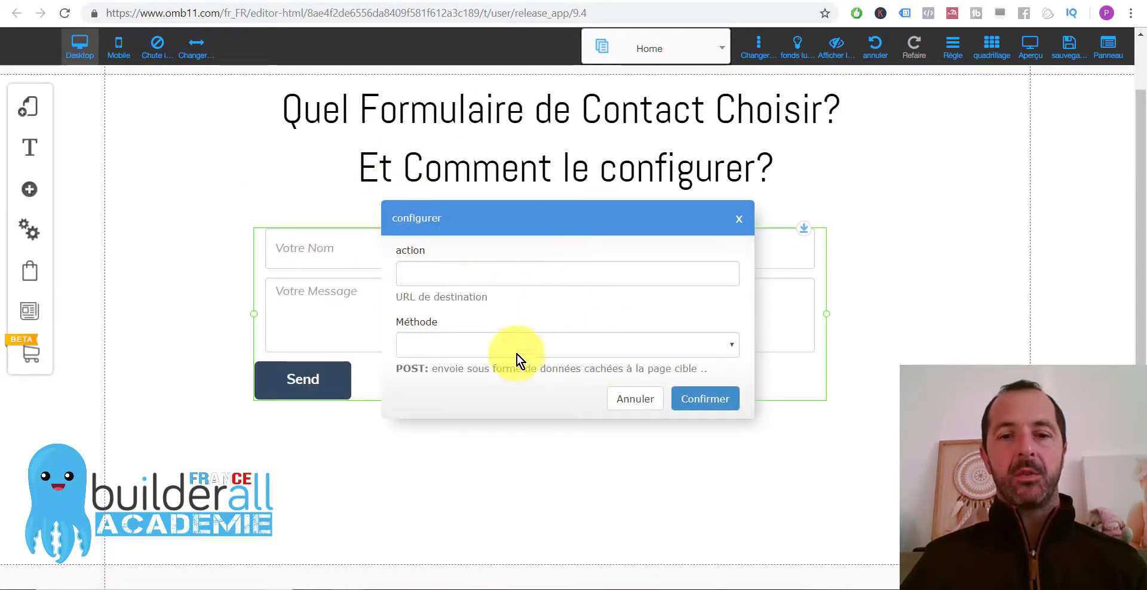
{"action": "left_click", "coordinate": [461, 340]}
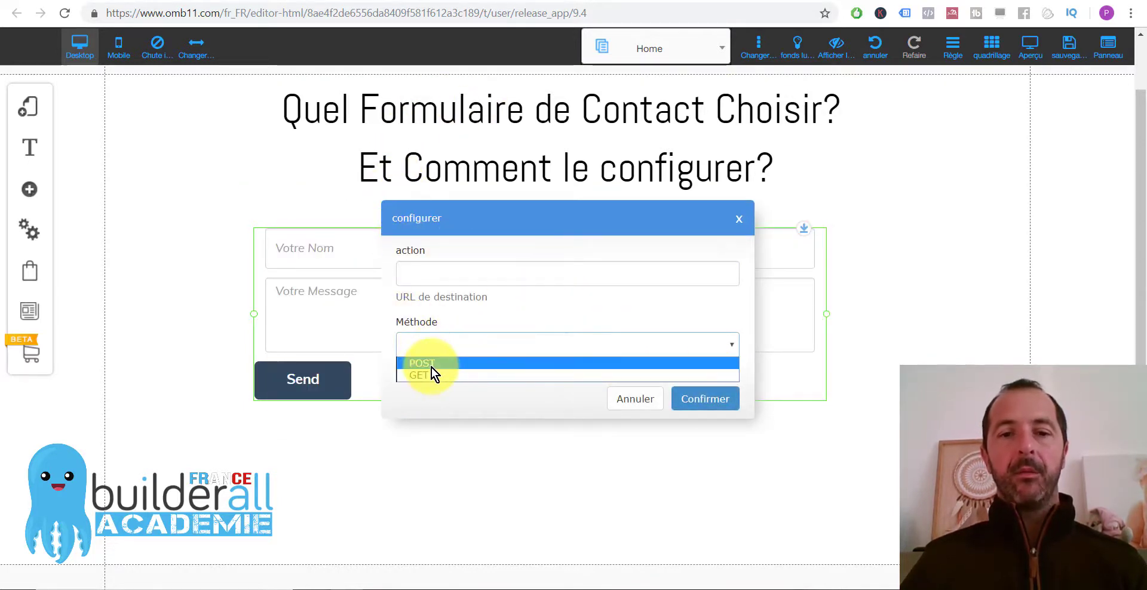
{"action": "left_click", "coordinate": [472, 362]}
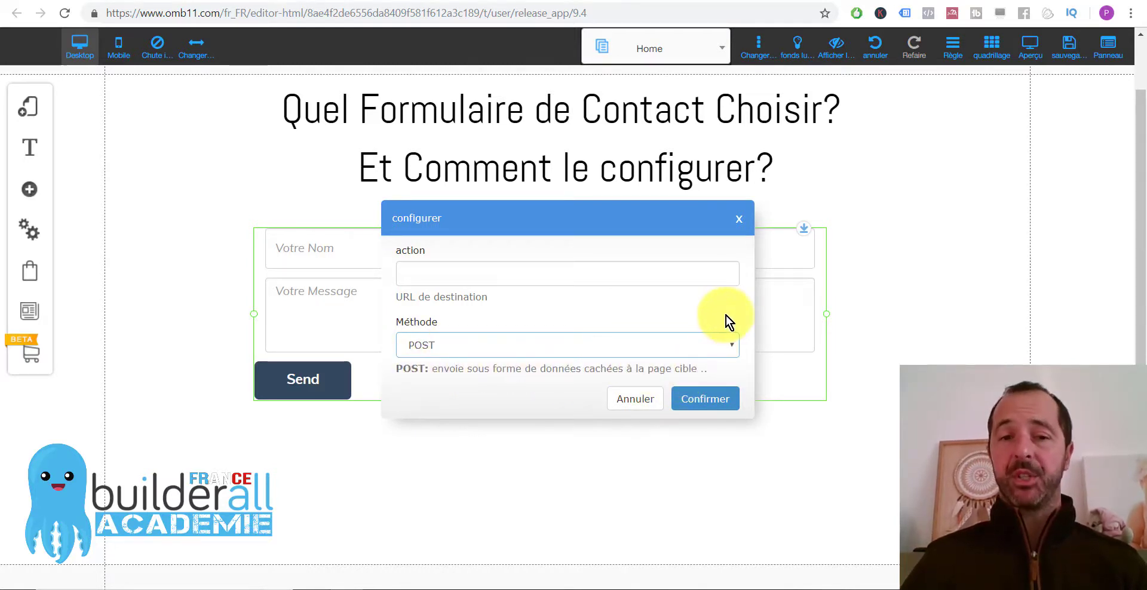
{"action": "left_click", "coordinate": [403, 298]}
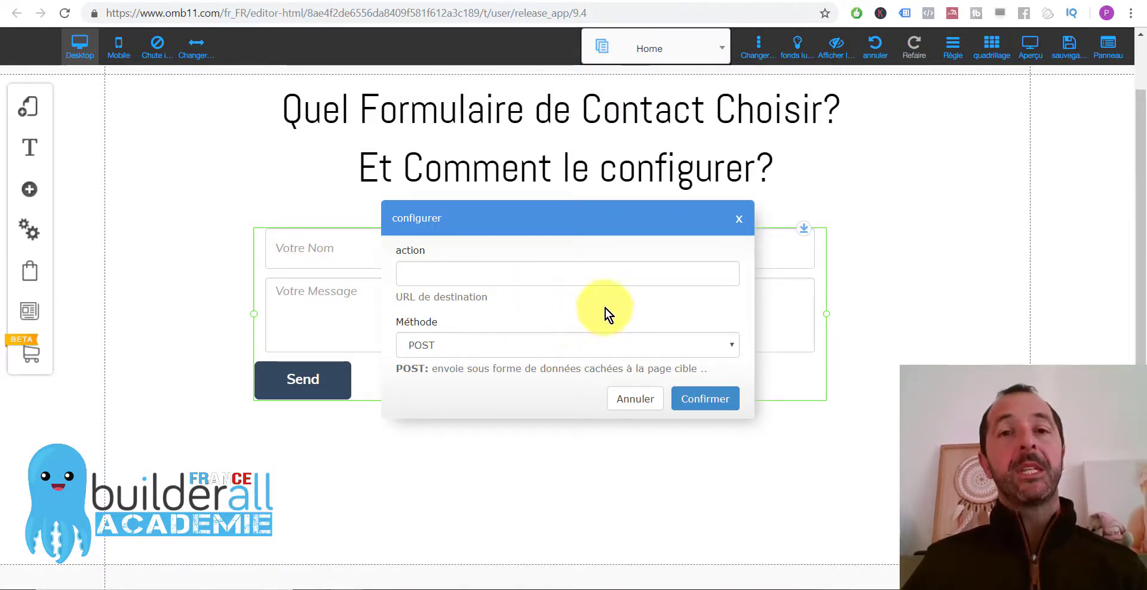
Step: Switch to MailingBoss and copy the subscription URL of the "Inscription Premium fp" list
{"action": "left_click", "coordinate": [640, 0]}
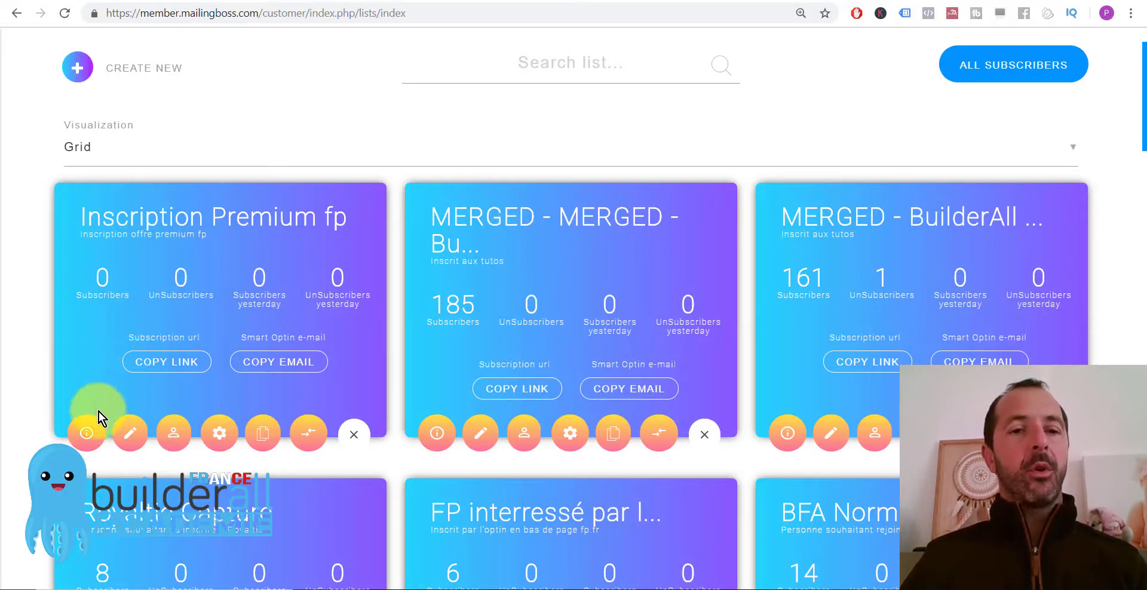
{"action": "left_click_drag", "start_coordinate": [129, 341], "coordinate": [189, 345]}
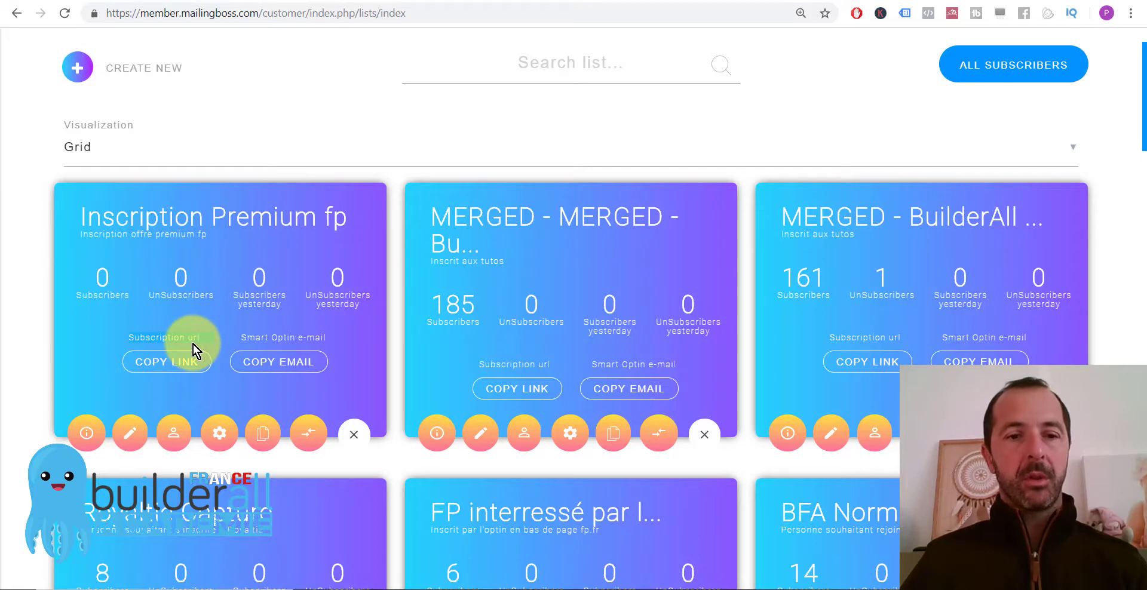
{"action": "left_click", "coordinate": [176, 362]}
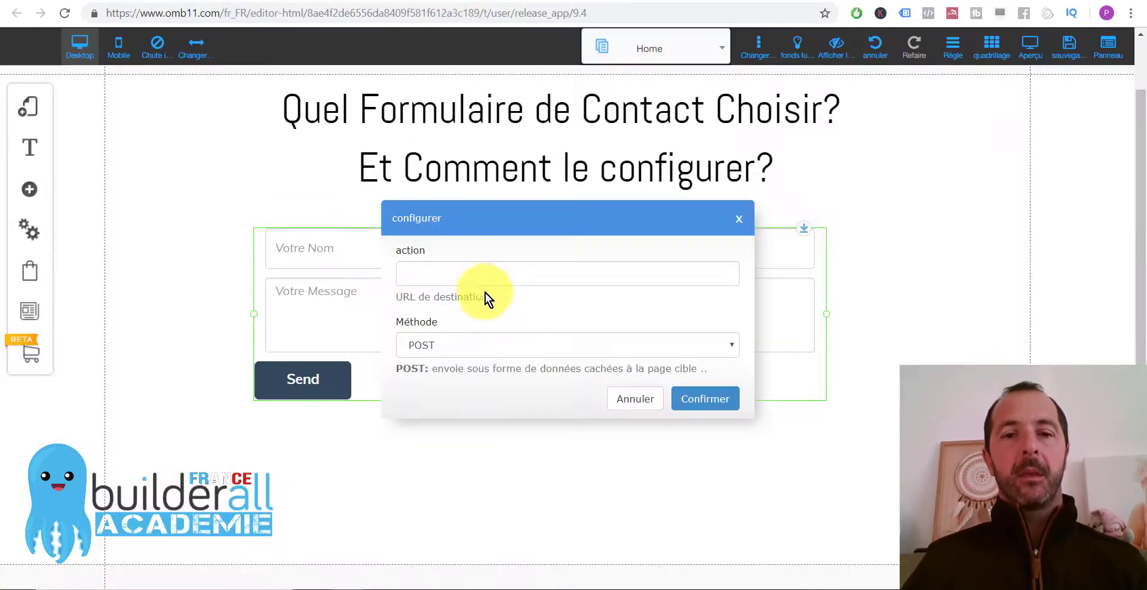
Step: Return to the Builderall editor, paste the copied subscription URL as the form's action destination, confirm it and close the configuration
{"action": "left_click", "coordinate": [485, 279]}
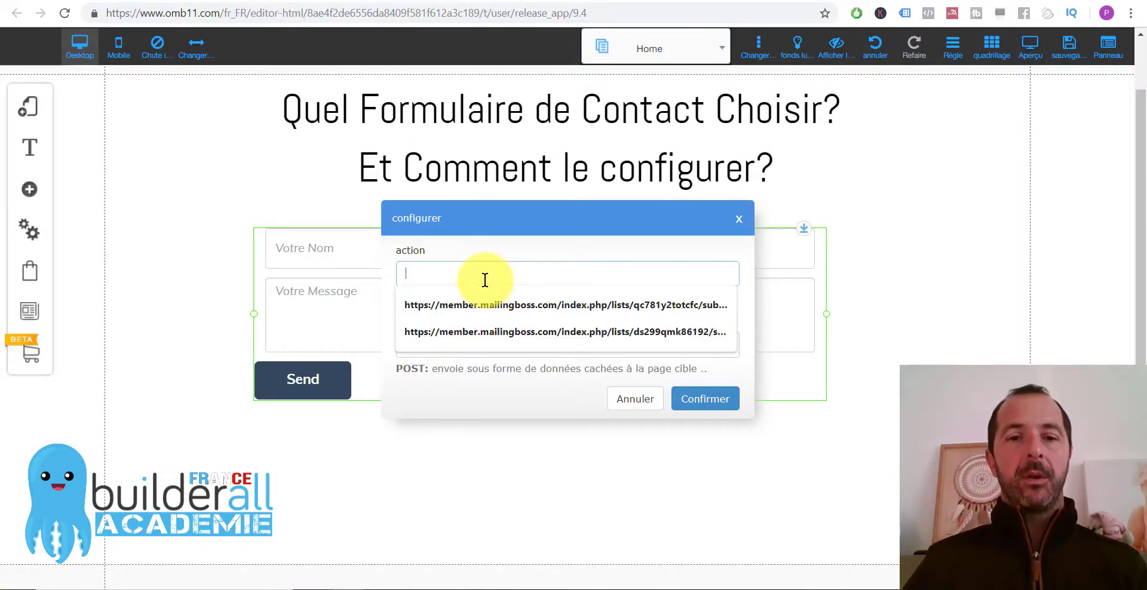
{"action": "key", "text": "ctrl+v"}
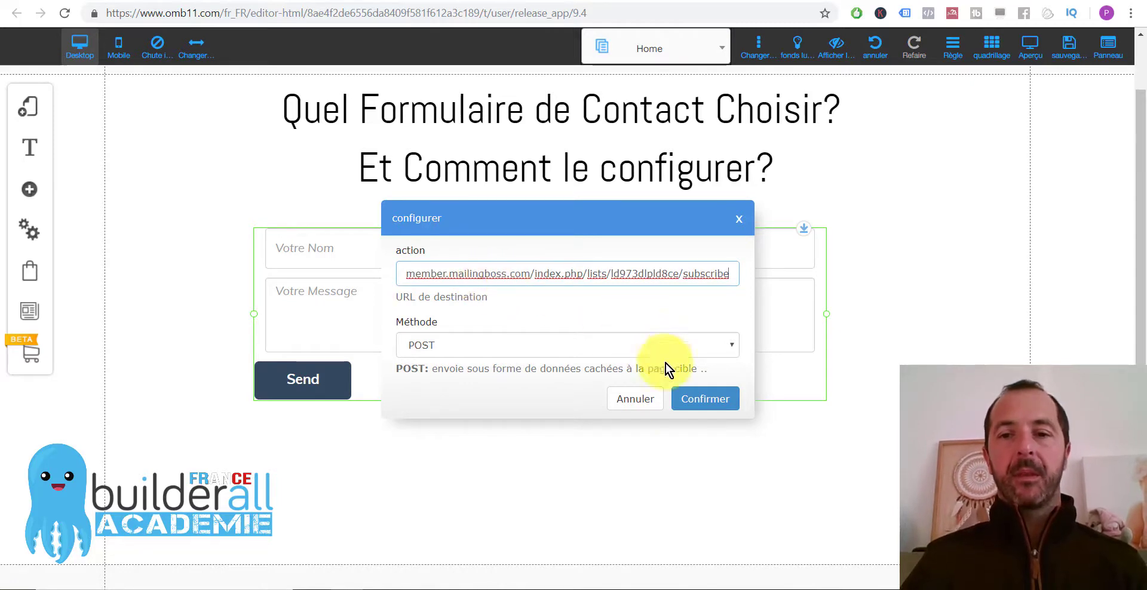
{"action": "left_click", "coordinate": [702, 398]}
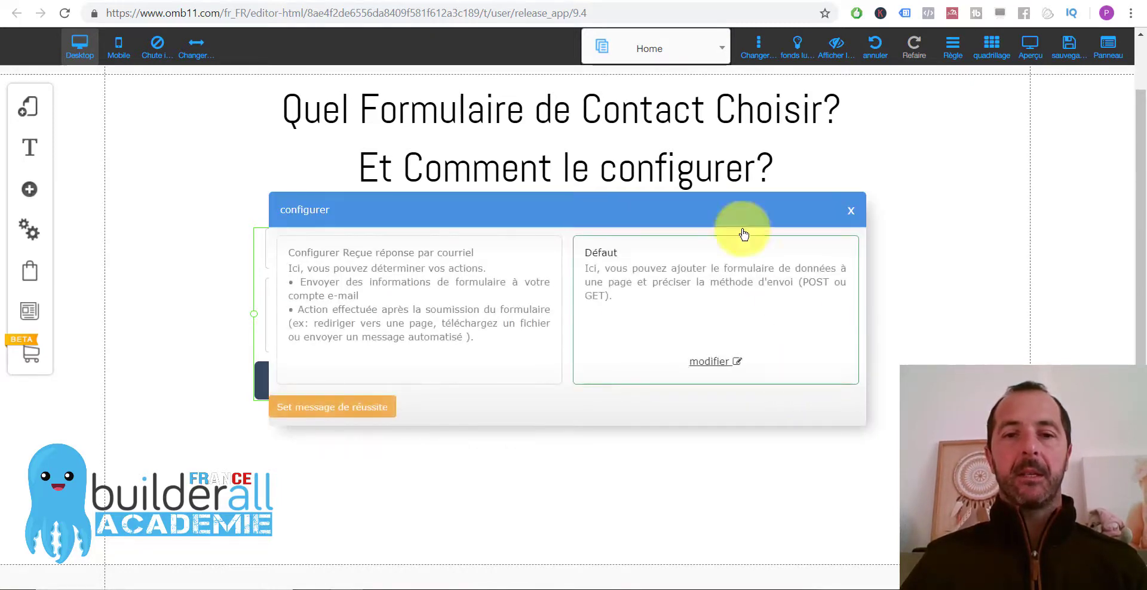
{"action": "left_click", "coordinate": [848, 210]}
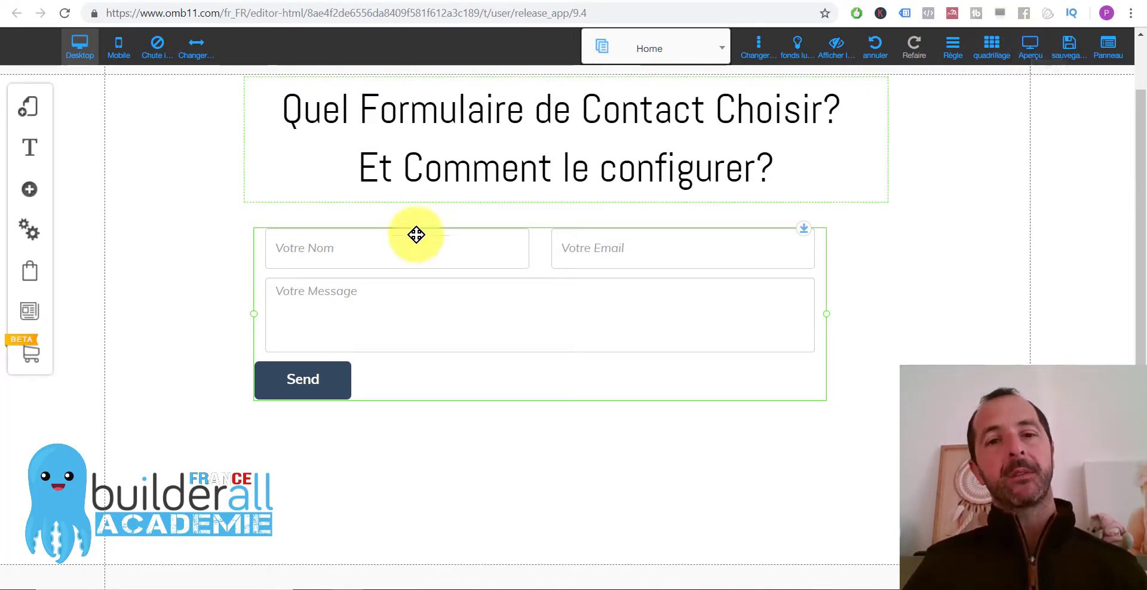
Step: Change the contact form's button text to "Envoyer" and confirm it
{"action": "left_click_drag", "start_coordinate": [599, 305], "coordinate": [608, 303]}
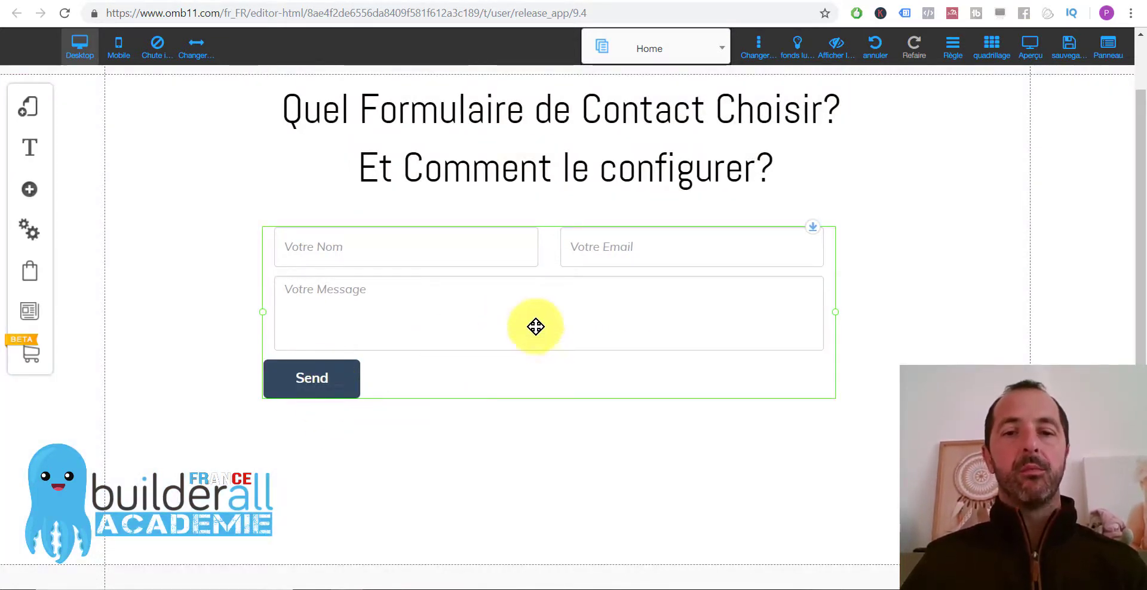
{"action": "left_click", "coordinate": [520, 338]}
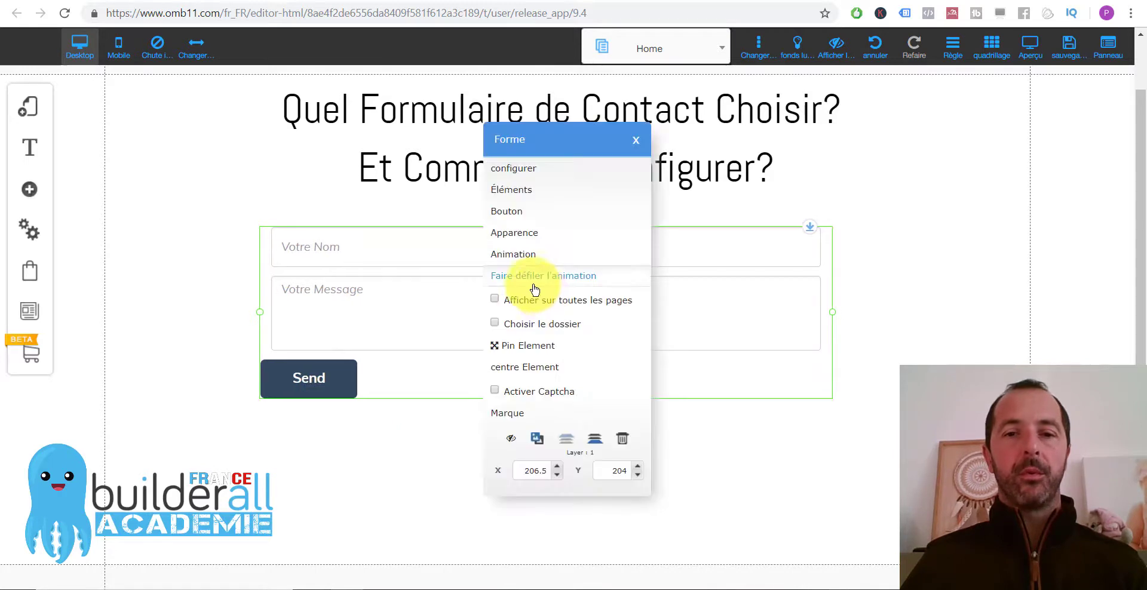
{"action": "left_click", "coordinate": [505, 214]}
{"action": "left_click_drag", "start_coordinate": [512, 126], "coordinate": [402, 120]}
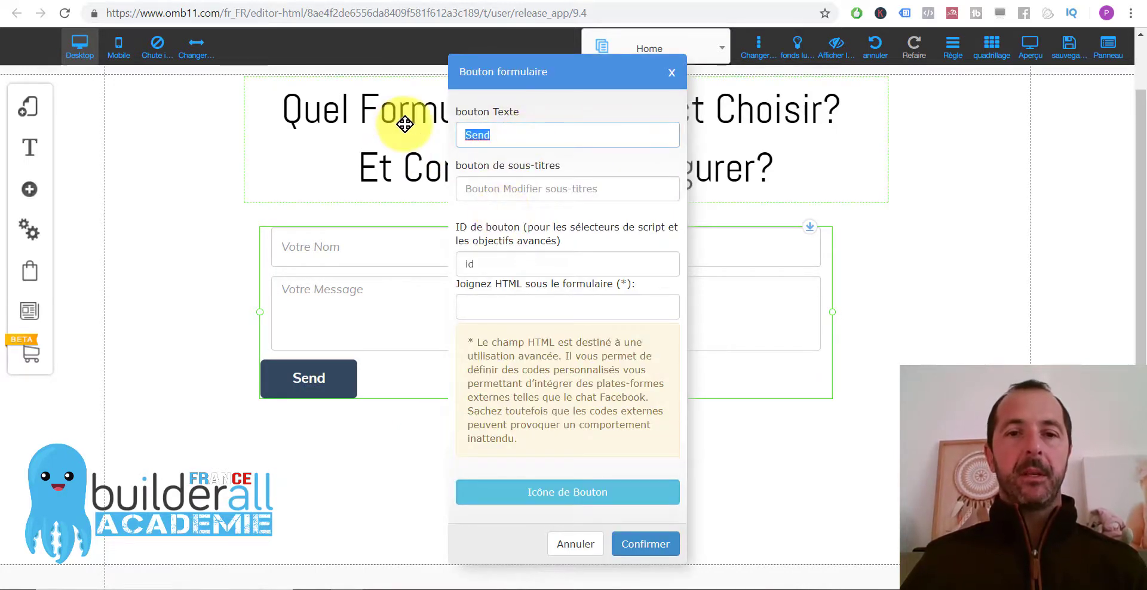
{"action": "type", "text": "Envoyer"}
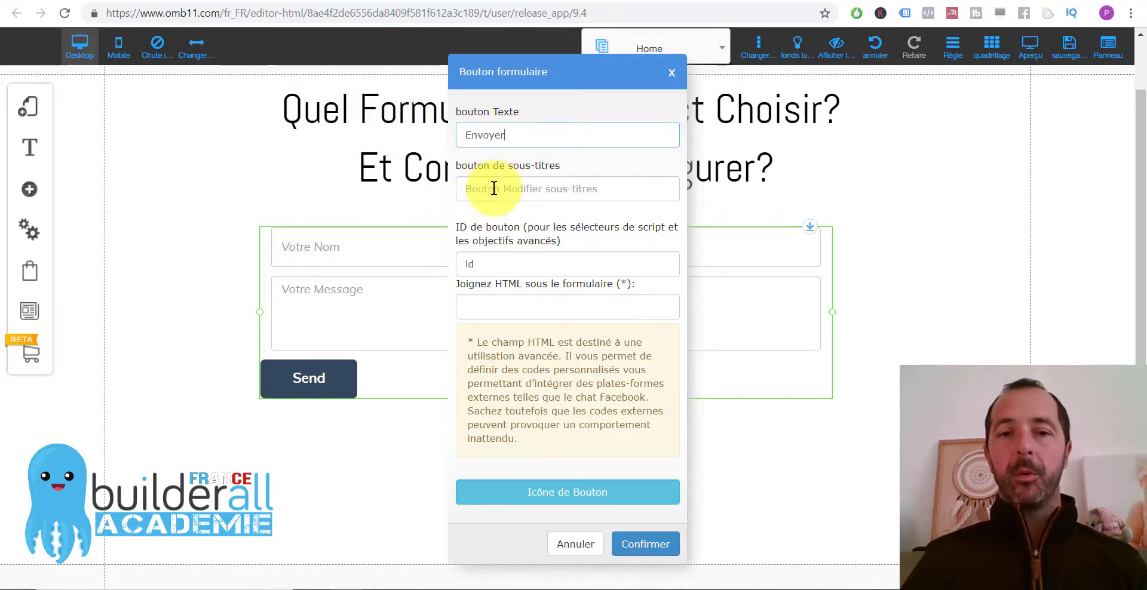
{"action": "left_click", "coordinate": [646, 546]}
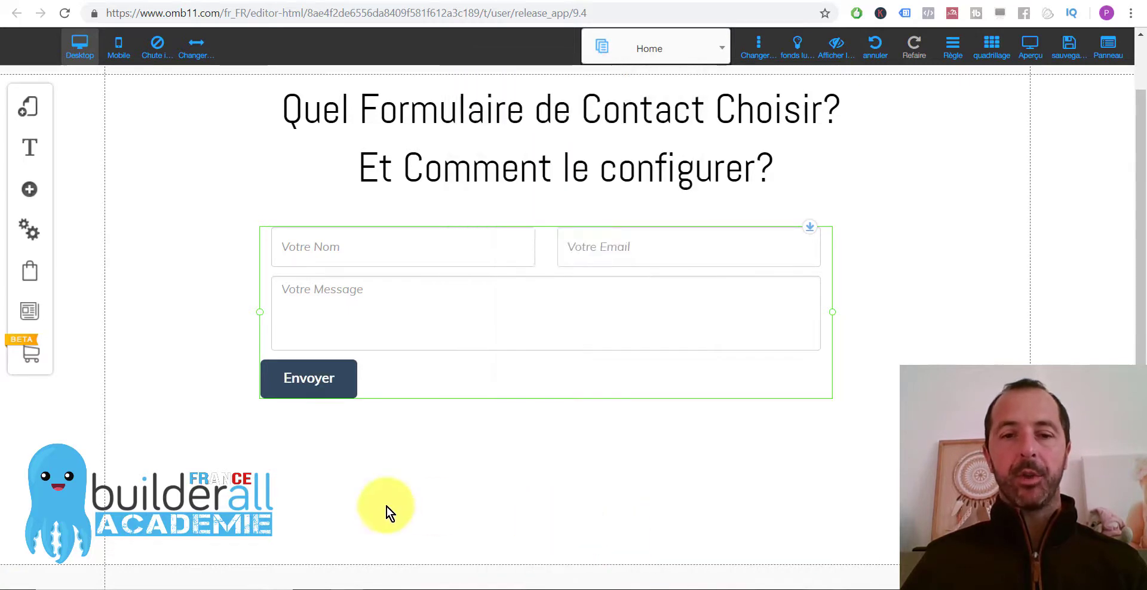
Step: Customize the button style of the form's Forme_custom_4 appearance and set the button alignment to centralisé
{"action": "left_click_drag", "start_coordinate": [333, 377], "coordinate": [334, 376]}
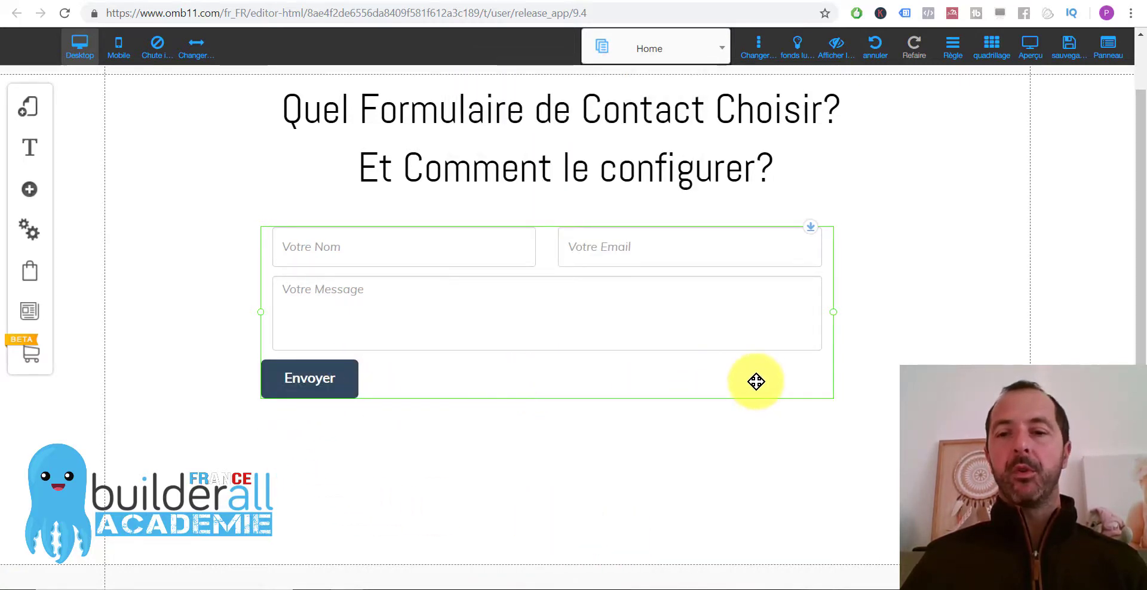
{"action": "right_click", "coordinate": [505, 263]}
{"action": "left_click", "coordinate": [507, 226]}
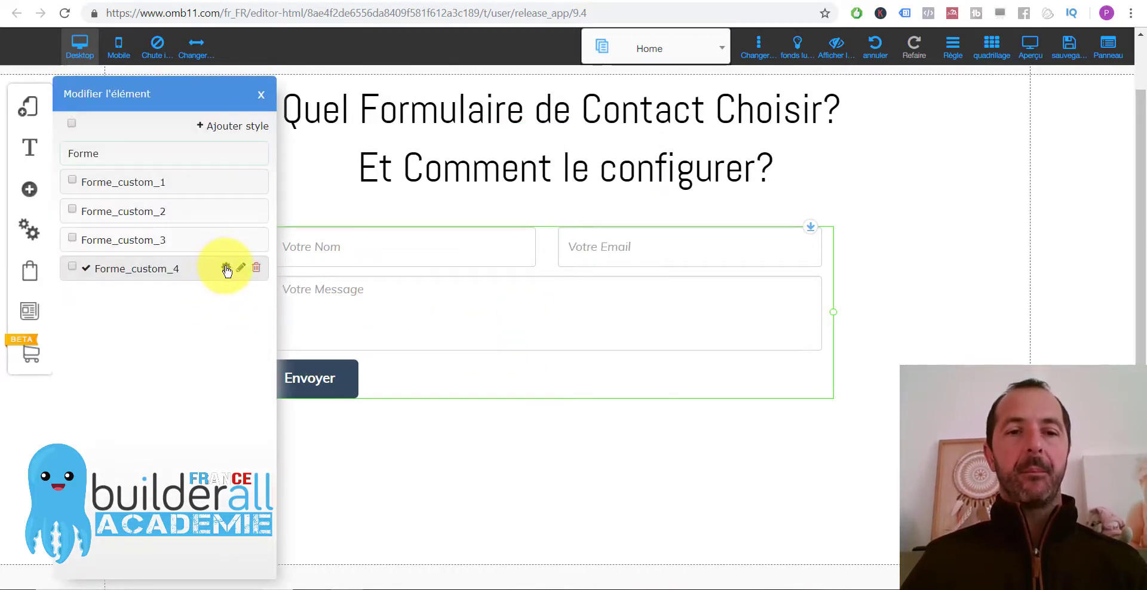
{"action": "left_click", "coordinate": [226, 268]}
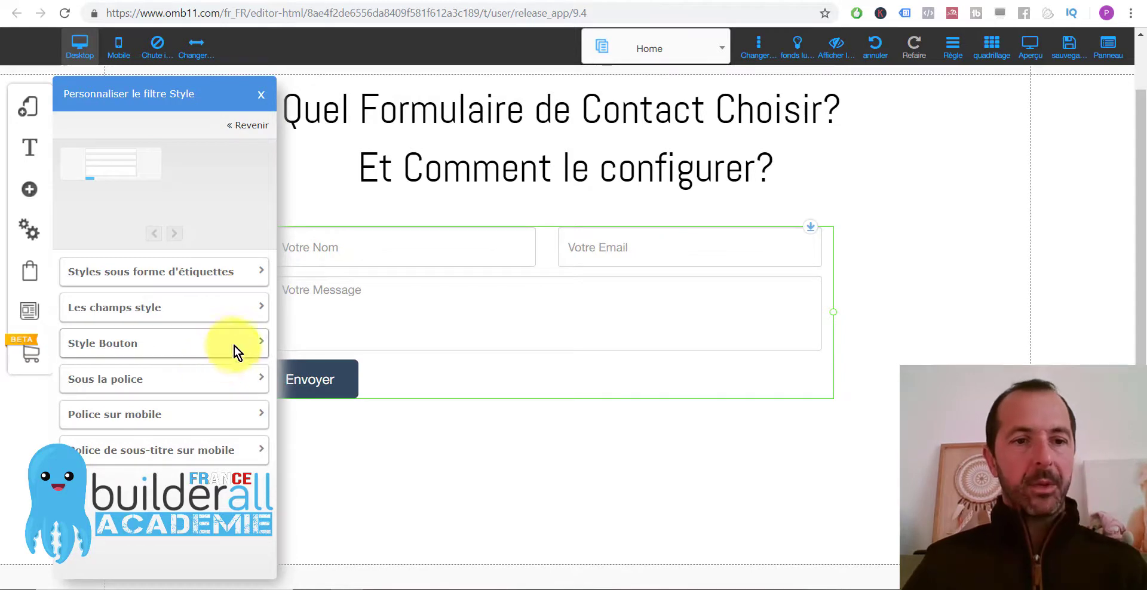
{"action": "left_click", "coordinate": [250, 344]}
{"action": "scroll", "coordinate": [185, 417], "scroll_direction": "down", "scroll_amount": 4}
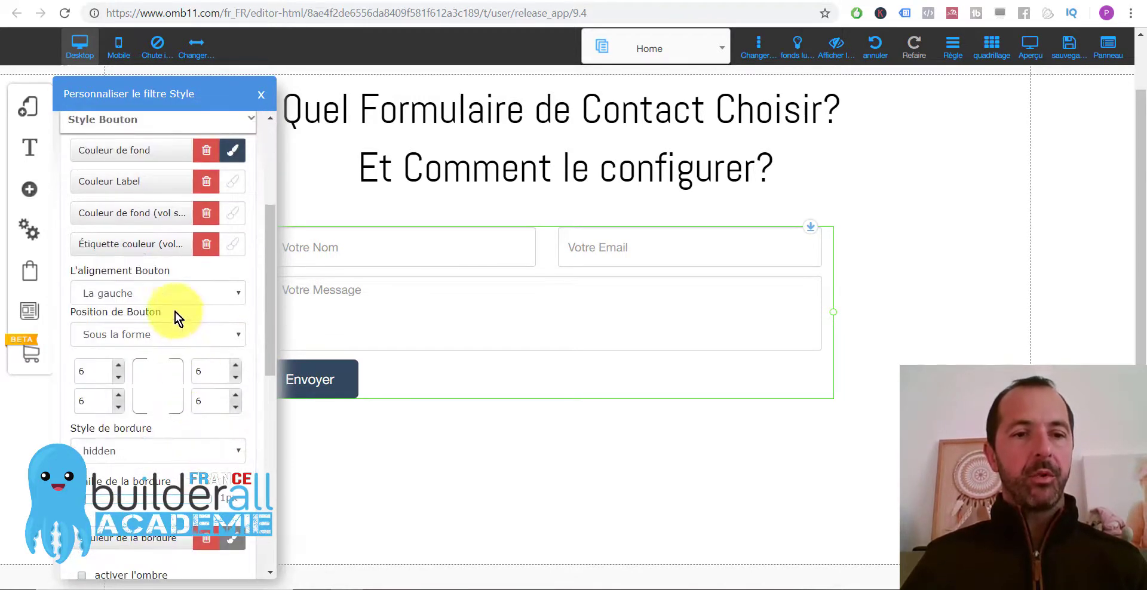
{"action": "left_click", "coordinate": [185, 339]}
{"action": "left_click", "coordinate": [185, 339]}
{"action": "left_click", "coordinate": [176, 299]}
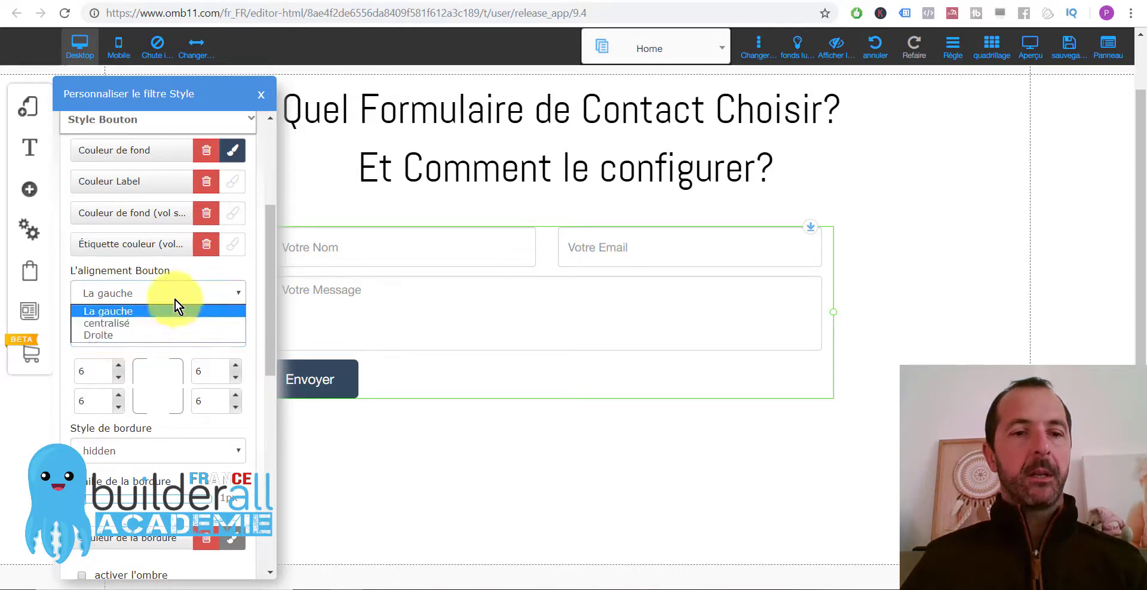
{"action": "left_click", "coordinate": [139, 323]}
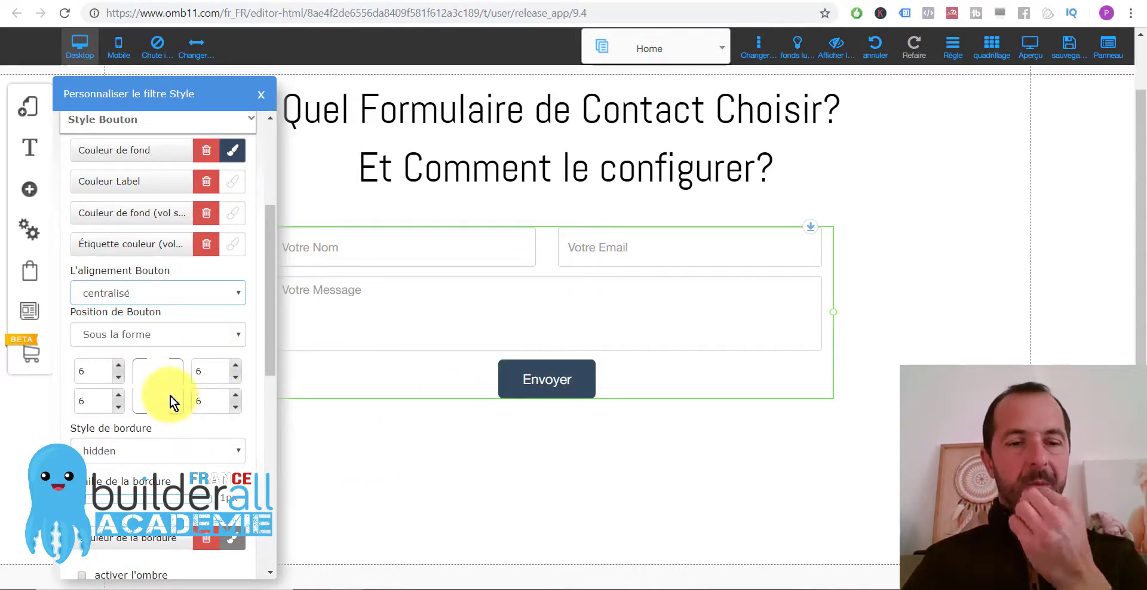
Step: Widen the form's button by setting its first Taille value to 53% and close the style settings
{"action": "scroll", "coordinate": [170, 395], "scroll_direction": "down", "scroll_amount": 1}
{"action": "scroll", "coordinate": [140, 395], "scroll_direction": "up", "scroll_amount": 4}
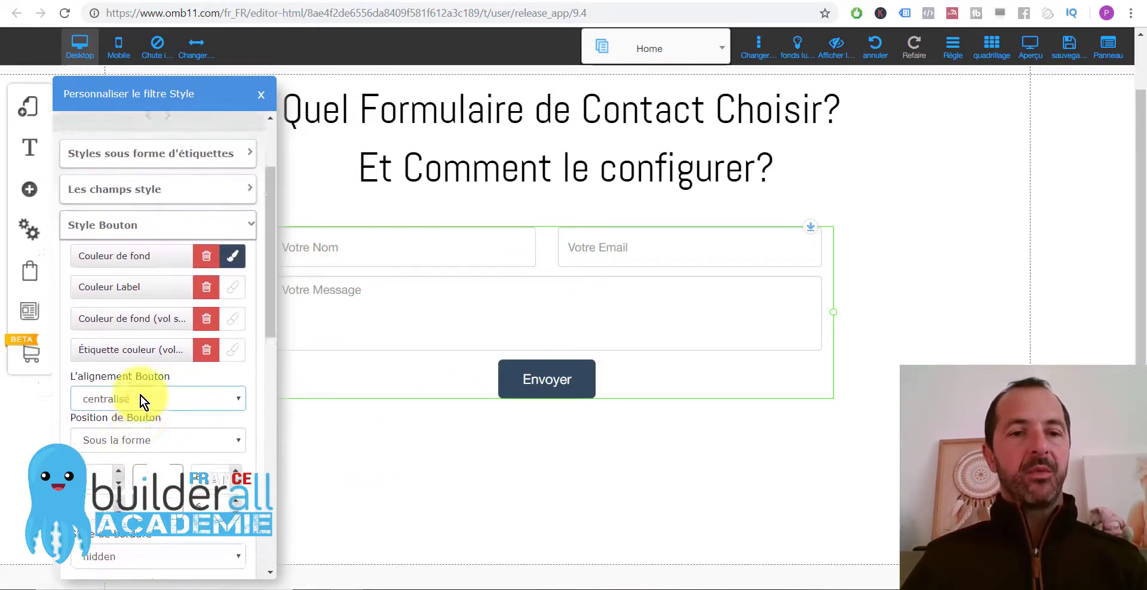
{"action": "scroll", "coordinate": [141, 394], "scroll_direction": "down", "scroll_amount": 7}
{"action": "scroll", "coordinate": [142, 393], "scroll_direction": "down", "scroll_amount": 3}
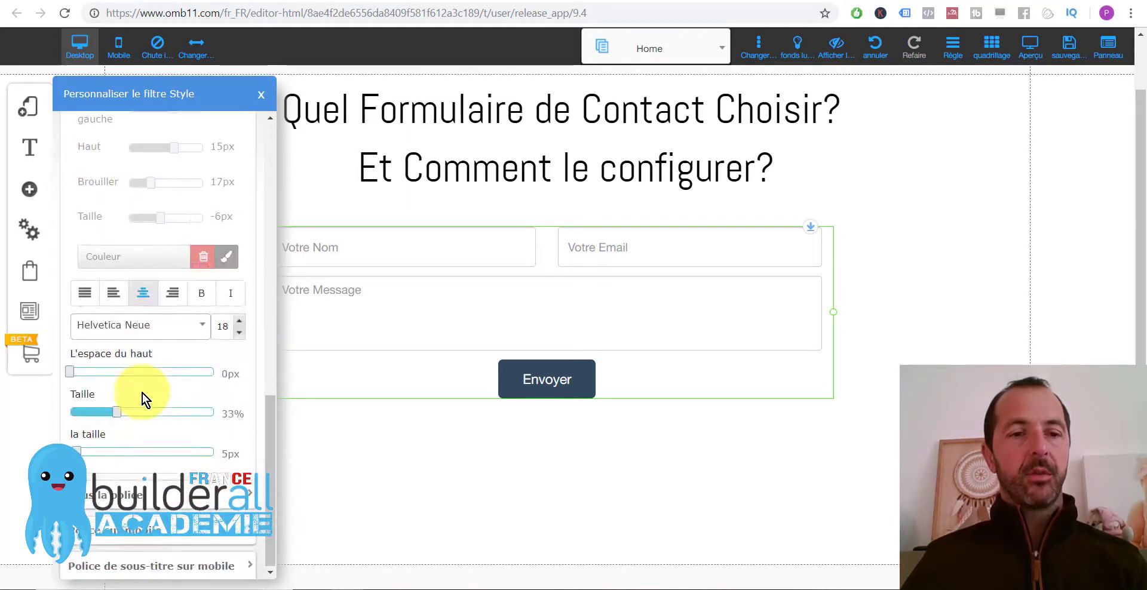
{"action": "left_click_drag", "start_coordinate": [116, 414], "coordinate": [144, 413]}
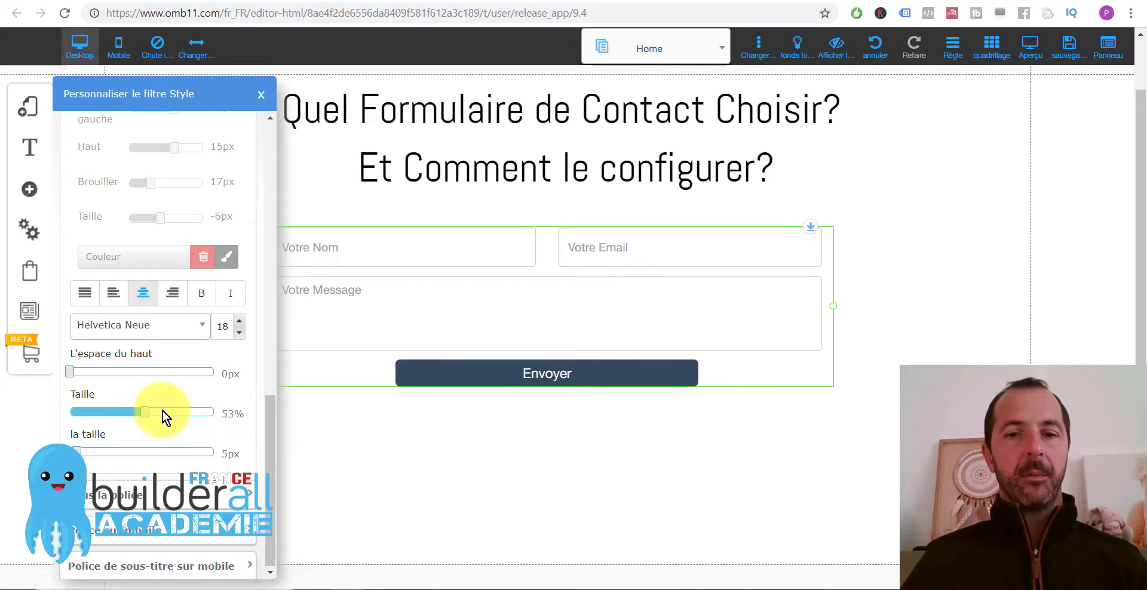
{"action": "left_click", "coordinate": [260, 94]}
Step: Delete the contact form below the page heading
{"action": "left_click", "coordinate": [540, 157]}
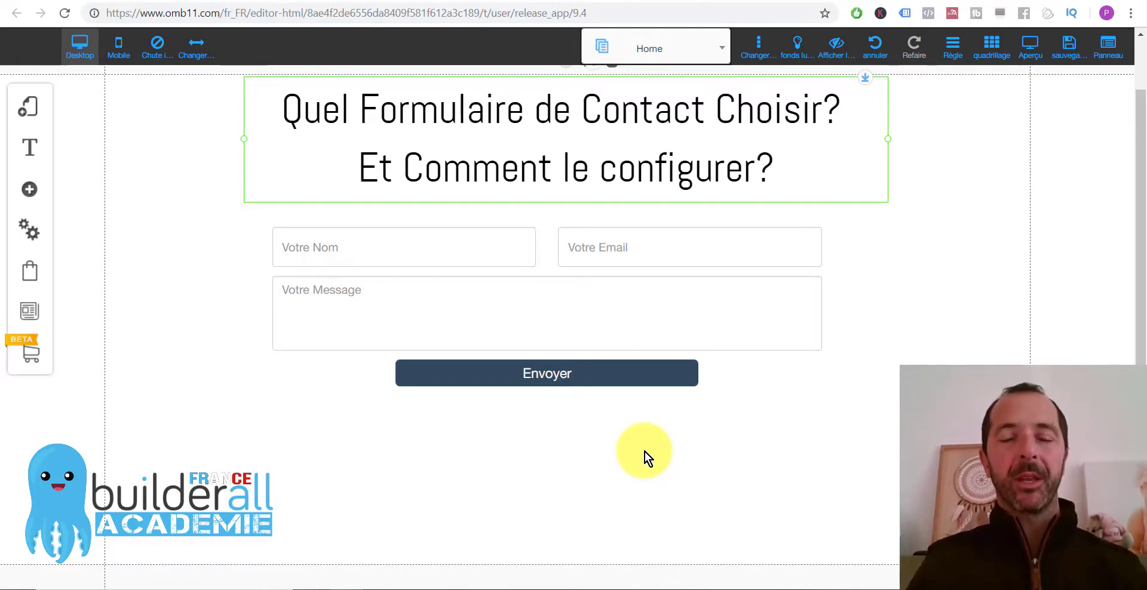
{"action": "left_click", "coordinate": [609, 274]}
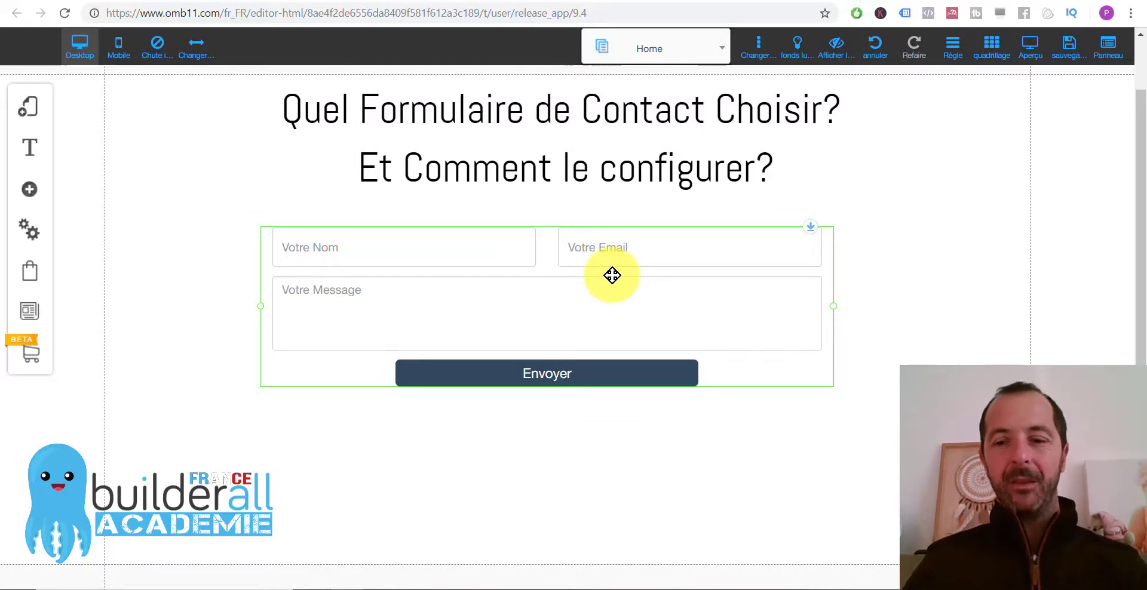
{"action": "key", "text": "Delete"}
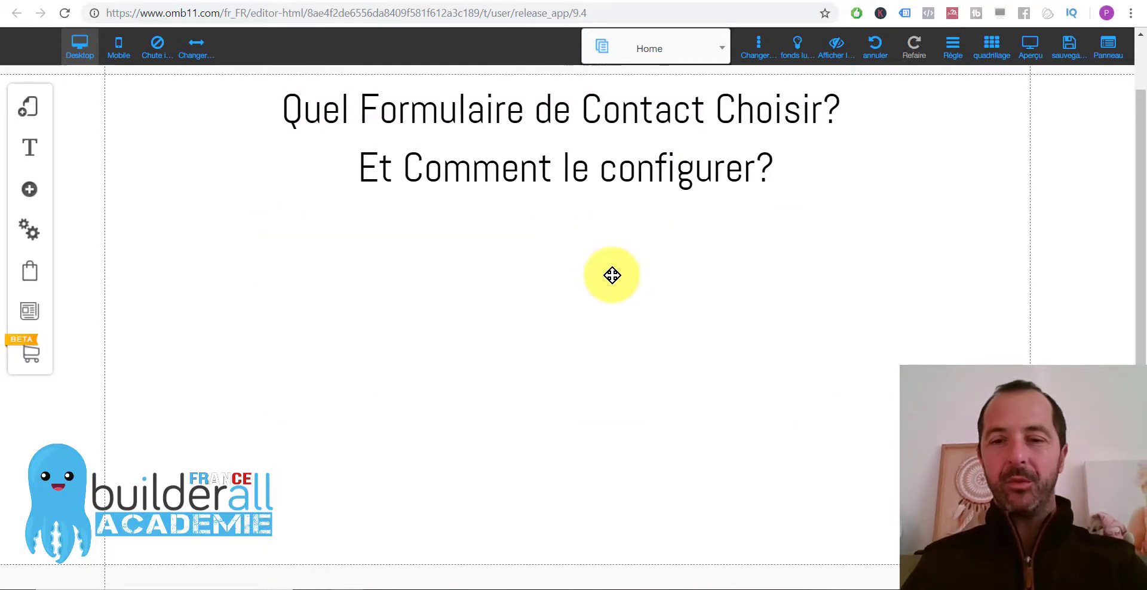
Step: Add the Form Box contact form with first name, last name, email and phone fields and a "Get Instant Access" button to the page
{"action": "left_click", "coordinate": [32, 198]}
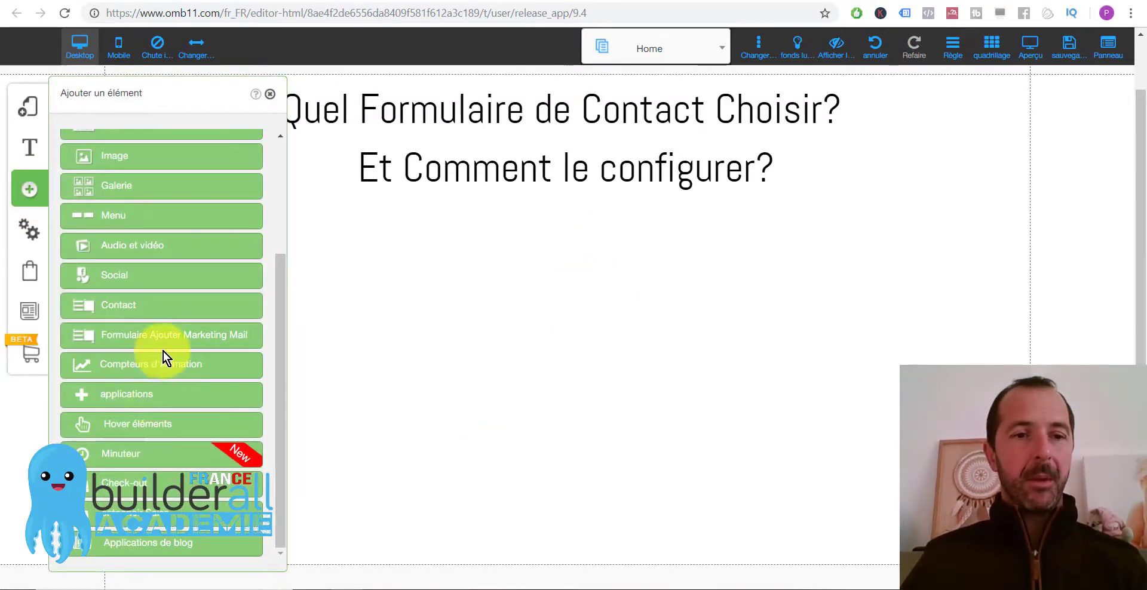
{"action": "left_click", "coordinate": [149, 306]}
{"action": "scroll", "coordinate": [252, 345], "scroll_direction": "down", "scroll_amount": 1}
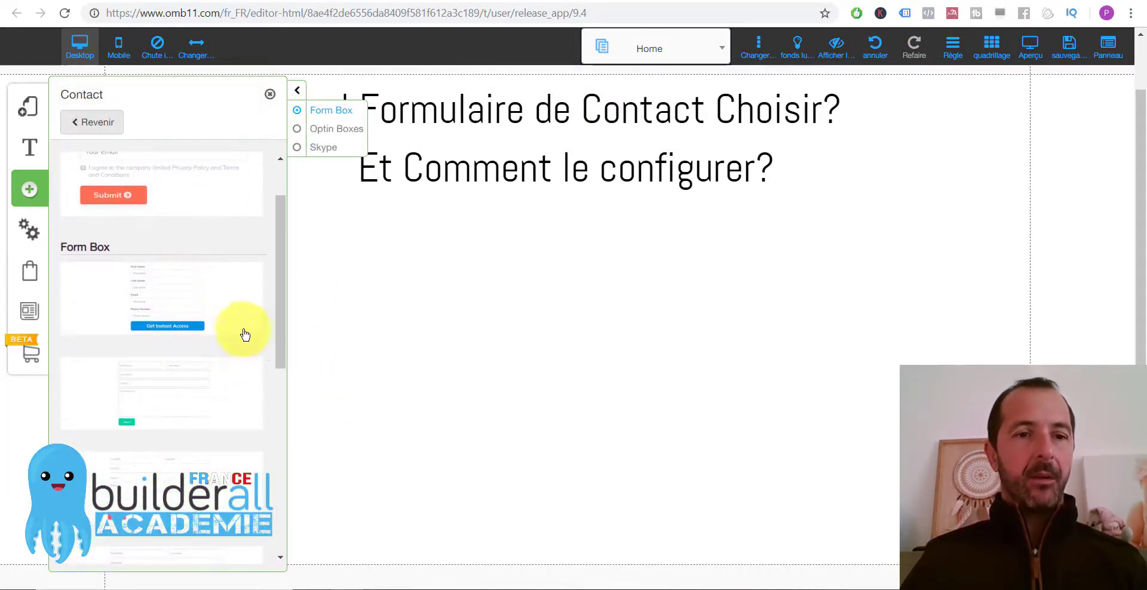
{"action": "scroll", "coordinate": [179, 310], "scroll_direction": "down", "scroll_amount": 1}
{"action": "left_click", "coordinate": [149, 223]}
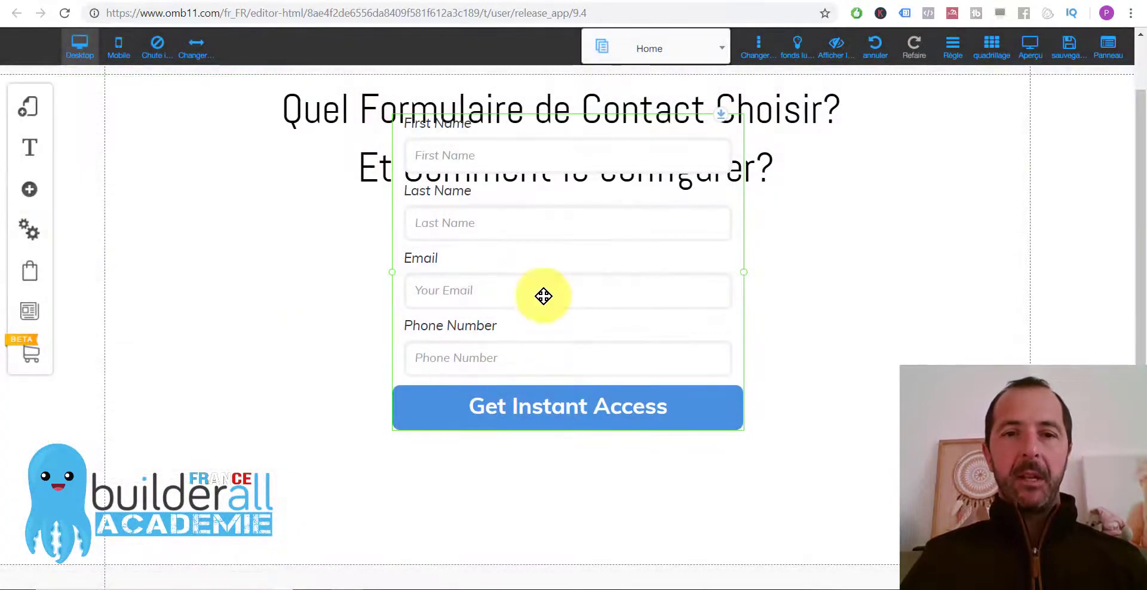
Step: Move the contact form below the page heading to about X 209, Y 185 and widen it to nearly twice its width
{"action": "left_click_drag", "start_coordinate": [543, 296], "coordinate": [422, 376]}
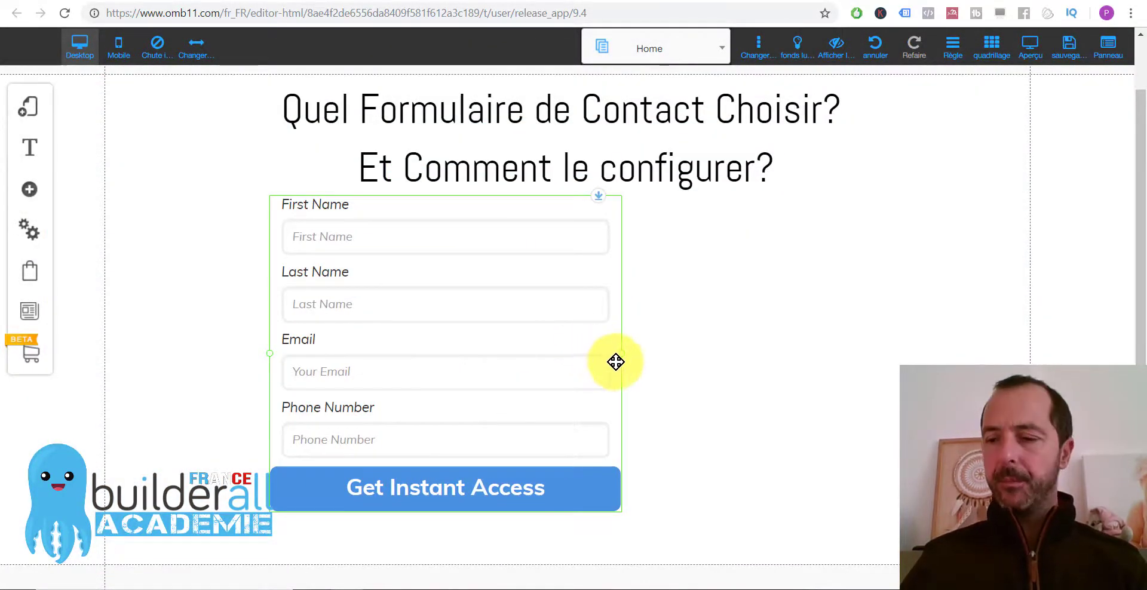
{"action": "left_click_drag", "start_coordinate": [621, 361], "coordinate": [934, 361]}
{"action": "mouse_move", "coordinate": [573, 386]}
{"action": "left_mouse_down"}
{"action": "mouse_move", "coordinate": [581, 423]}
{"action": "mouse_move", "coordinate": [558, 413]}
{"action": "mouse_move", "coordinate": [566, 392]}
{"action": "left_mouse_up"}
Step: Configure the form's e-mail response with the recipient's e-mail address and the subject "Demande de contact"
{"action": "right_click", "coordinate": [574, 321]}
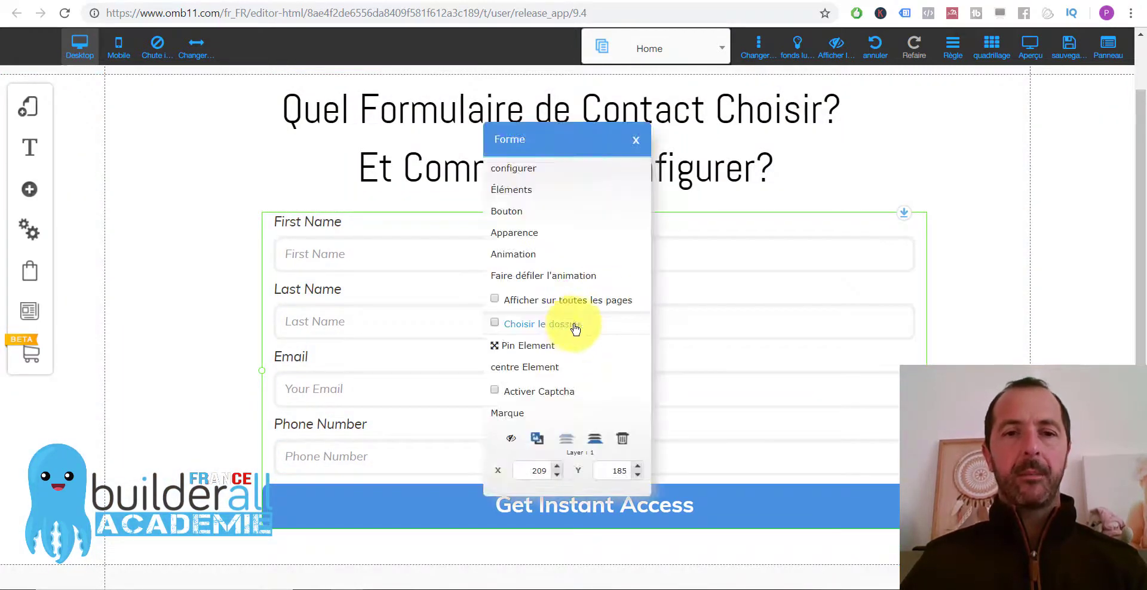
{"action": "left_click", "coordinate": [545, 169]}
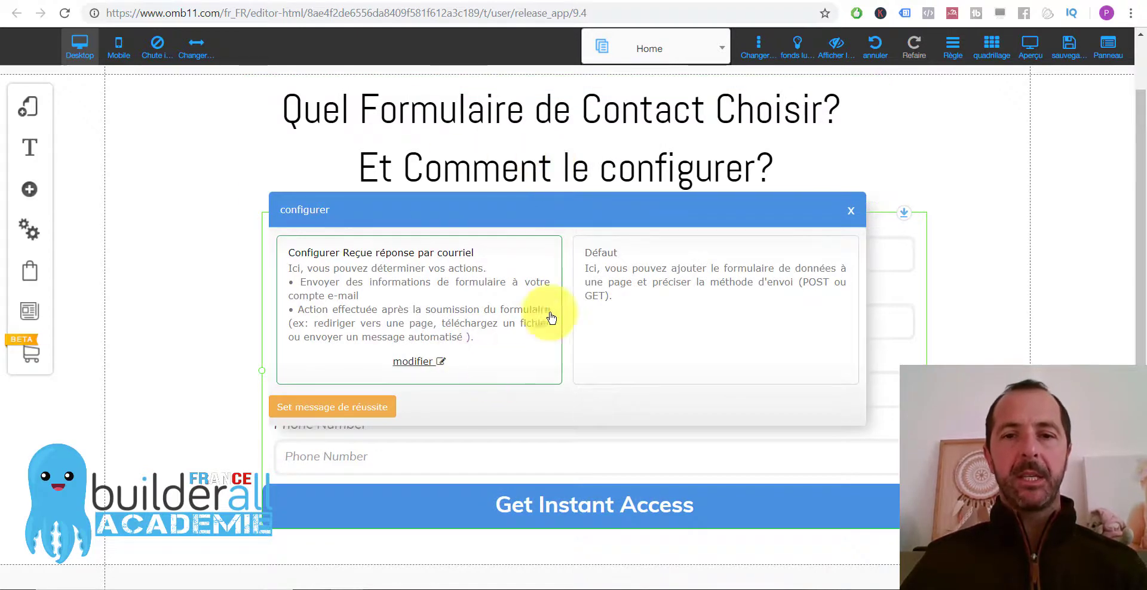
{"action": "left_click", "coordinate": [621, 272]}
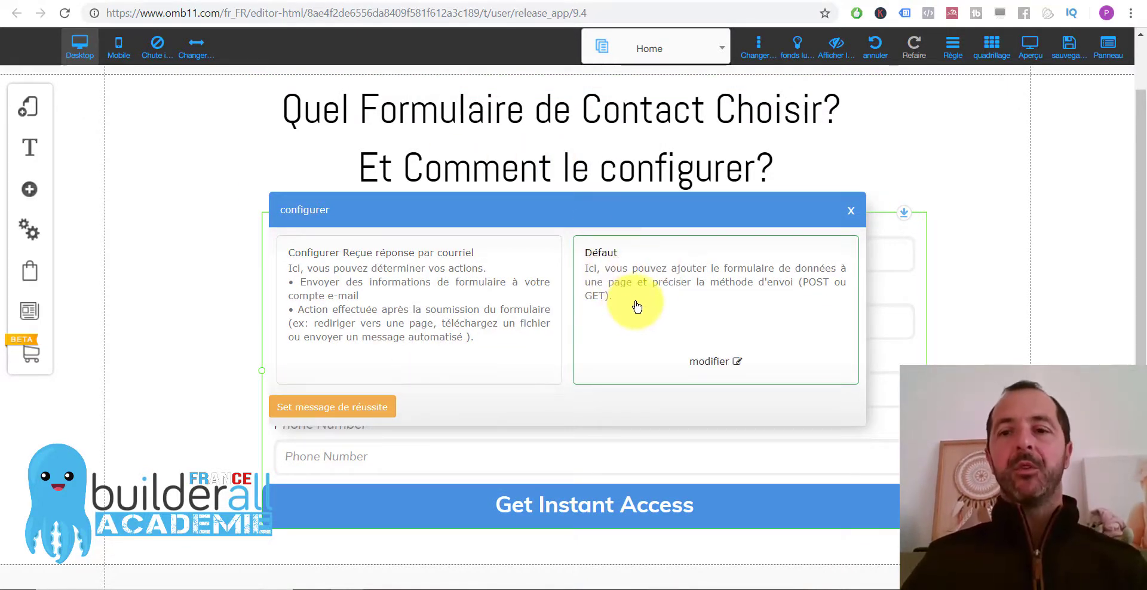
{"action": "left_click", "coordinate": [371, 313]}
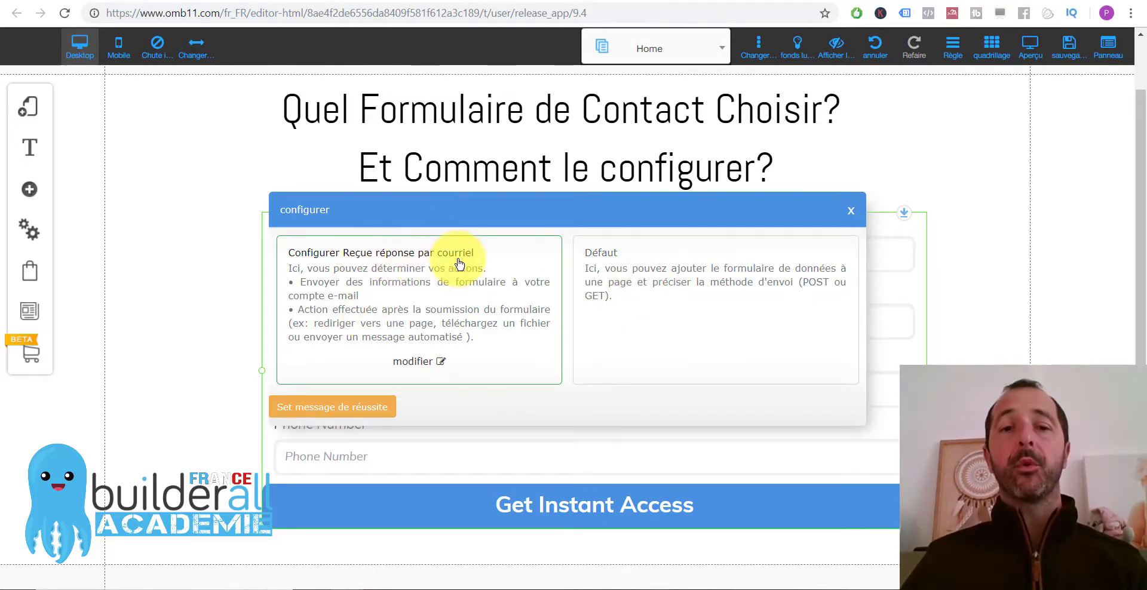
{"action": "left_click", "coordinate": [420, 362]}
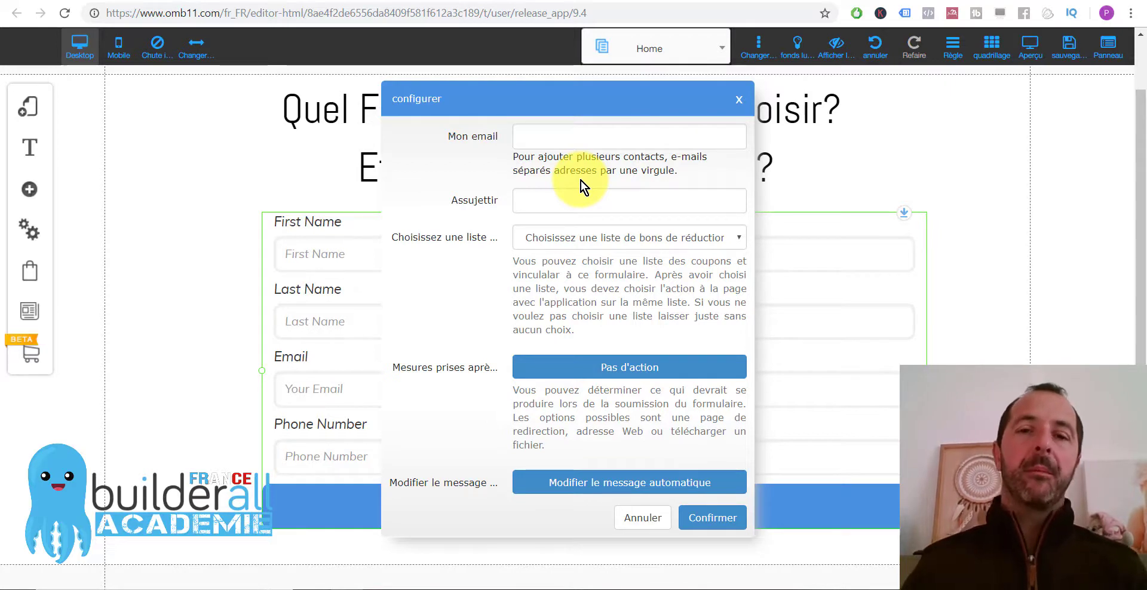
{"action": "left_click", "coordinate": [567, 135]}
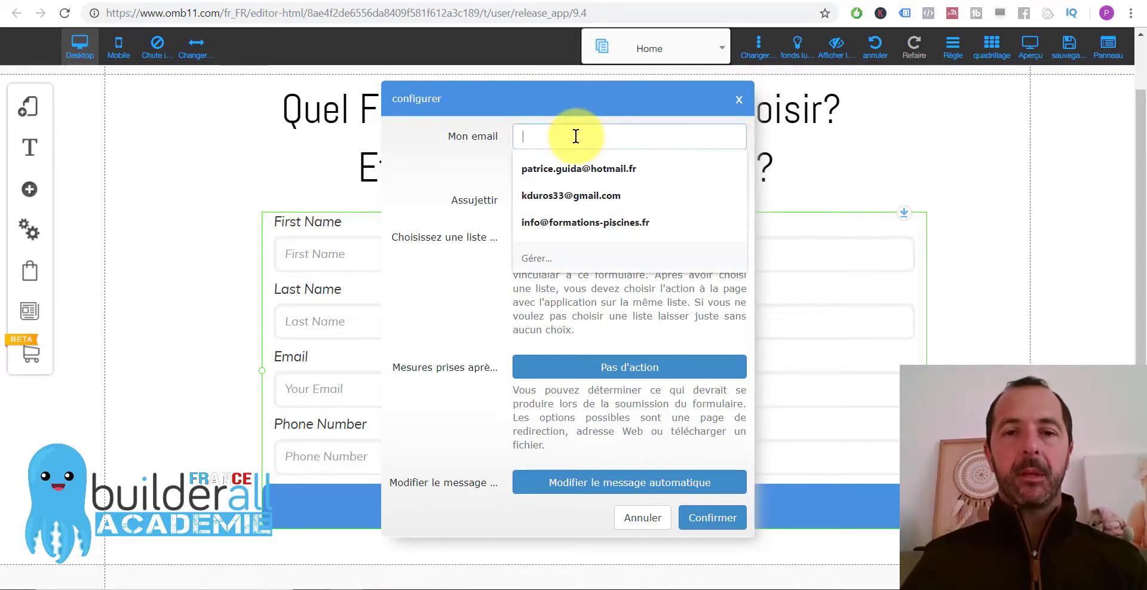
{"action": "left_click", "coordinate": [604, 172]}
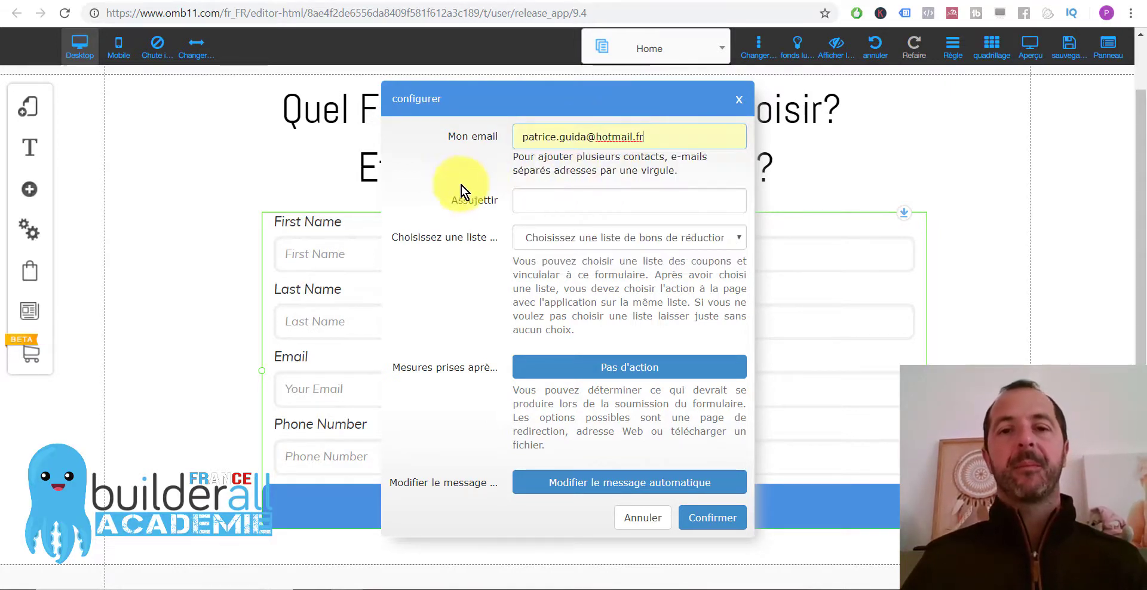
{"action": "left_click", "coordinate": [569, 199]}
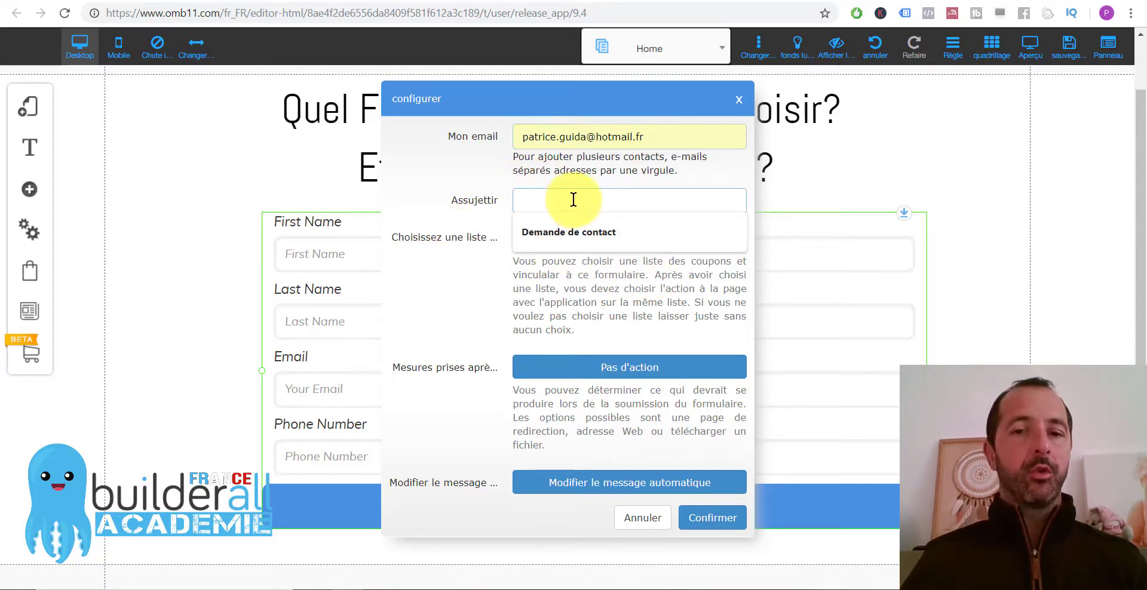
{"action": "left_click", "coordinate": [561, 233]}
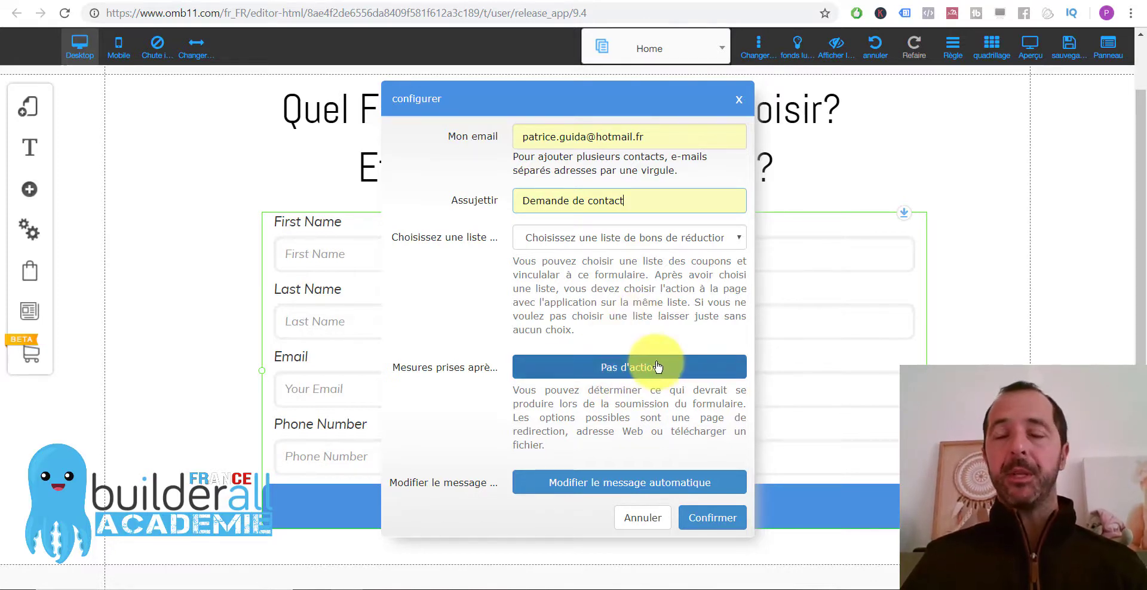
Step: Set the action after submission to the document "liste matériel utilisé.pdf" and confirm the e-mail response settings
{"action": "left_click", "coordinate": [596, 368]}
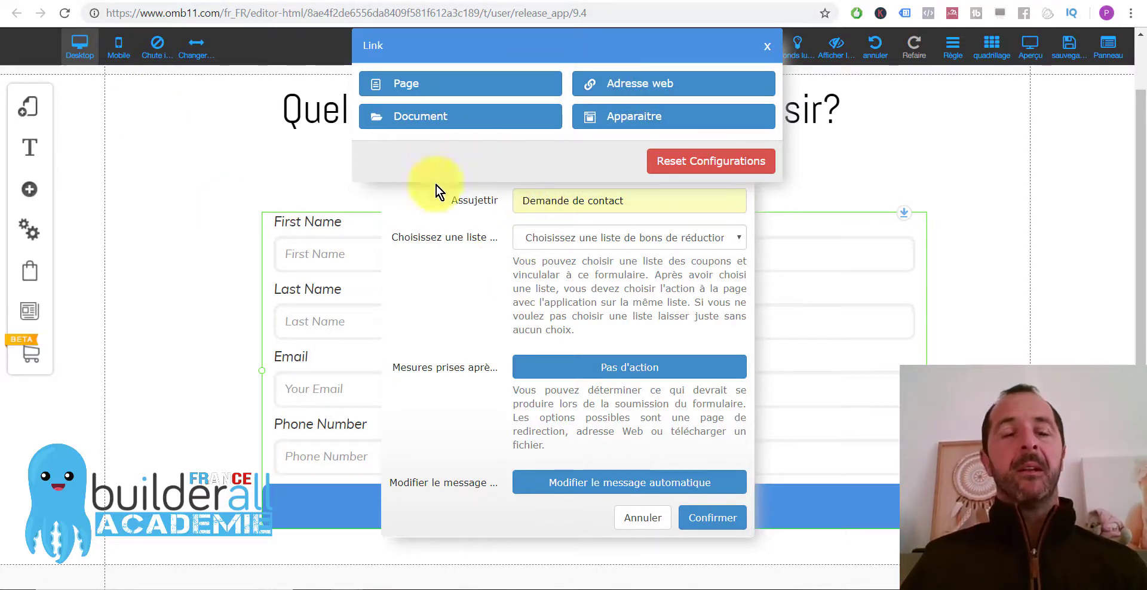
{"action": "left_click", "coordinate": [440, 119]}
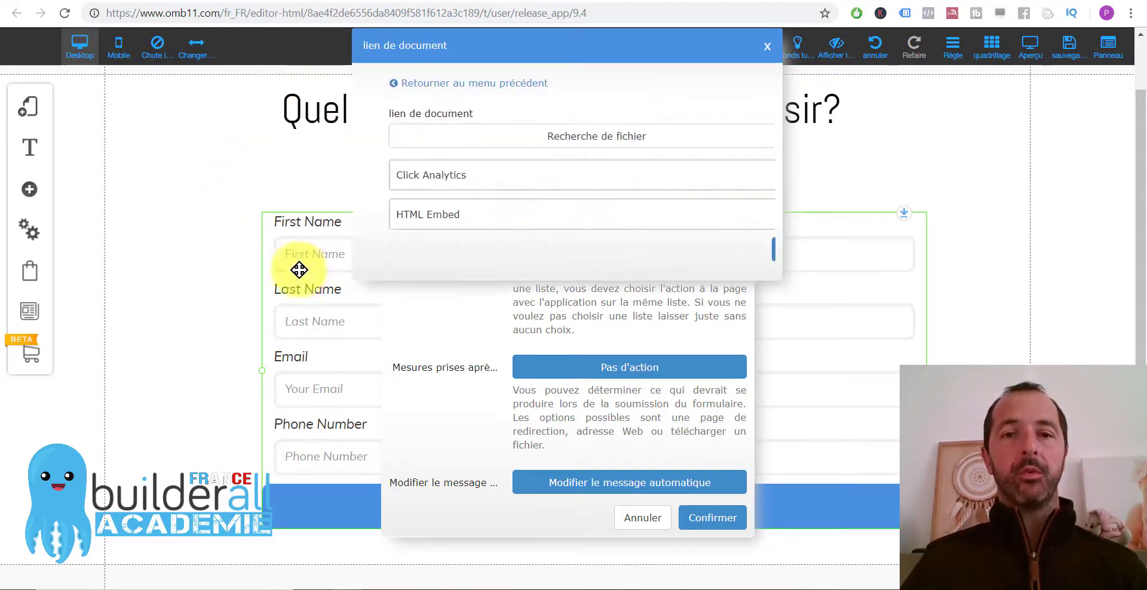
{"action": "left_click", "coordinate": [602, 137]}
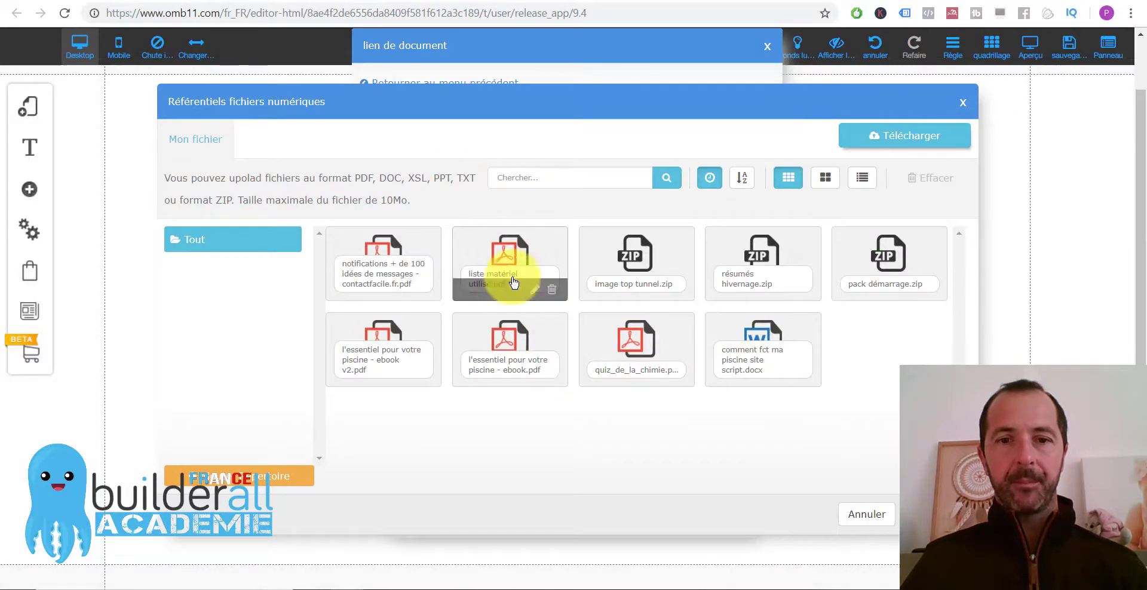
{"action": "left_click", "coordinate": [505, 257]}
{"action": "left_click", "coordinate": [936, 514]}
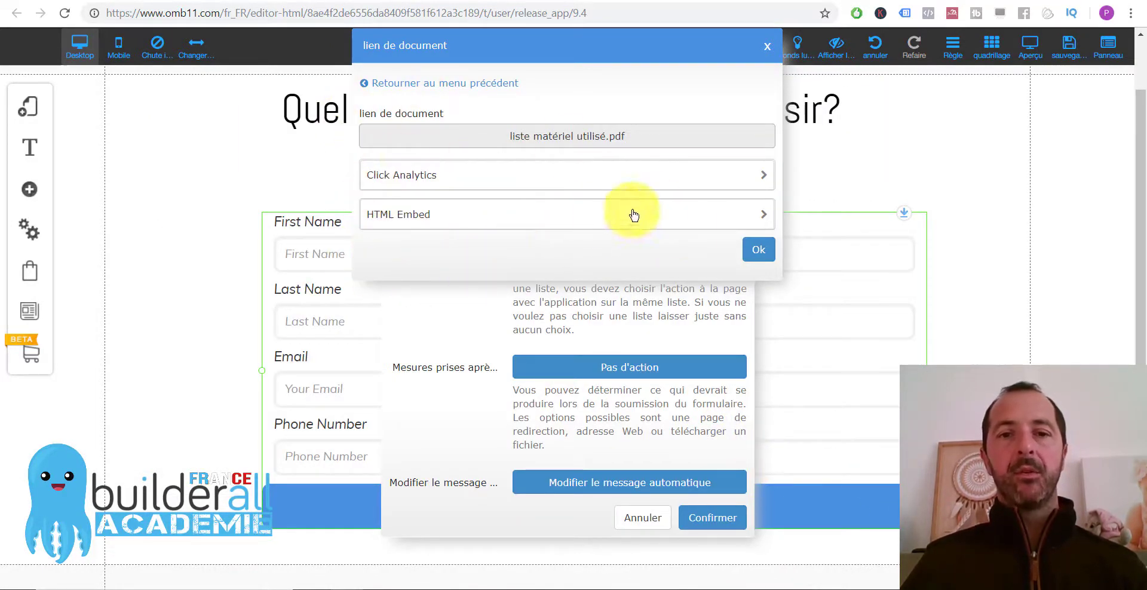
{"action": "left_click", "coordinate": [757, 251]}
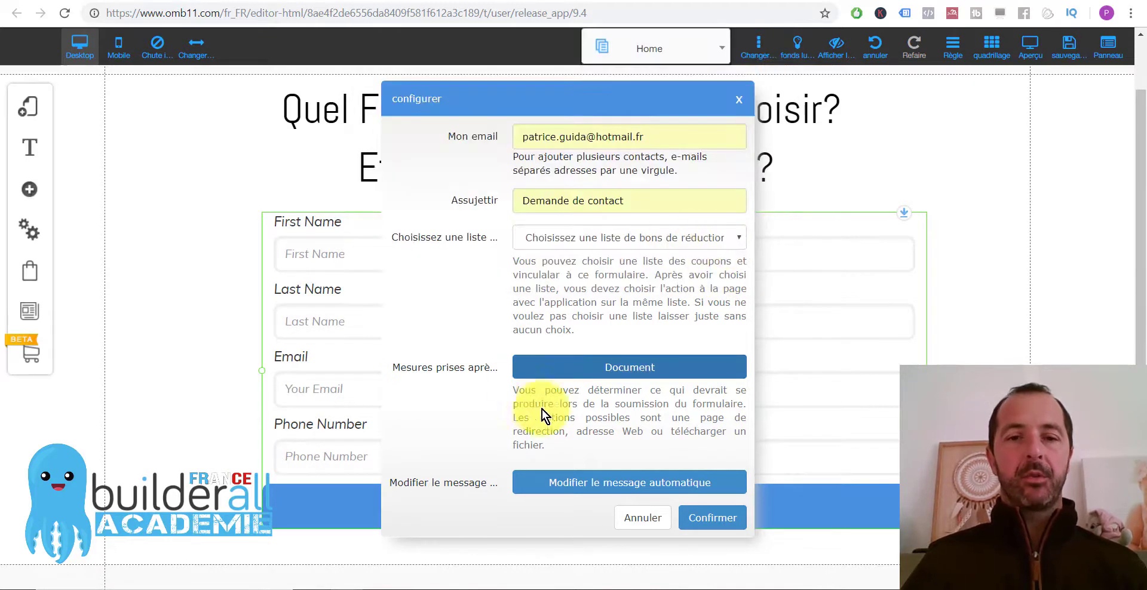
{"action": "scroll", "coordinate": [591, 382], "scroll_direction": "down", "scroll_amount": 1}
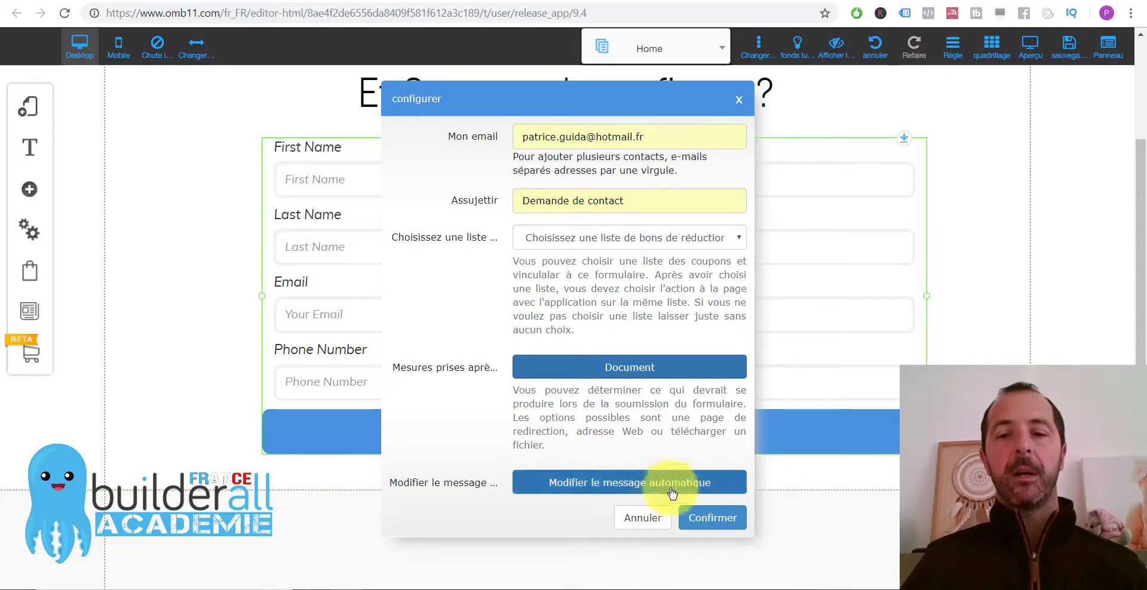
{"action": "left_click", "coordinate": [724, 522]}
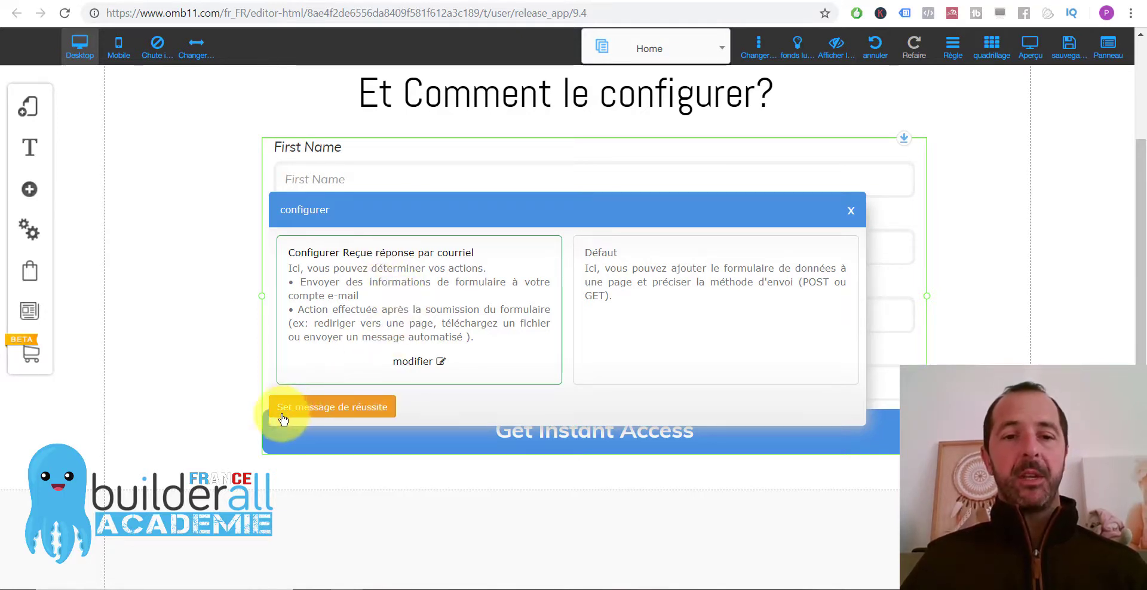
Step: Set the form's success message to "Merci pour votre message, profitez de Votre "votre cadeau"" and close the configuration
{"action": "left_click", "coordinate": [345, 413]}
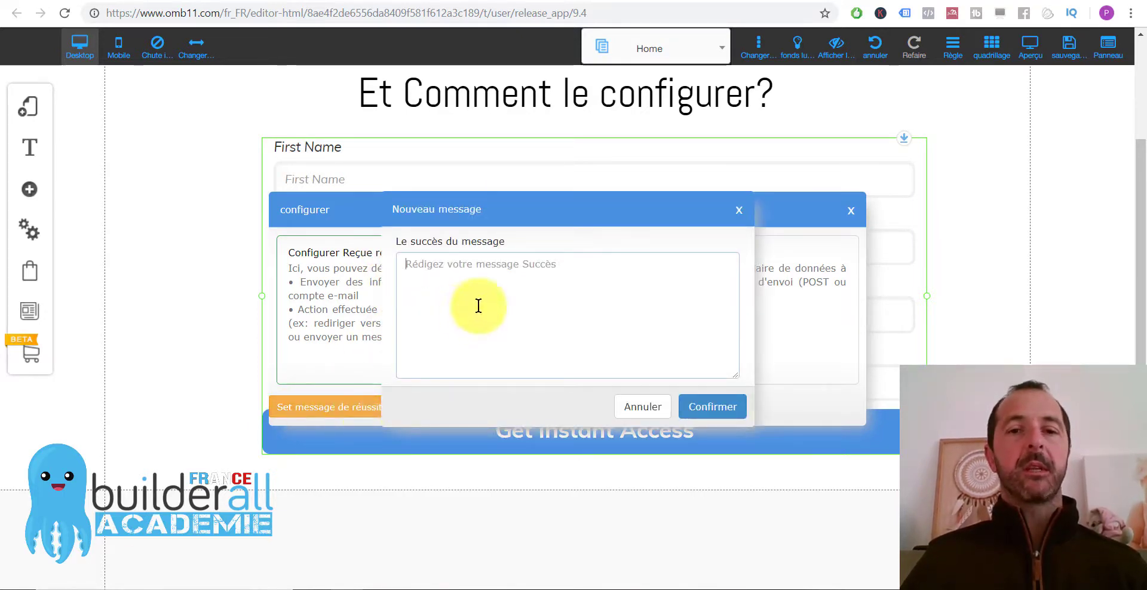
{"action": "type", "text": "M"}
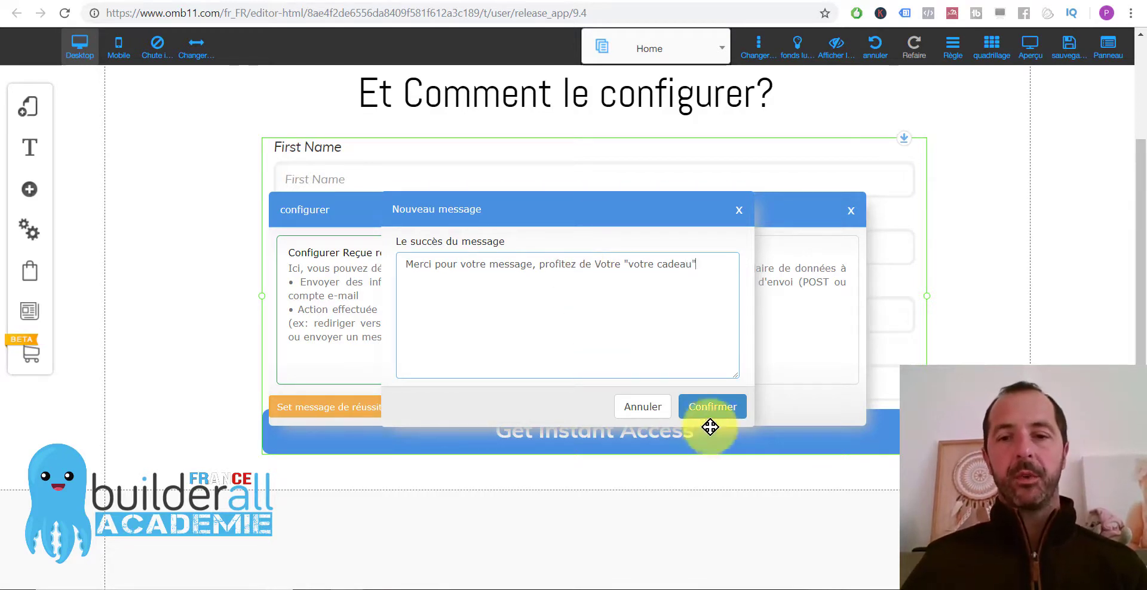
{"action": "left_click", "coordinate": [711, 406]}
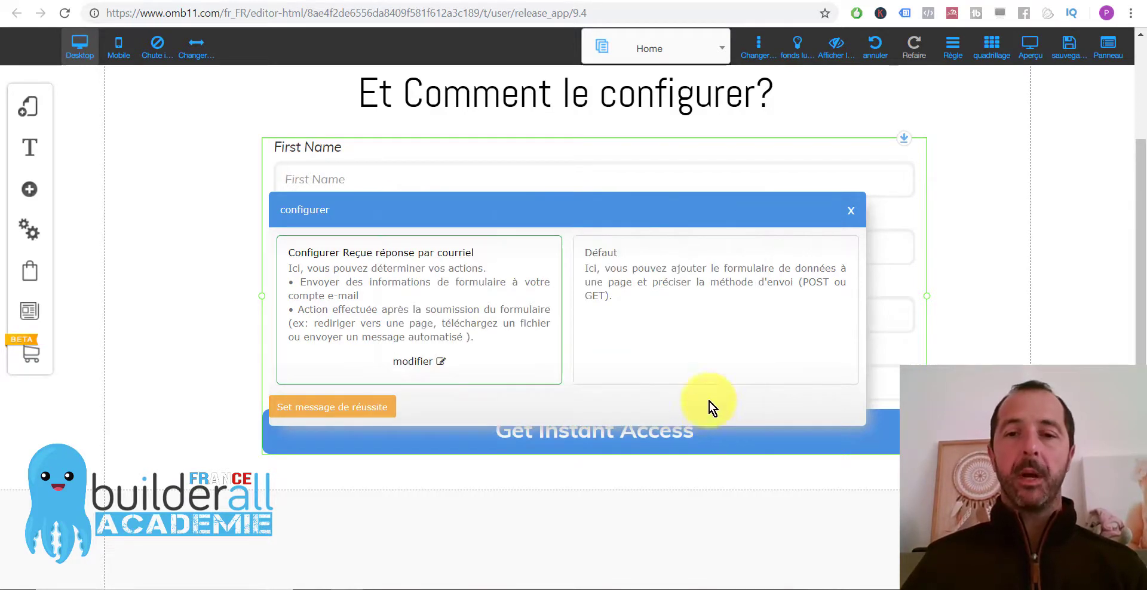
{"action": "left_click", "coordinate": [850, 214]}
Step: Examine the fields in the form's element configuration and cancel without changes
{"action": "left_click", "coordinate": [478, 293]}
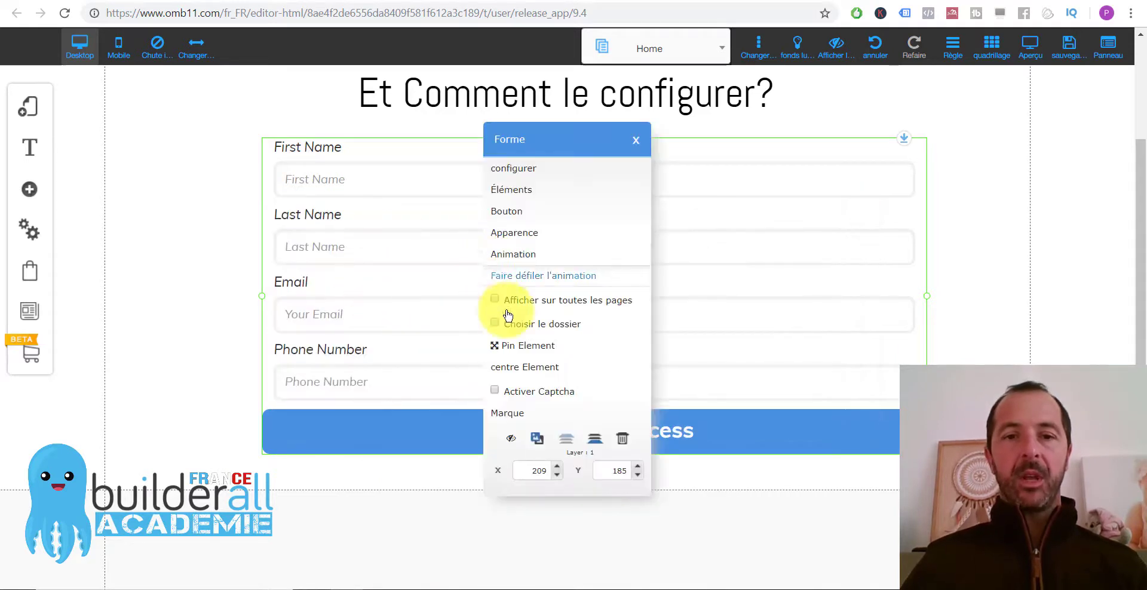
{"action": "left_click", "coordinate": [517, 191]}
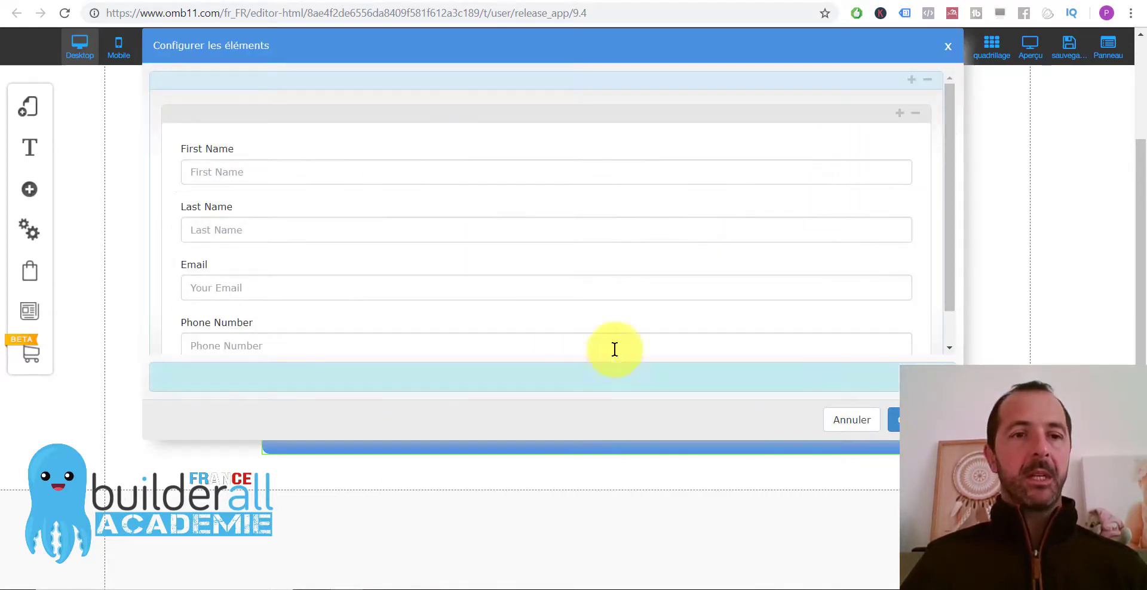
{"action": "left_click", "coordinate": [866, 421]}
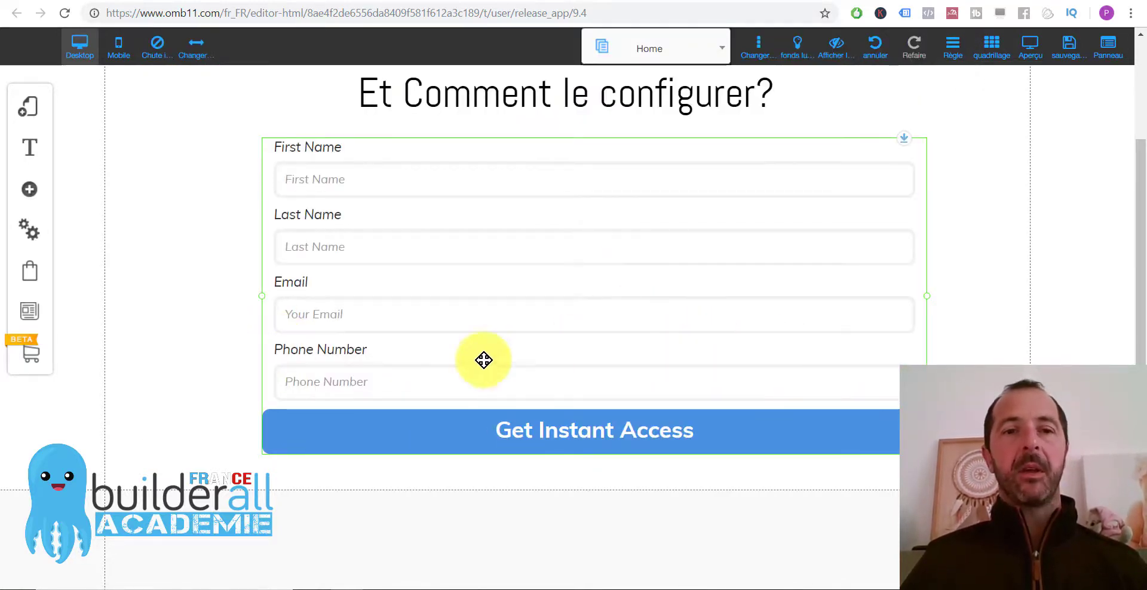
Step: Preview the page, examine the form's fields and button, and return to the editor
{"action": "left_click", "coordinate": [1034, 60]}
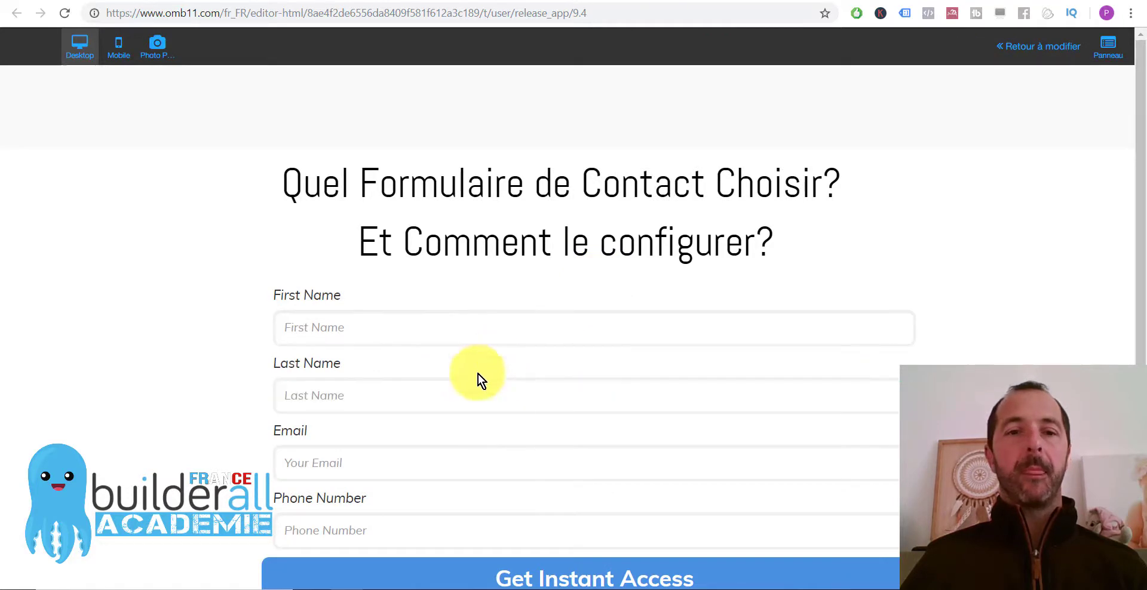
{"action": "left_click", "coordinate": [417, 327]}
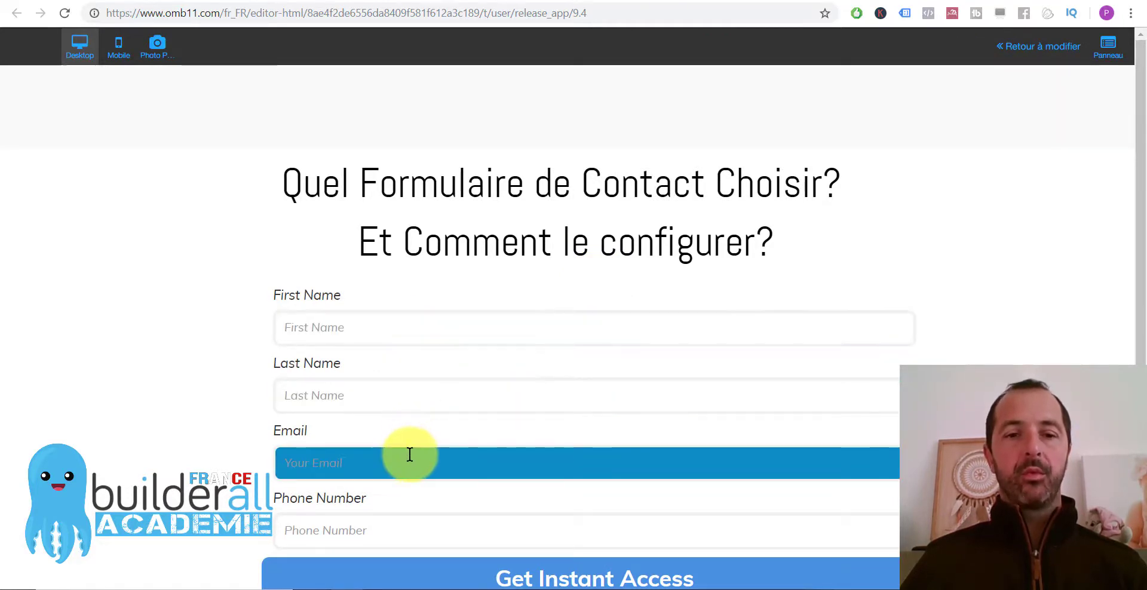
{"action": "scroll", "coordinate": [588, 412], "scroll_direction": "down", "scroll_amount": 2}
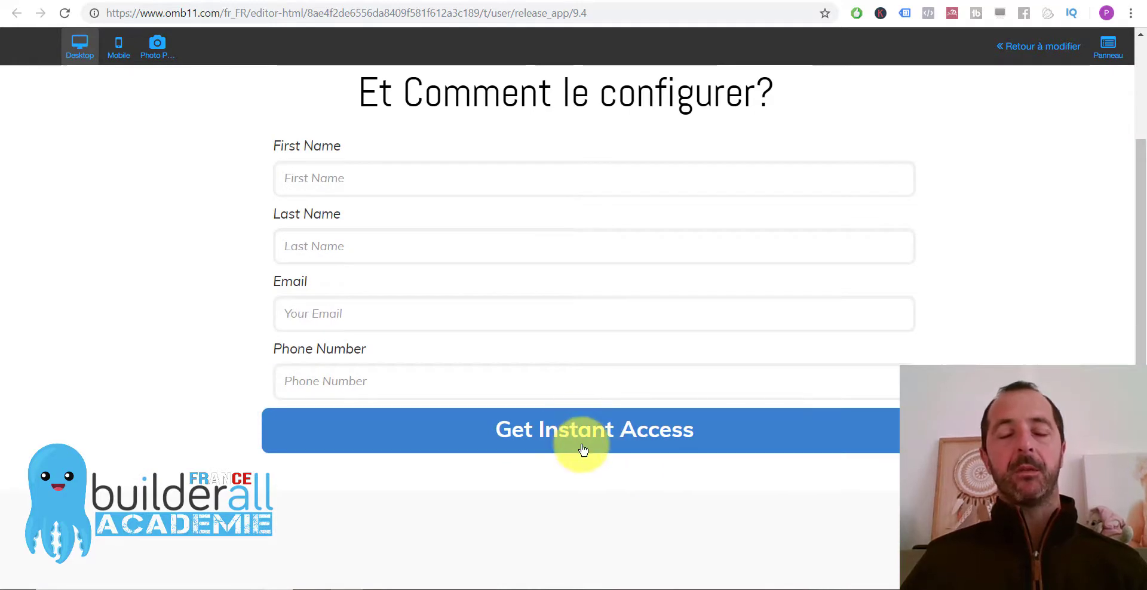
{"action": "scroll", "coordinate": [586, 296], "scroll_direction": "up", "scroll_amount": 2}
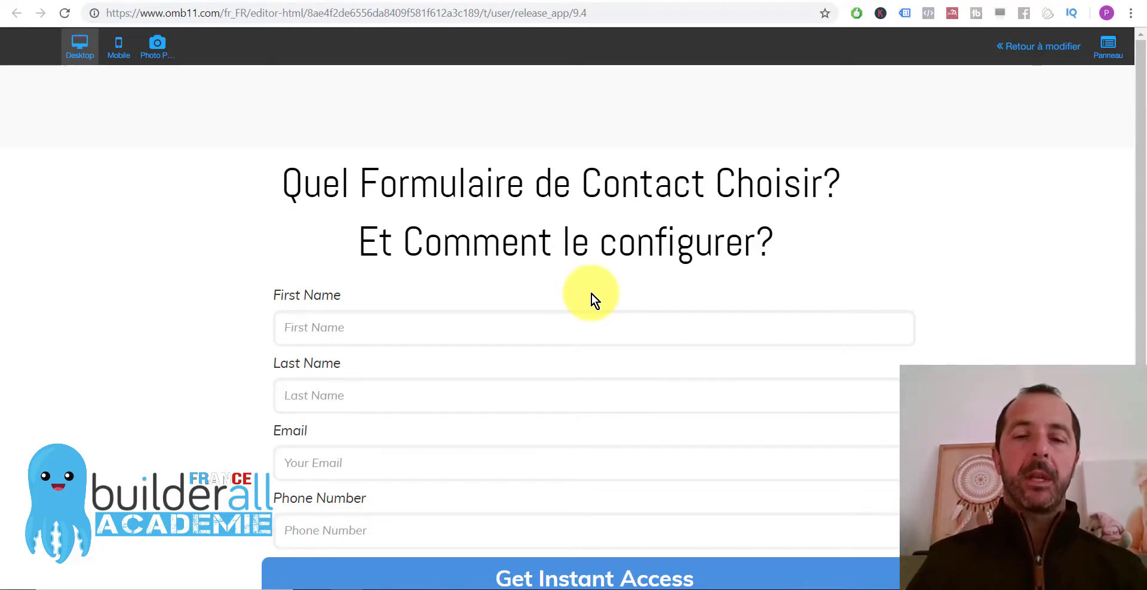
{"action": "scroll", "coordinate": [615, 559], "scroll_direction": "down", "scroll_amount": 1}
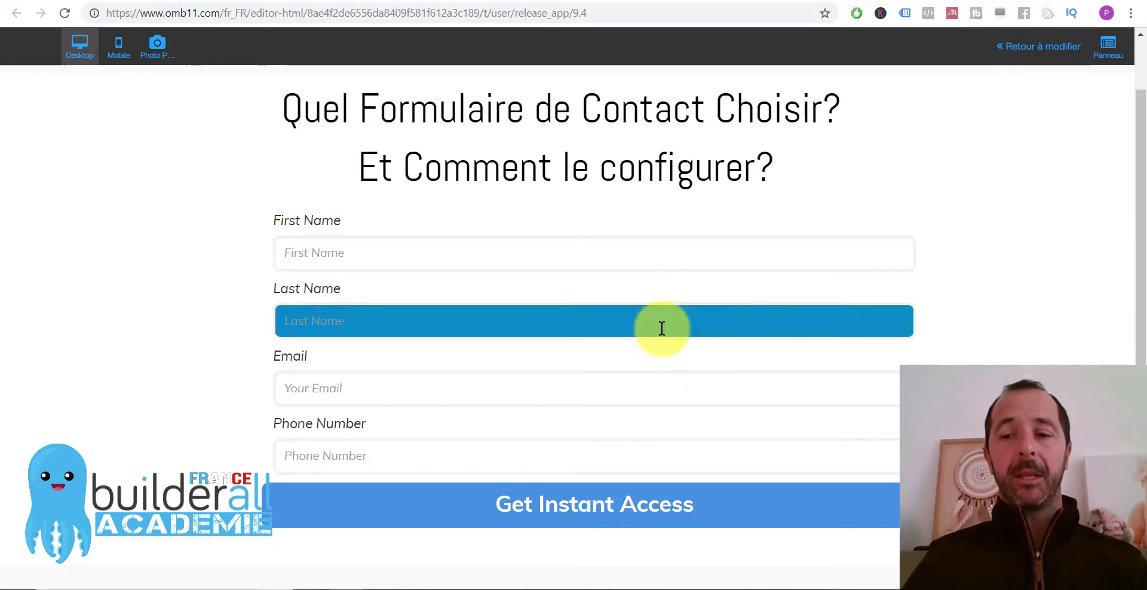
{"action": "left_click", "coordinate": [1017, 50]}
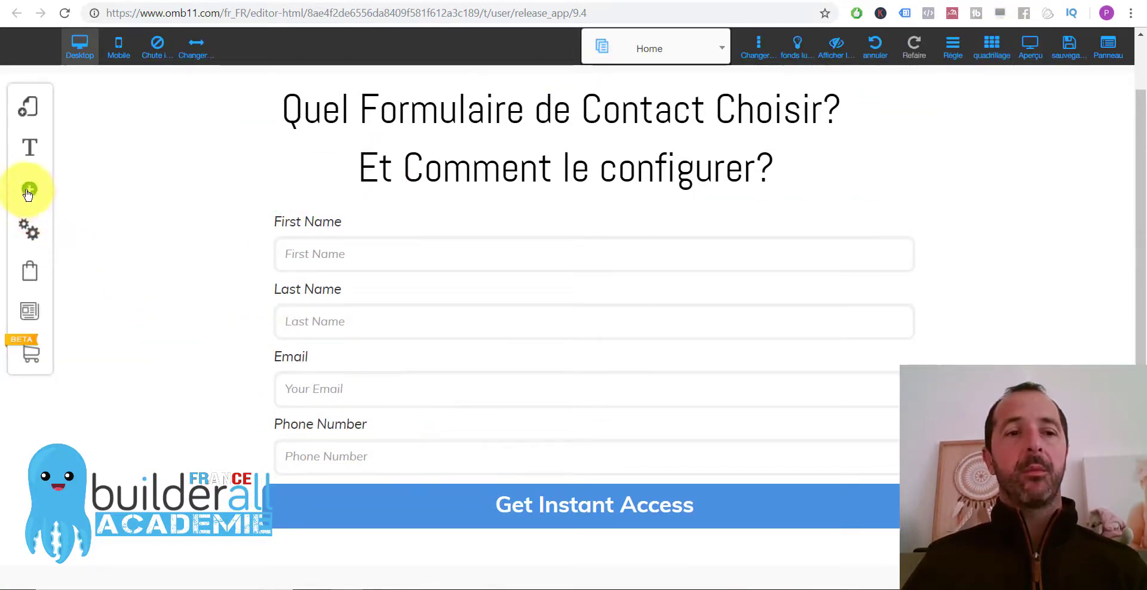
Step: Review the form's e-mail response and default configuration options and close them
{"action": "right_click", "coordinate": [622, 398]}
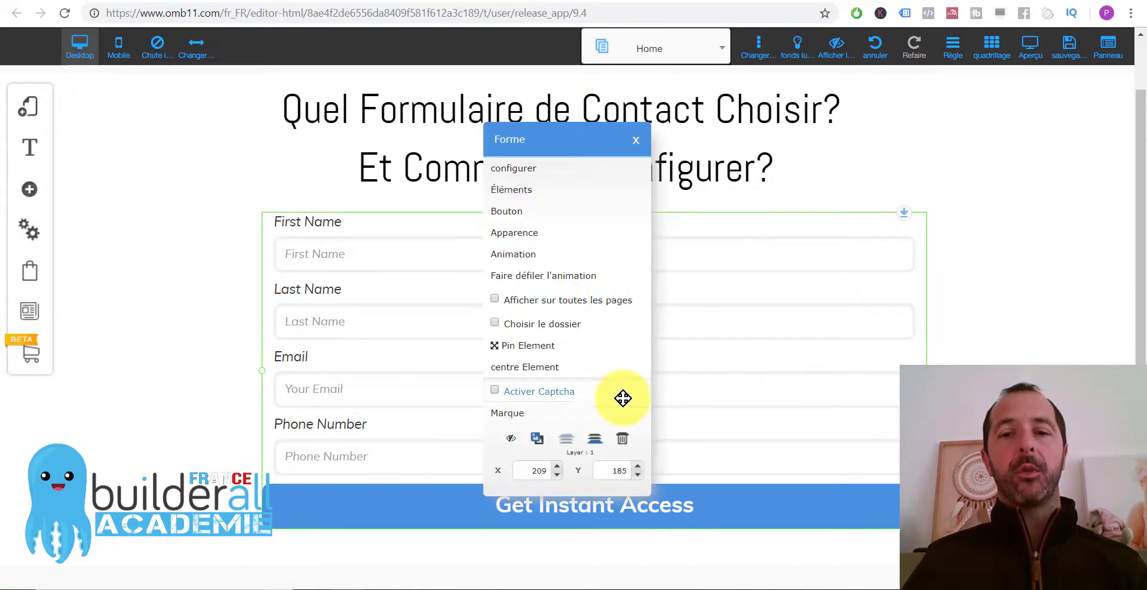
{"action": "left_click", "coordinate": [544, 177]}
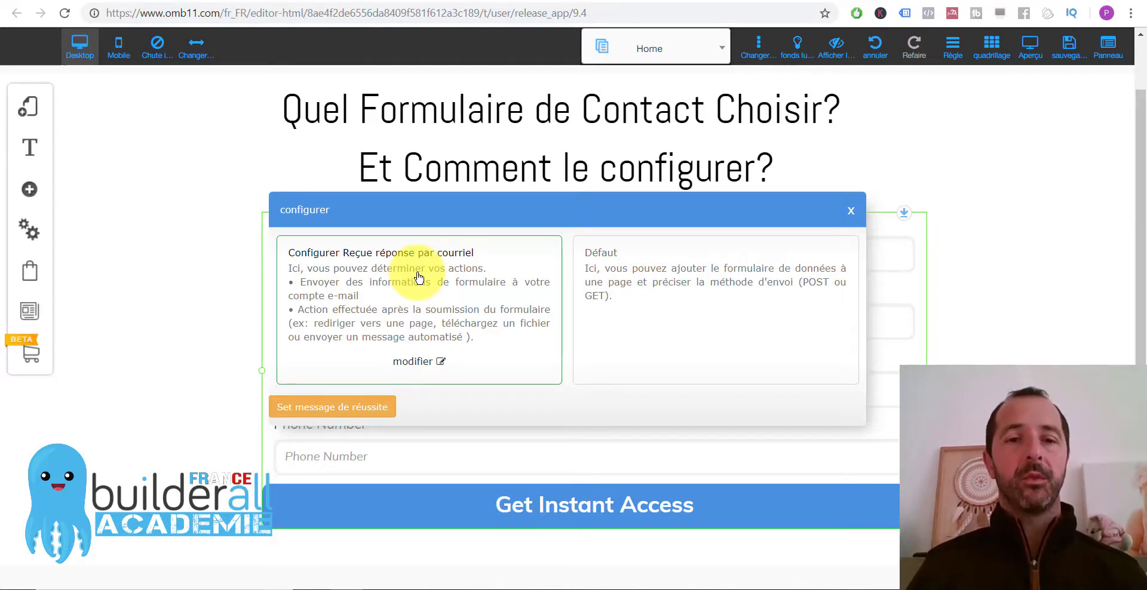
{"action": "left_click", "coordinate": [851, 214]}
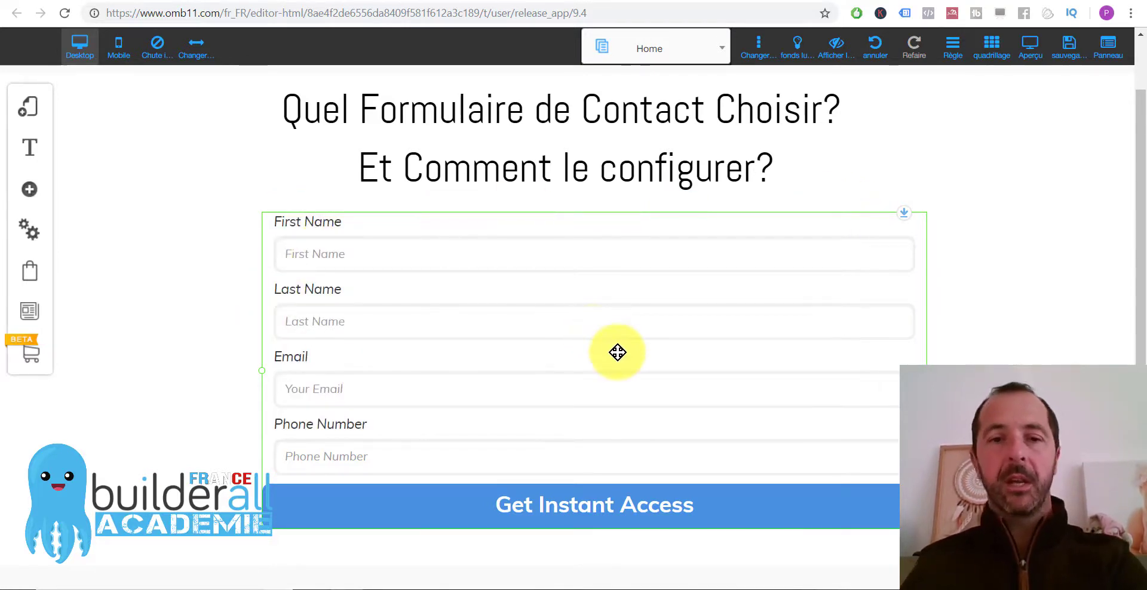
Step: Replace the contact form with the orange "Get Your Free Stuff Today" e-mail marketing optin box and move it slightly lower beneath the title
{"action": "key", "text": "Delete"}
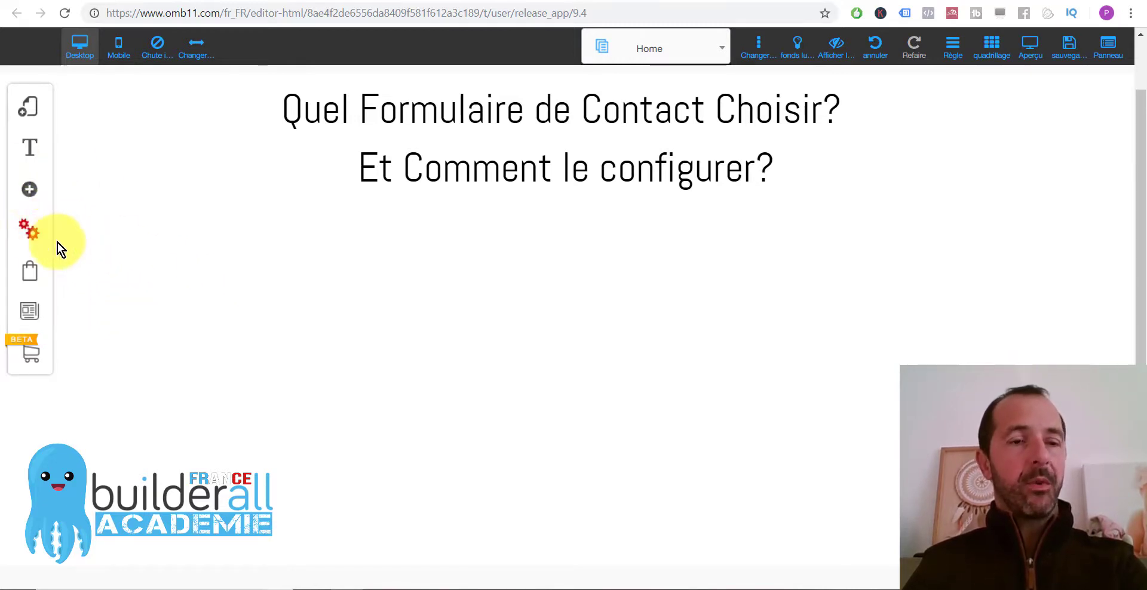
{"action": "left_click", "coordinate": [28, 203]}
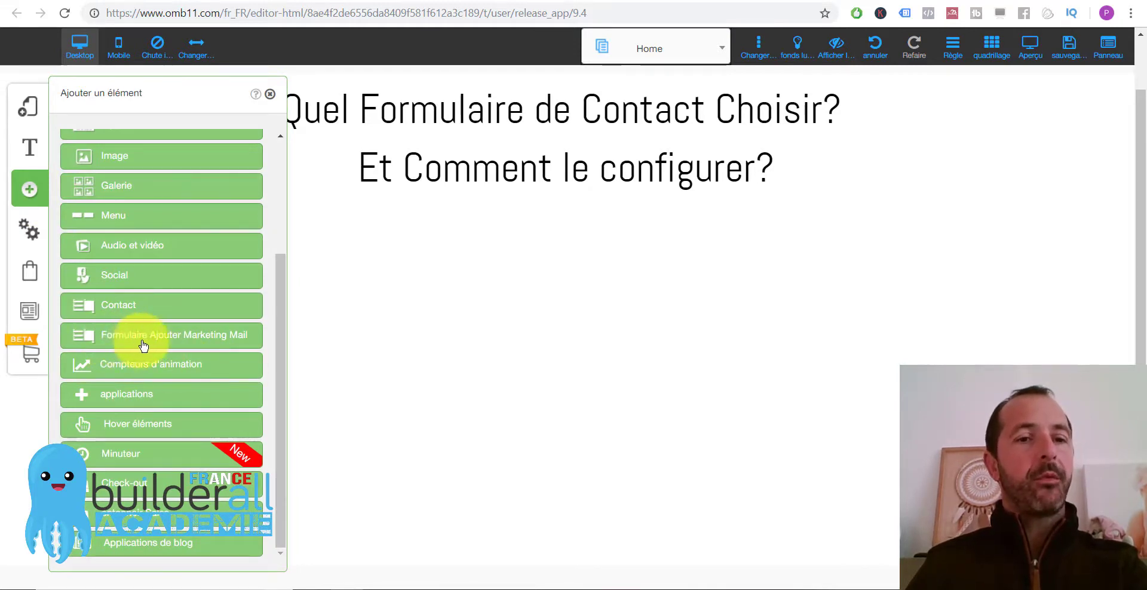
{"action": "left_click", "coordinate": [171, 337]}
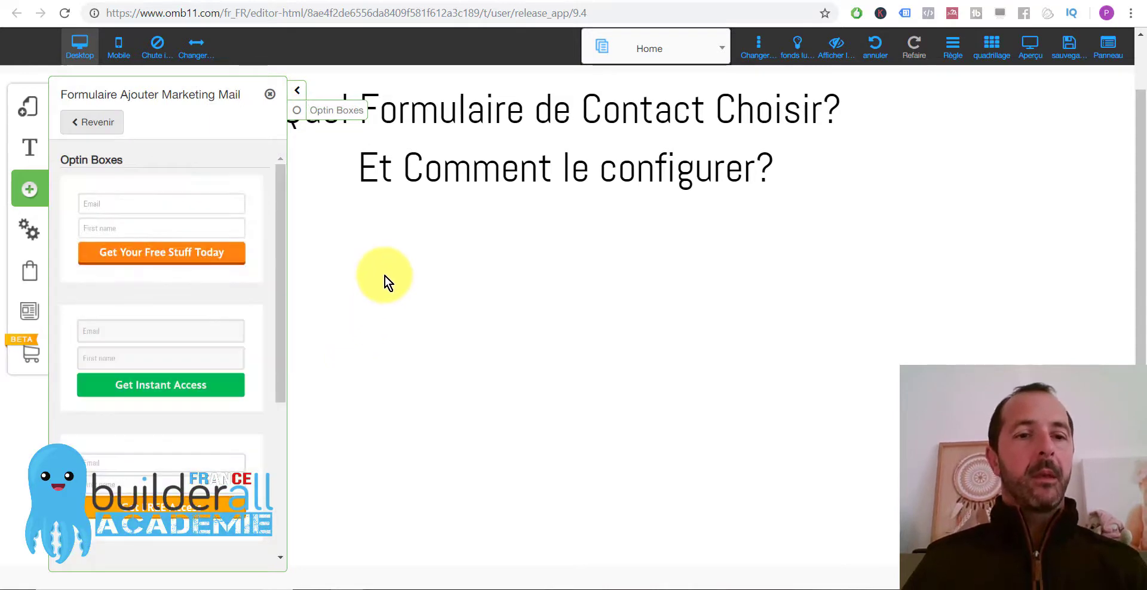
{"action": "left_click", "coordinate": [128, 214]}
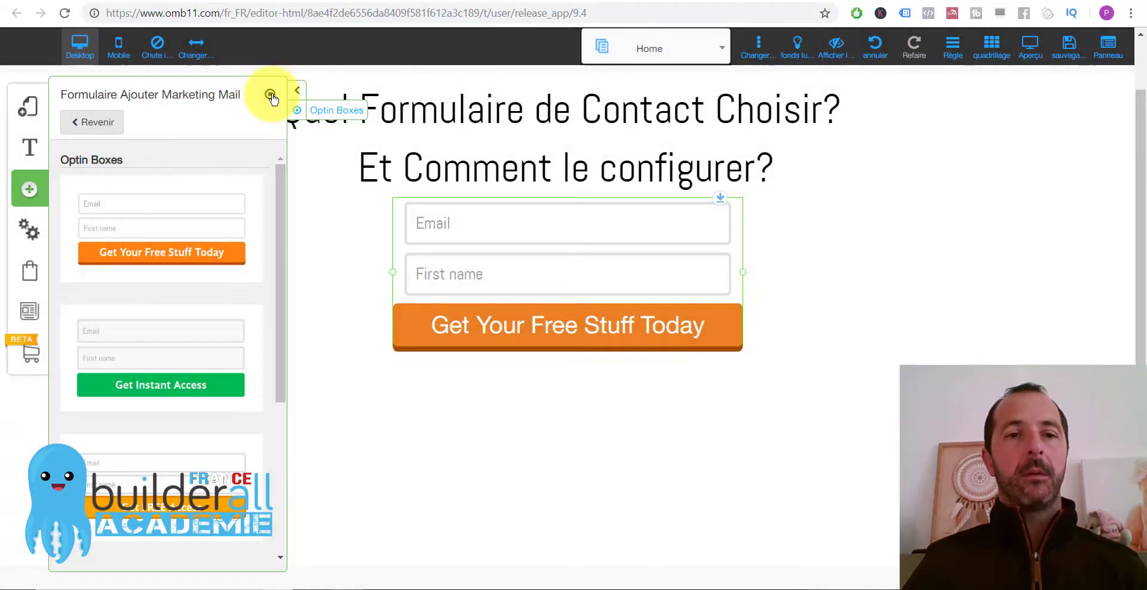
{"action": "left_click", "coordinate": [269, 94]}
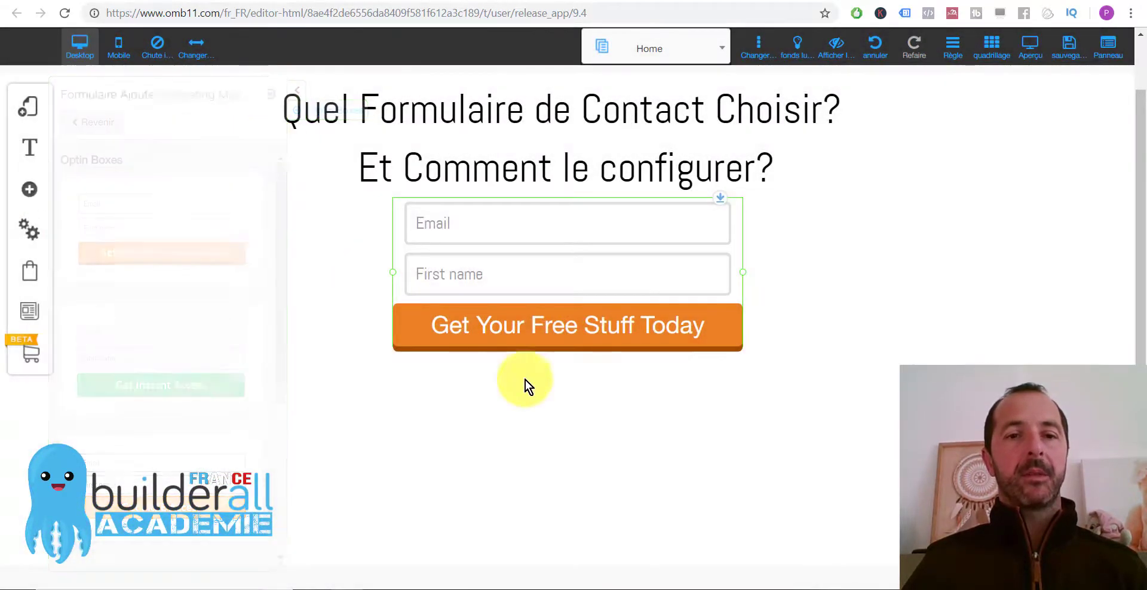
{"action": "left_click_drag", "start_coordinate": [547, 277], "coordinate": [542, 310]}
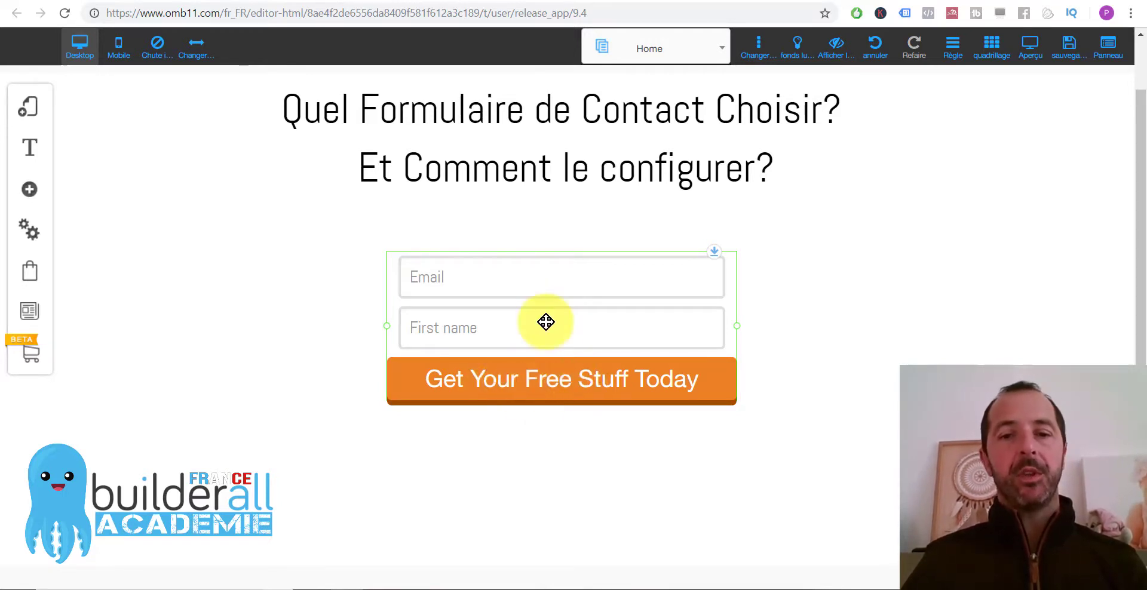
Step: Set the optin form's button text to "Envoyer" and briefly view the form's settings
{"action": "left_click", "coordinate": [545, 323]}
{"action": "left_click", "coordinate": [527, 268]}
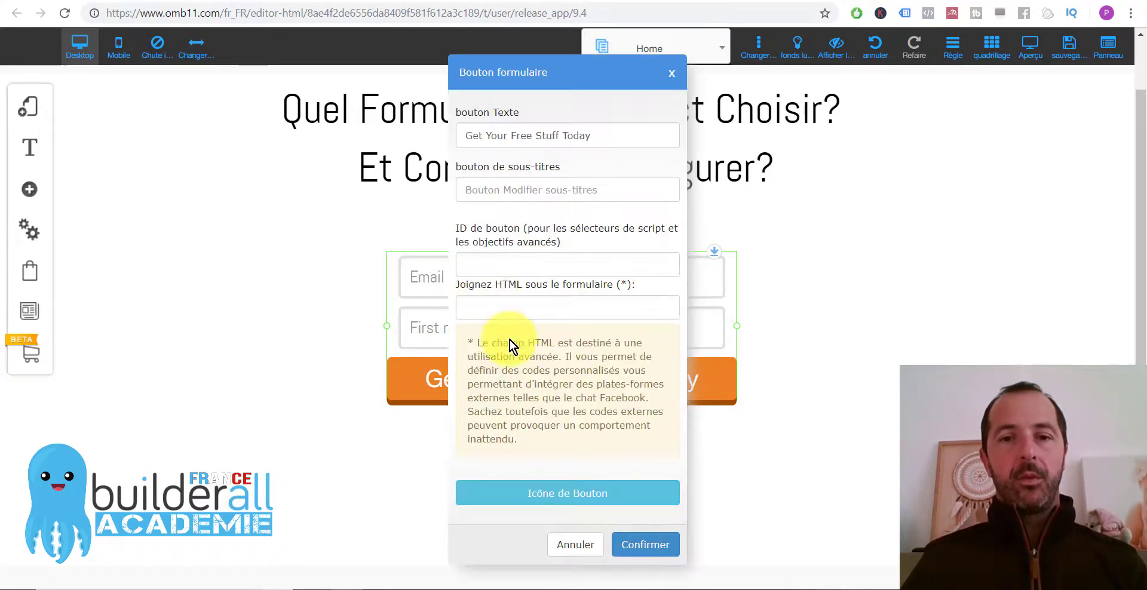
{"action": "left_click_drag", "start_coordinate": [579, 136], "coordinate": [424, 145]}
{"action": "type", "text": "Envoyer"}
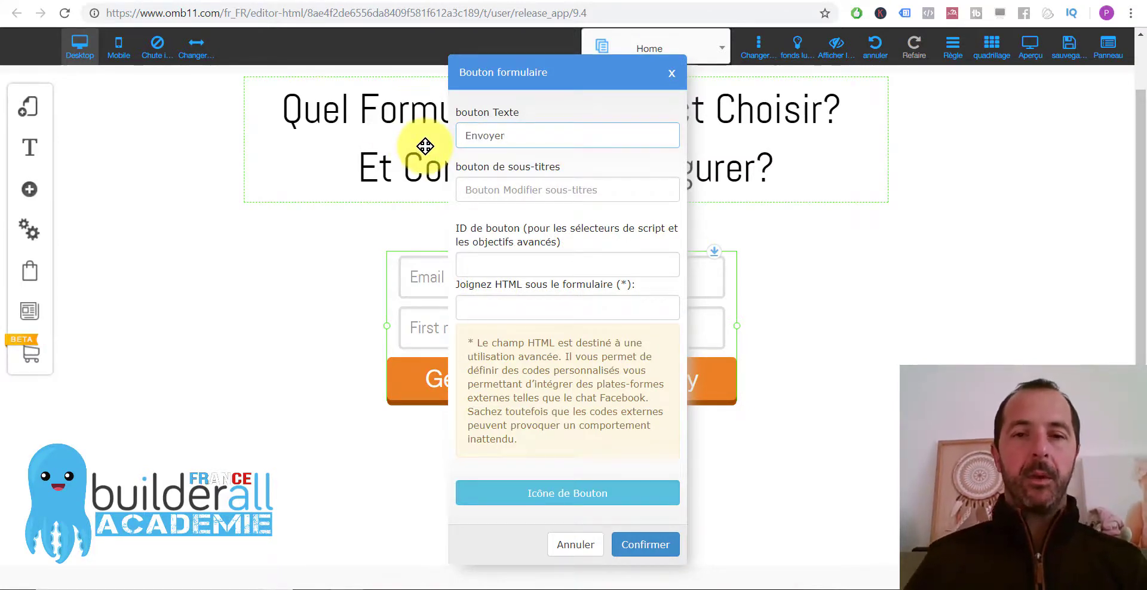
{"action": "left_click", "coordinate": [646, 544]}
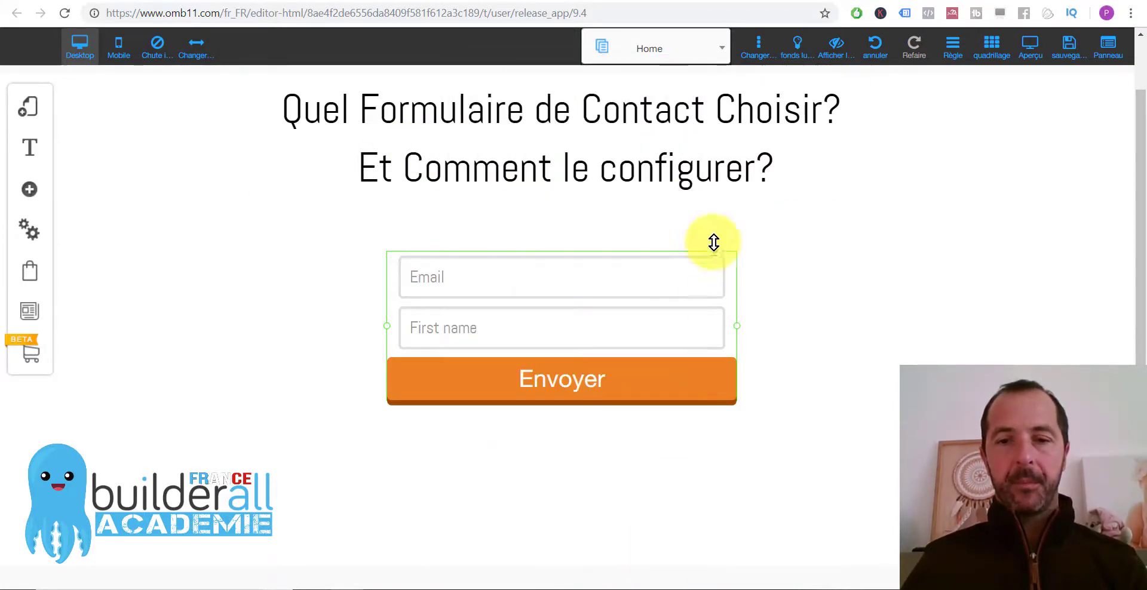
{"action": "left_click", "coordinate": [518, 319]}
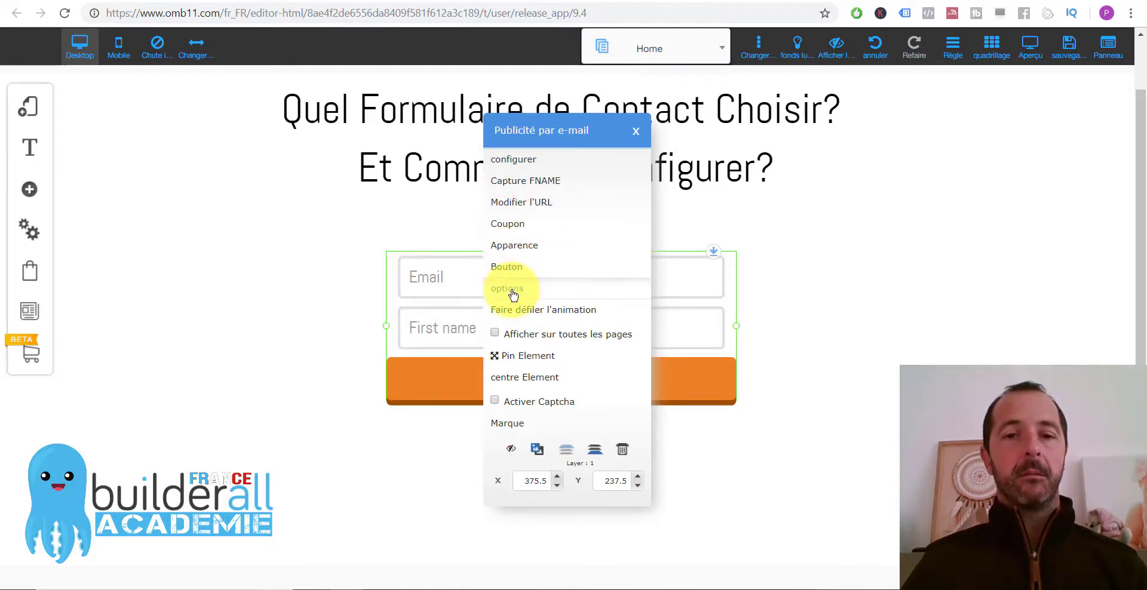
{"action": "left_click", "coordinate": [440, 323]}
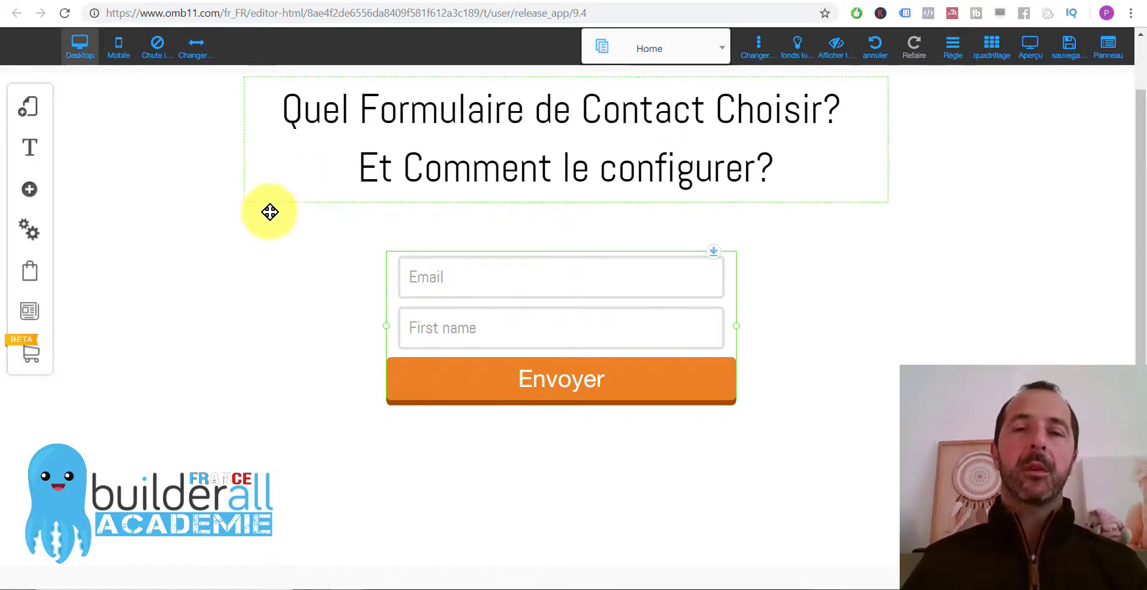
Step: Switch to MailingBoss, open the "Inscription Premium fp" list for editing and examine its available pages and e-mails
{"action": "left_click", "coordinate": [615, 0]}
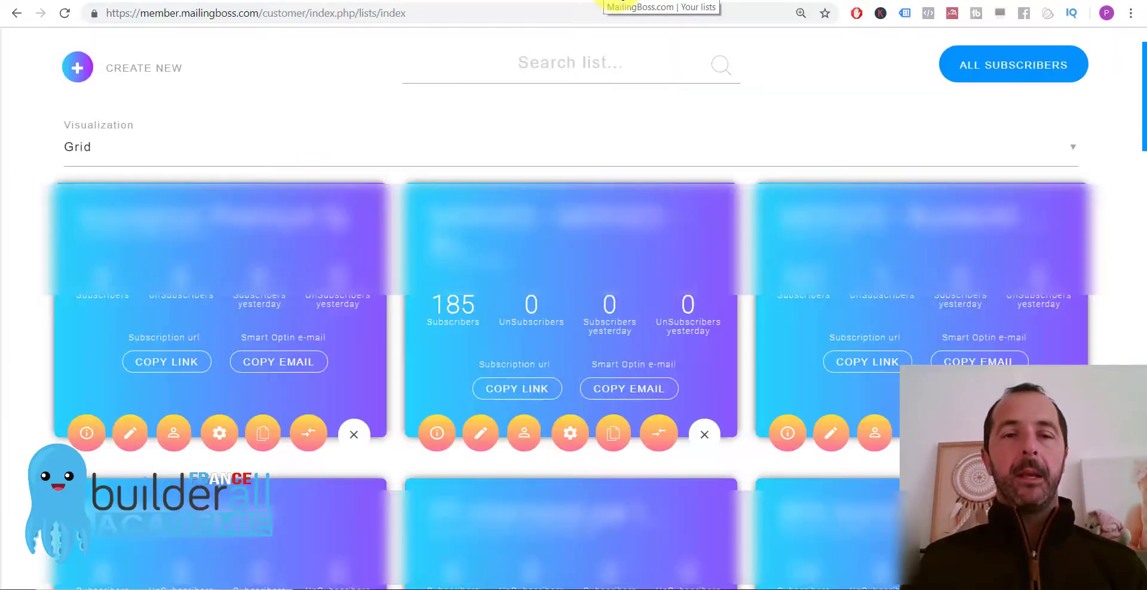
{"action": "left_click", "coordinate": [129, 441]}
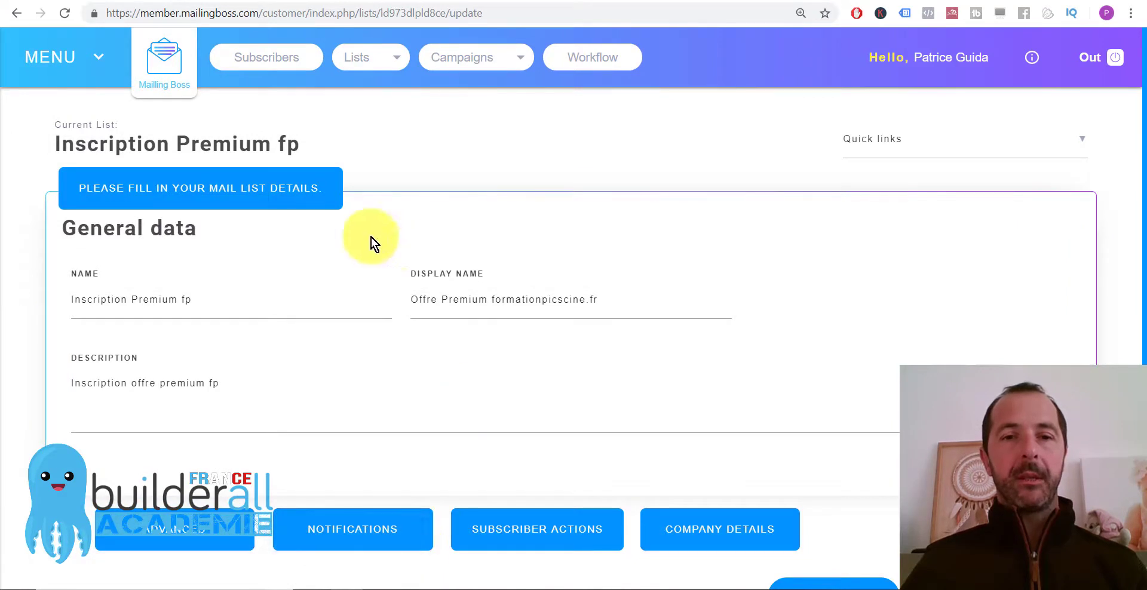
{"action": "left_click", "coordinate": [865, 137]}
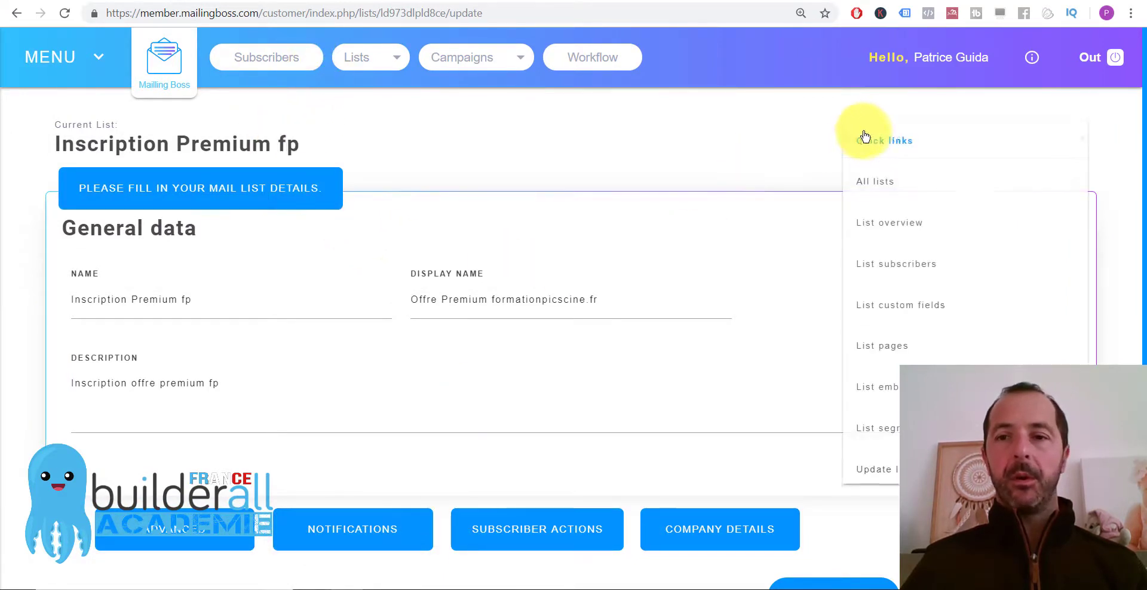
{"action": "left_click", "coordinate": [889, 349]}
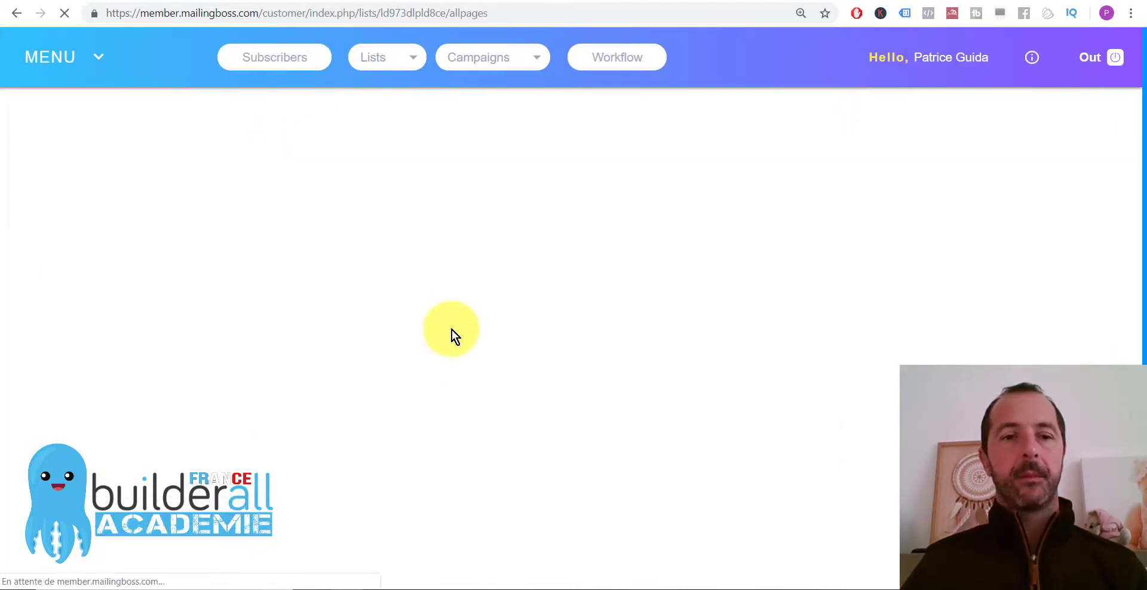
{"action": "scroll", "coordinate": [457, 321], "scroll_direction": "down", "scroll_amount": 1}
{"action": "scroll", "coordinate": [456, 321], "scroll_direction": "down", "scroll_amount": 2}
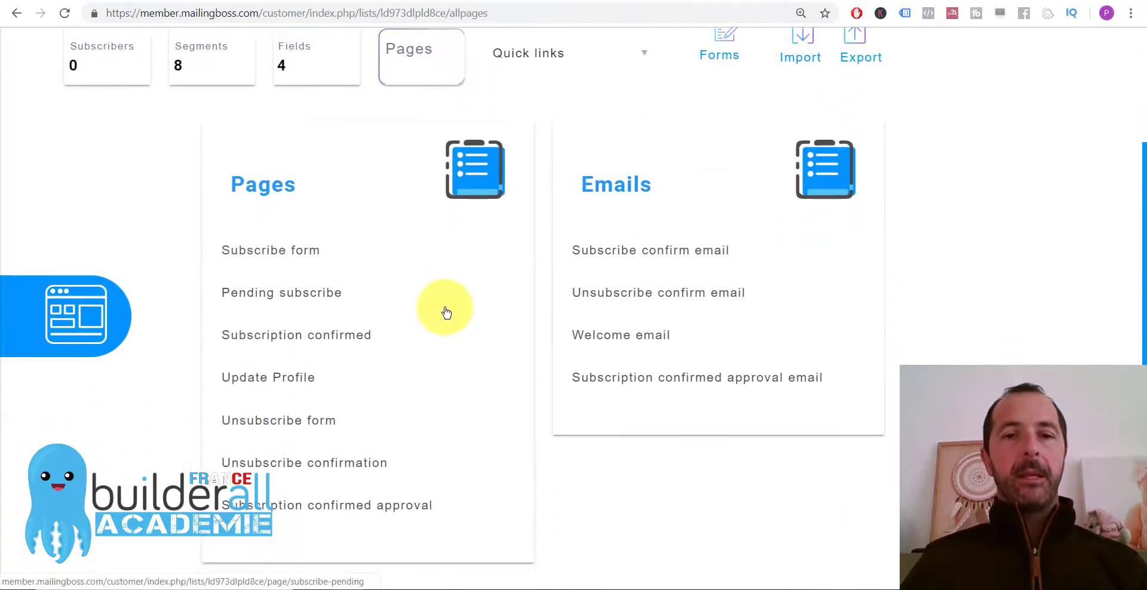
{"action": "scroll", "coordinate": [448, 311], "scroll_direction": "up", "scroll_amount": 1}
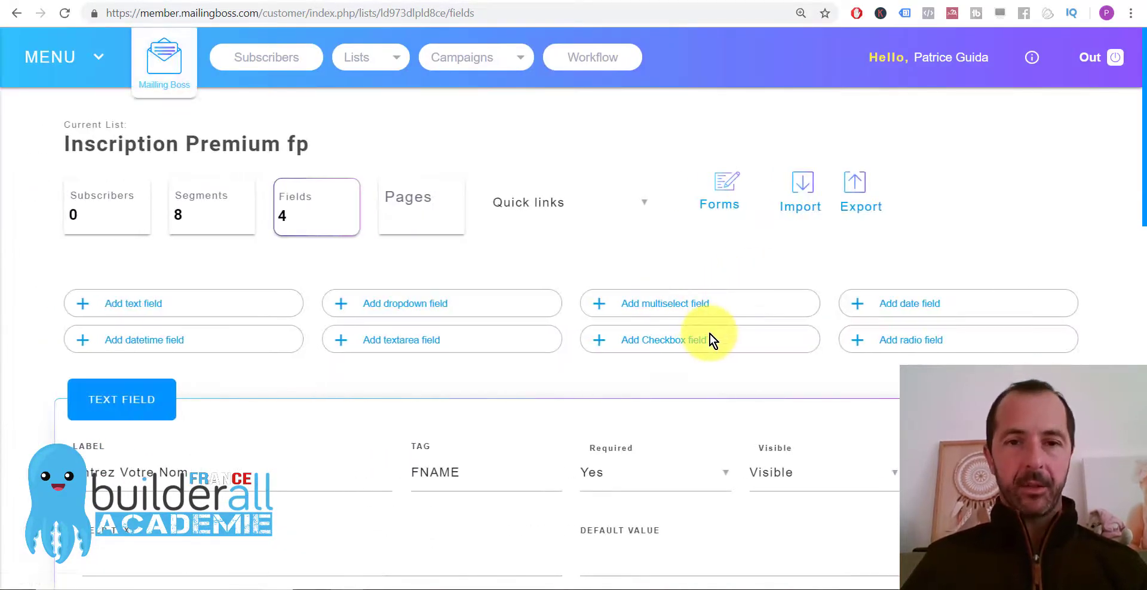
Step: Examine the quick links and custom fields of the "Inscription Premium fp" list, including their labels, tags and the checkbox field
{"action": "left_click", "coordinate": [521, 197]}
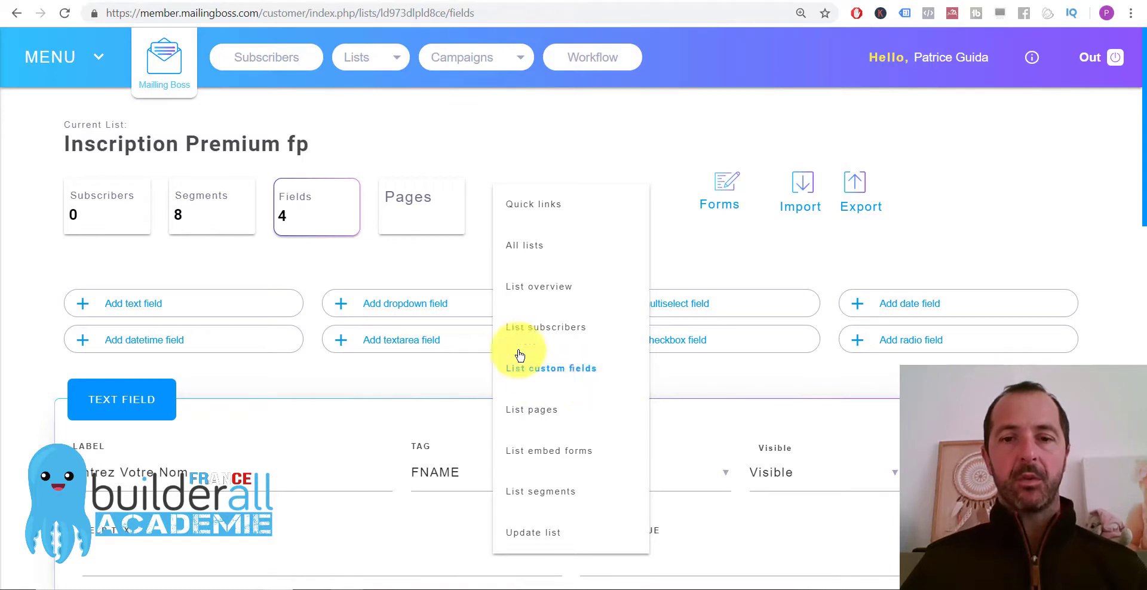
{"action": "left_click", "coordinate": [410, 136]}
{"action": "scroll", "coordinate": [514, 375], "scroll_direction": "down", "scroll_amount": 1}
{"action": "scroll", "coordinate": [514, 375], "scroll_direction": "down", "scroll_amount": 1}
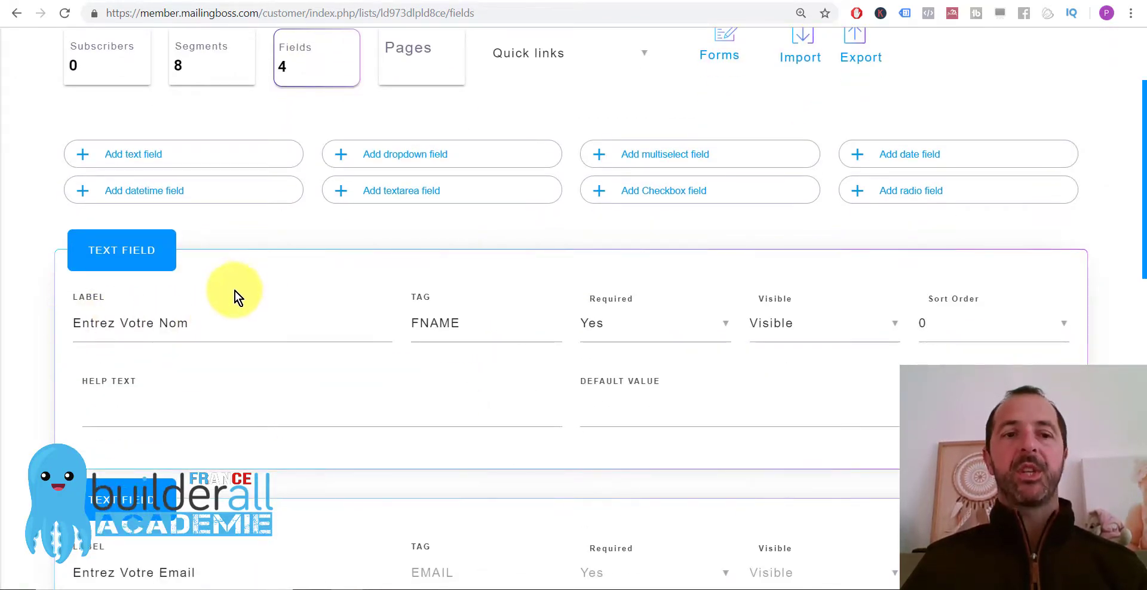
{"action": "scroll", "coordinate": [325, 325], "scroll_direction": "down", "scroll_amount": 3}
{"action": "scroll", "coordinate": [325, 323], "scroll_direction": "down", "scroll_amount": 1}
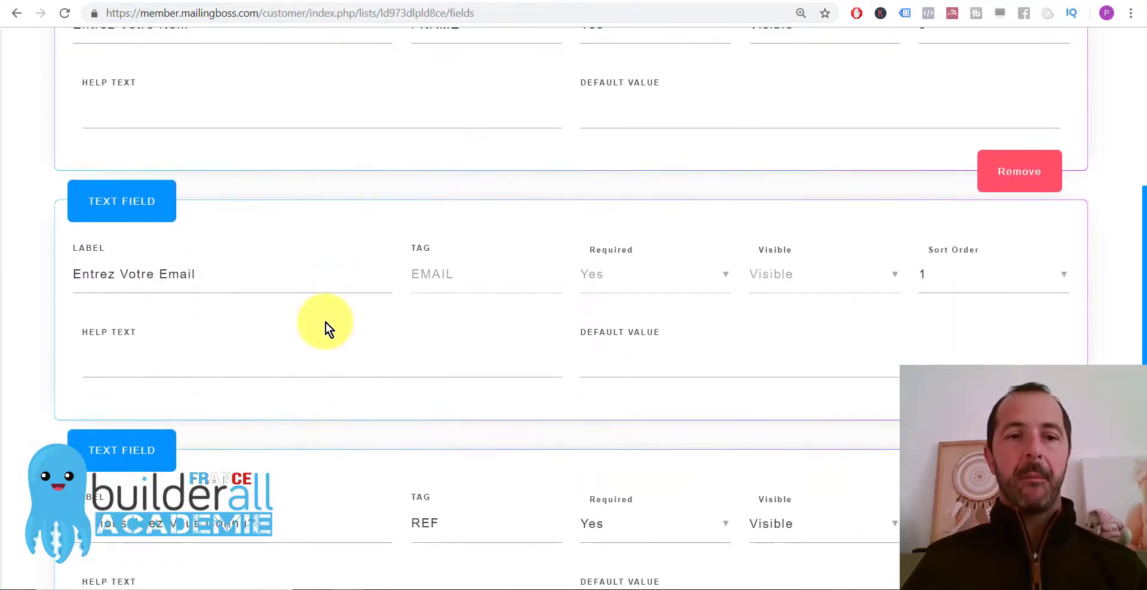
{"action": "scroll", "coordinate": [325, 323], "scroll_direction": "down", "scroll_amount": 3}
{"action": "scroll", "coordinate": [324, 327], "scroll_direction": "down", "scroll_amount": 3}
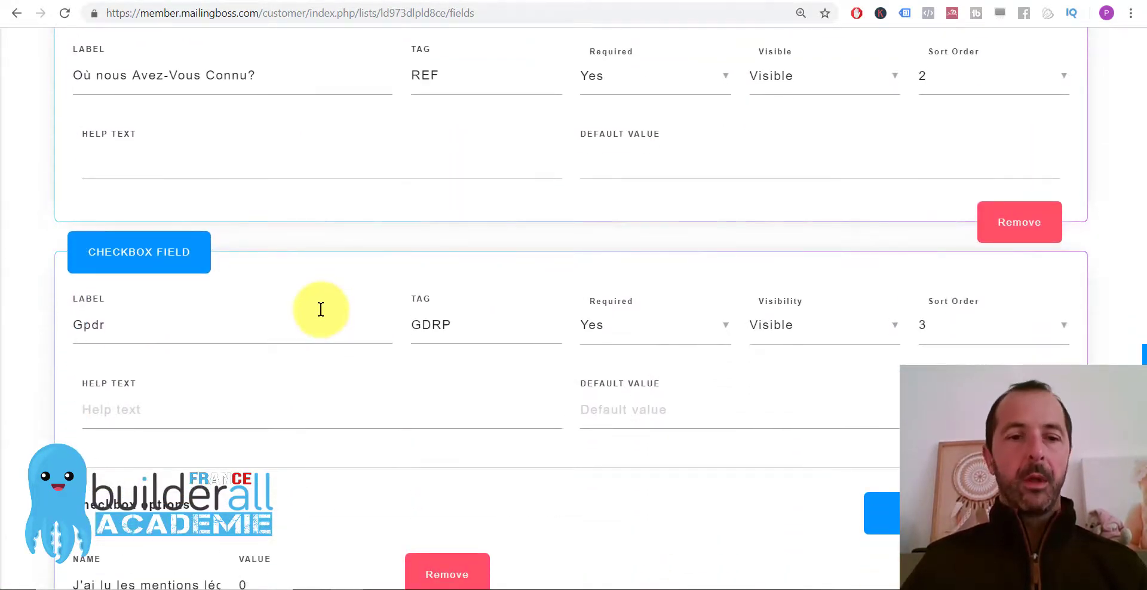
{"action": "scroll", "coordinate": [322, 311], "scroll_direction": "down", "scroll_amount": 2}
{"action": "scroll", "coordinate": [808, 359], "scroll_direction": "up", "scroll_amount": 8}
{"action": "scroll", "coordinate": [792, 371], "scroll_direction": "up", "scroll_amount": 3}
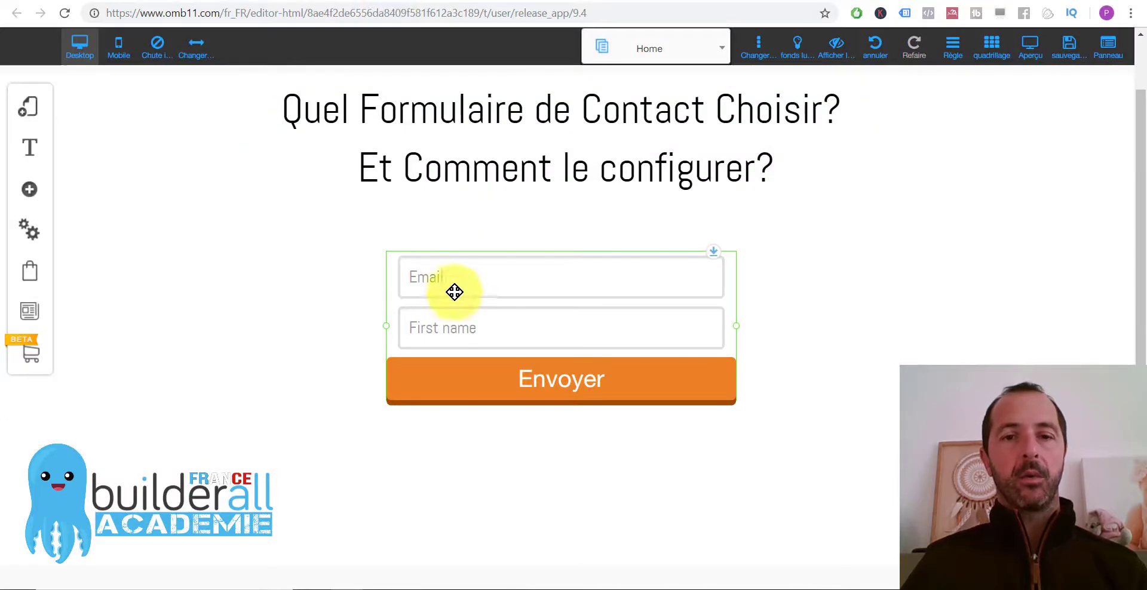
Step: Return to the Builderall editor, examine the MailingBoss lists offered in the optin form's configuration and close it without choosing one
{"action": "left_click", "coordinate": [542, 323]}
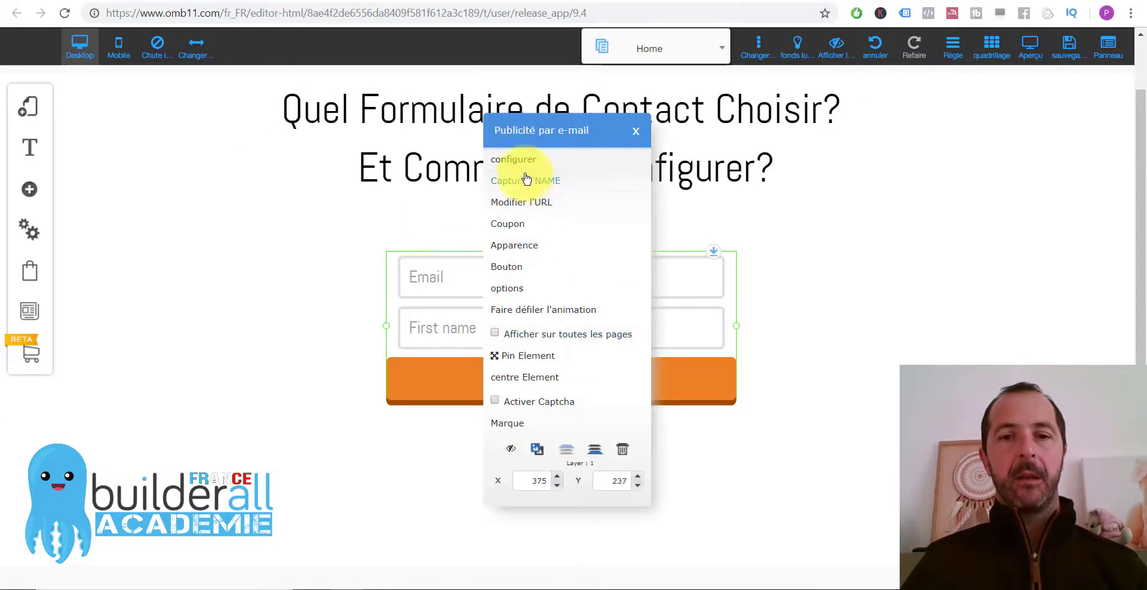
{"action": "left_click", "coordinate": [524, 159]}
{"action": "left_click", "coordinate": [369, 207]}
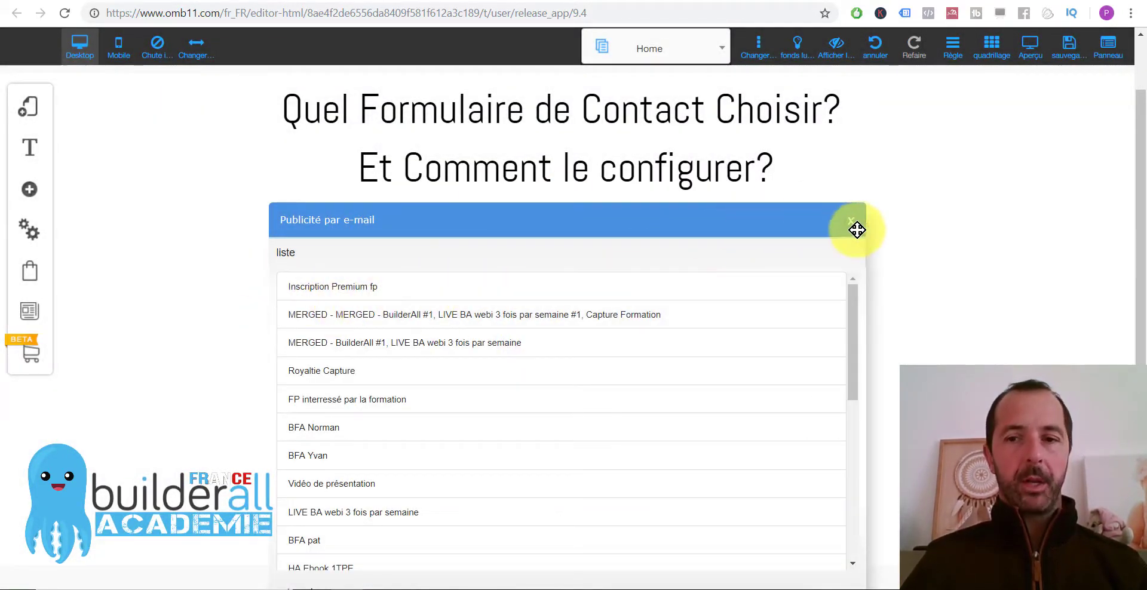
{"action": "left_click", "coordinate": [850, 222]}
{"action": "left_click", "coordinate": [510, 289]}
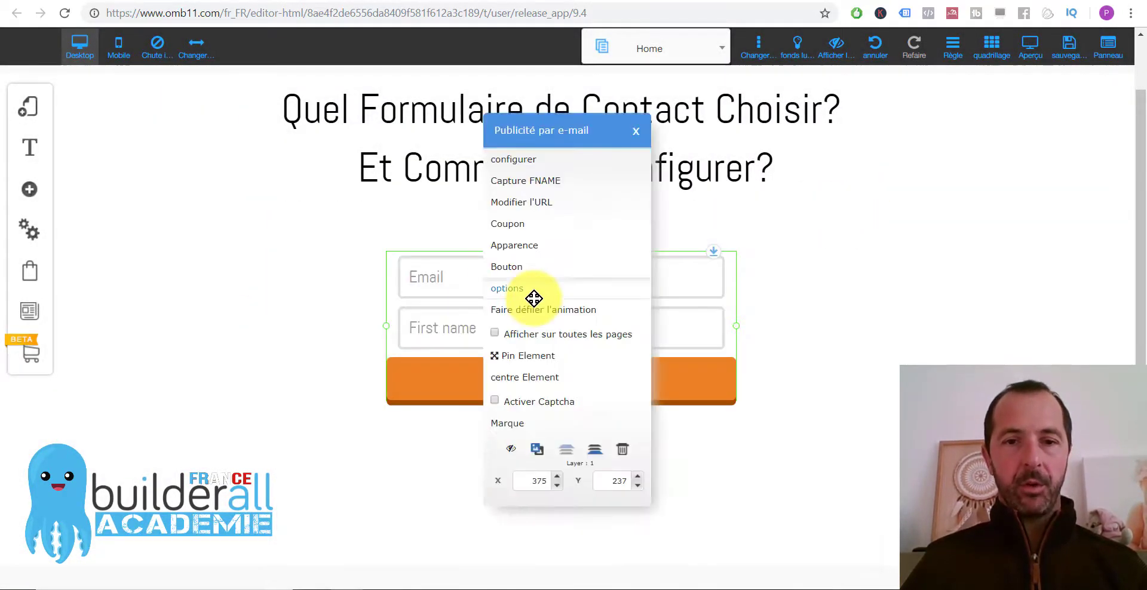
Step: Link the optin form to the MailingBoss list "Inscription Premium fp", consulting the main menu on the MailingBoss site along the way
{"action": "left_click", "coordinate": [534, 160]}
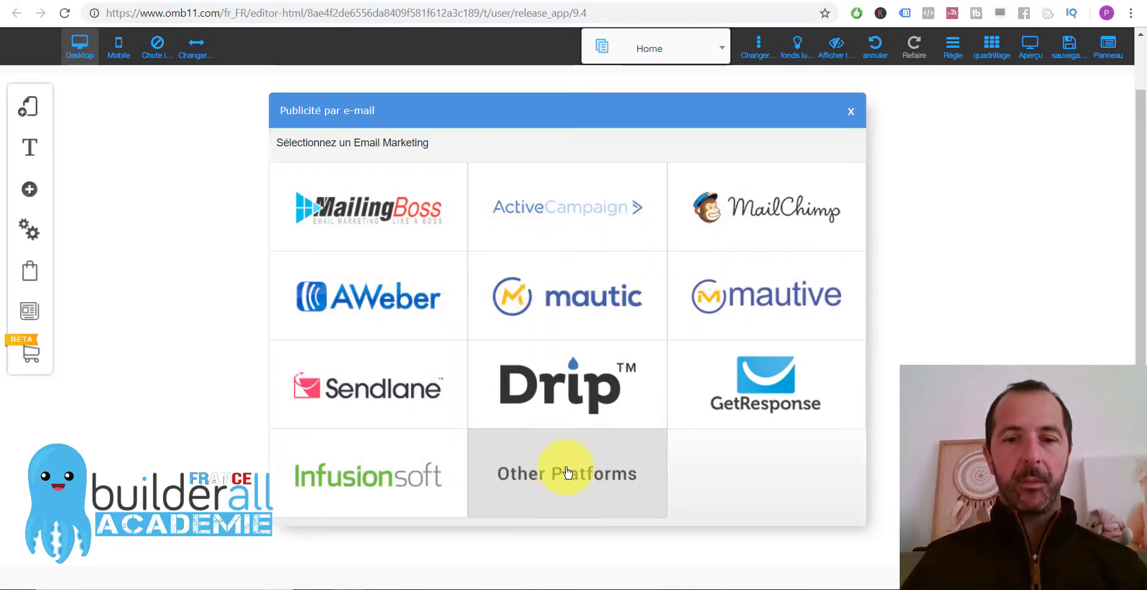
{"action": "left_click", "coordinate": [383, 222]}
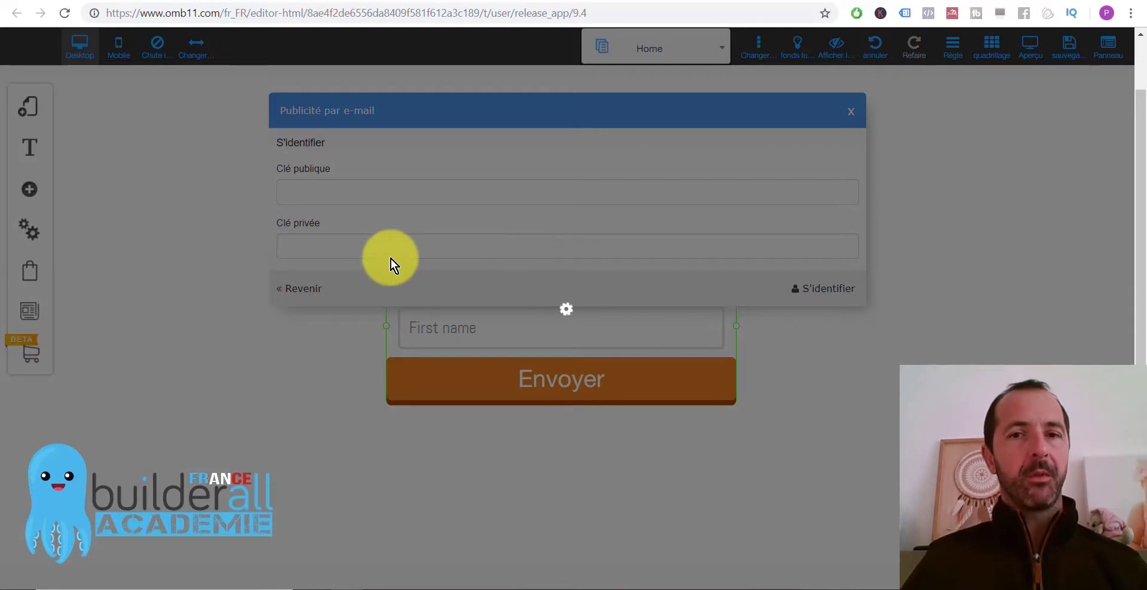
{"action": "left_click", "coordinate": [598, 0]}
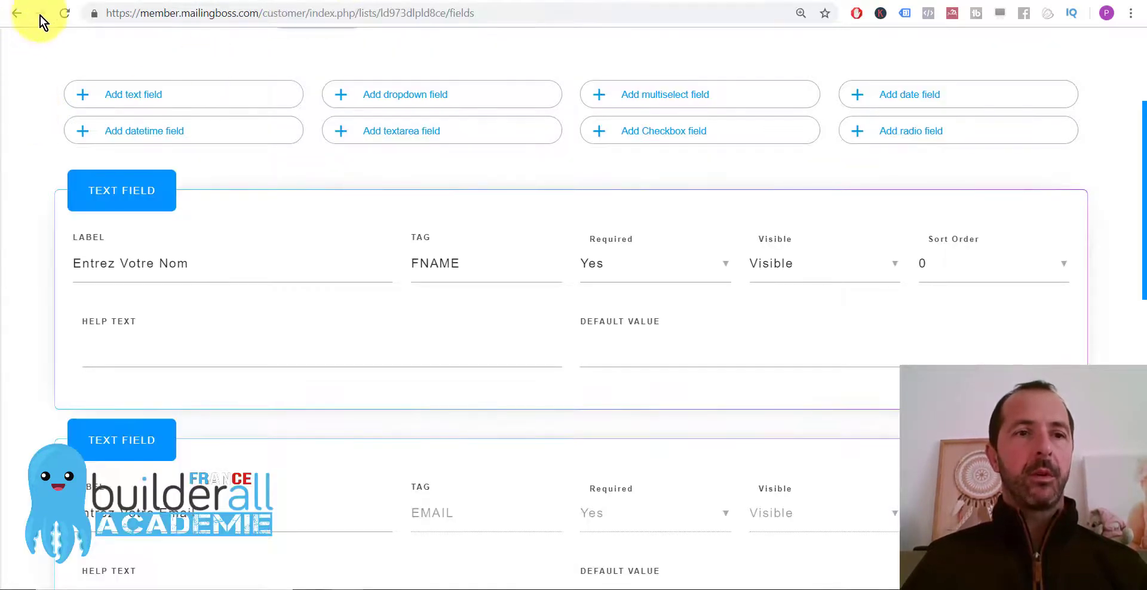
{"action": "scroll", "coordinate": [123, 145], "scroll_direction": "up", "scroll_amount": 4}
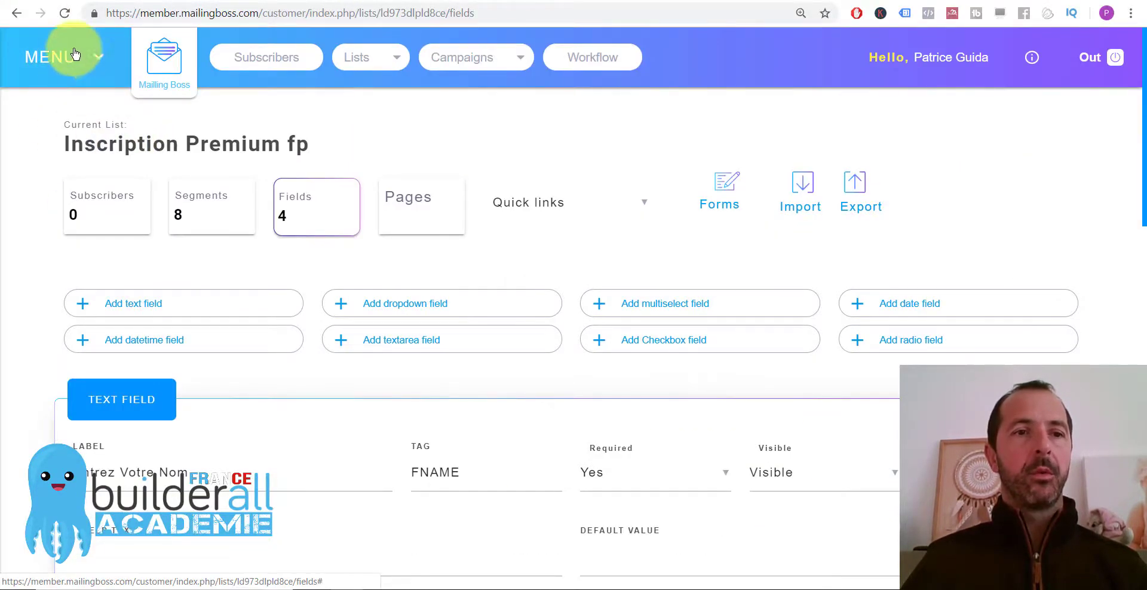
{"action": "left_click", "coordinate": [74, 61]}
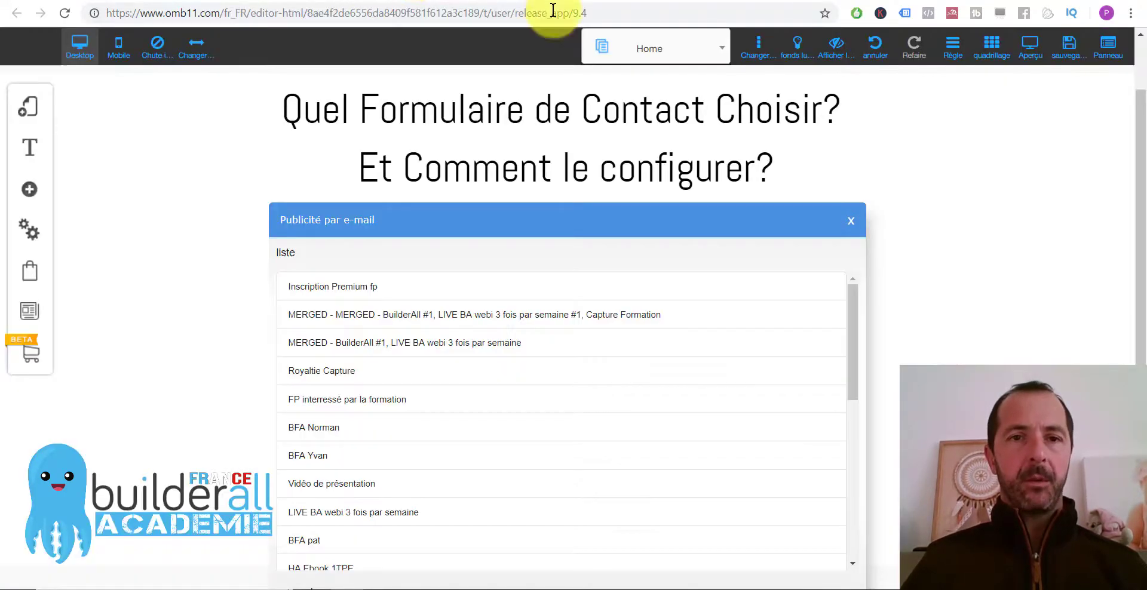
{"action": "left_click", "coordinate": [349, 287]}
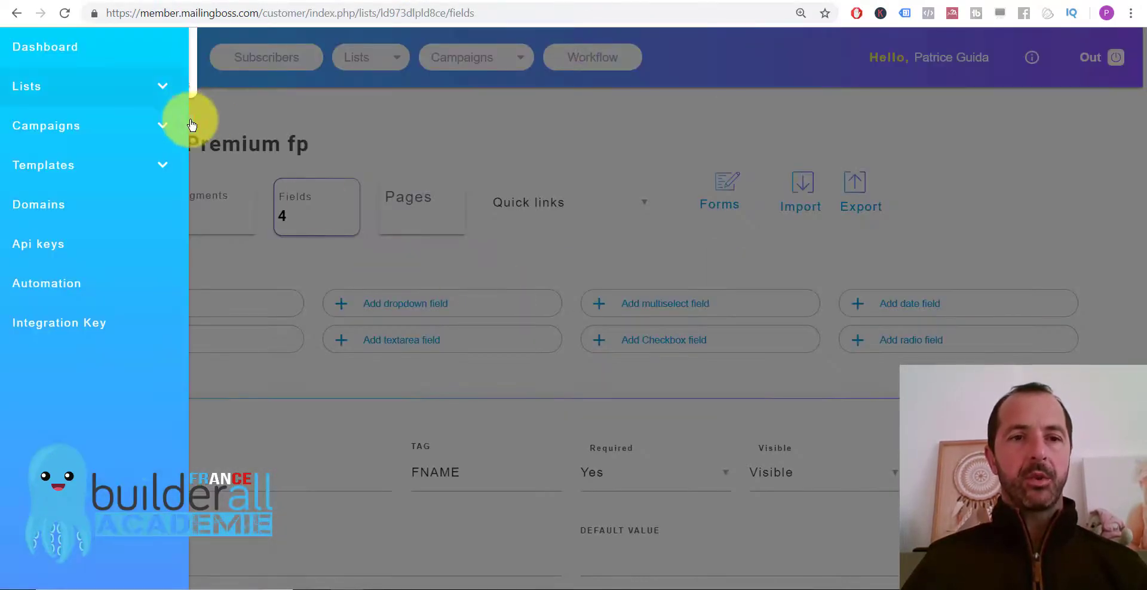
Step: Close the MailingBoss main menu and review the name and text fields of the "Inscription Premium fp" list
{"action": "left_click", "coordinate": [518, 109]}
{"action": "scroll", "coordinate": [456, 361], "scroll_direction": "down", "scroll_amount": 4}
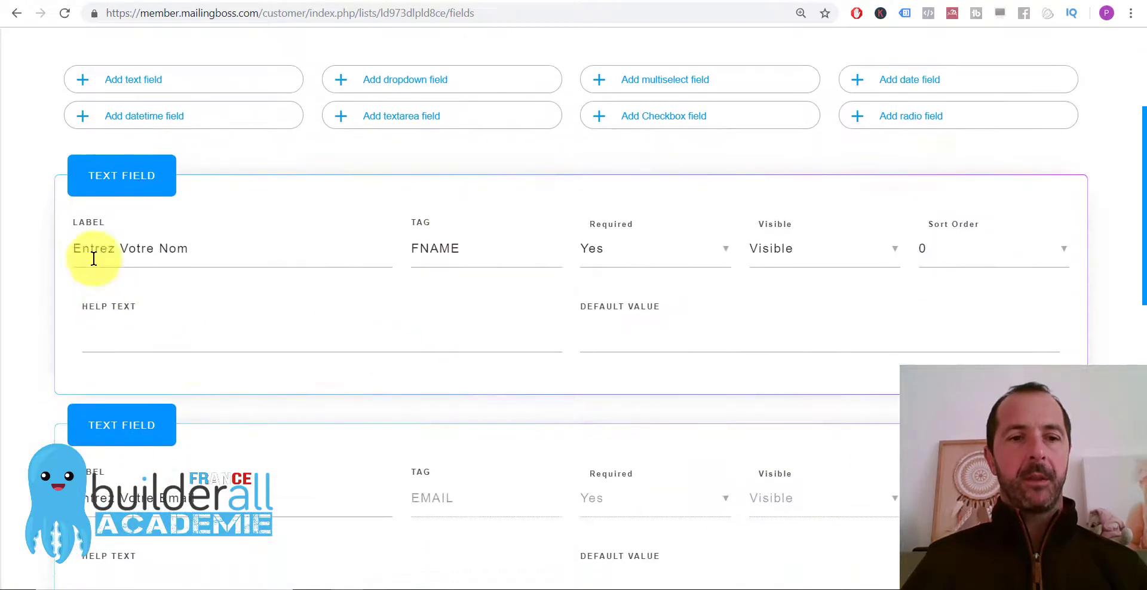
{"action": "scroll", "coordinate": [273, 448], "scroll_direction": "down", "scroll_amount": 6}
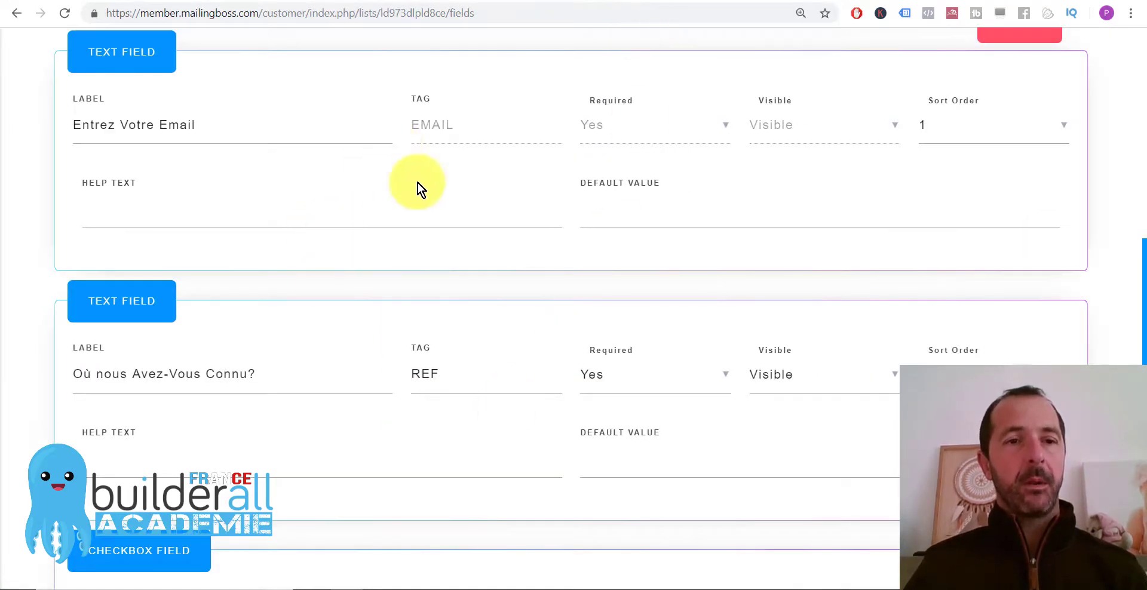
{"action": "scroll", "coordinate": [492, 360], "scroll_direction": "up", "scroll_amount": 10}
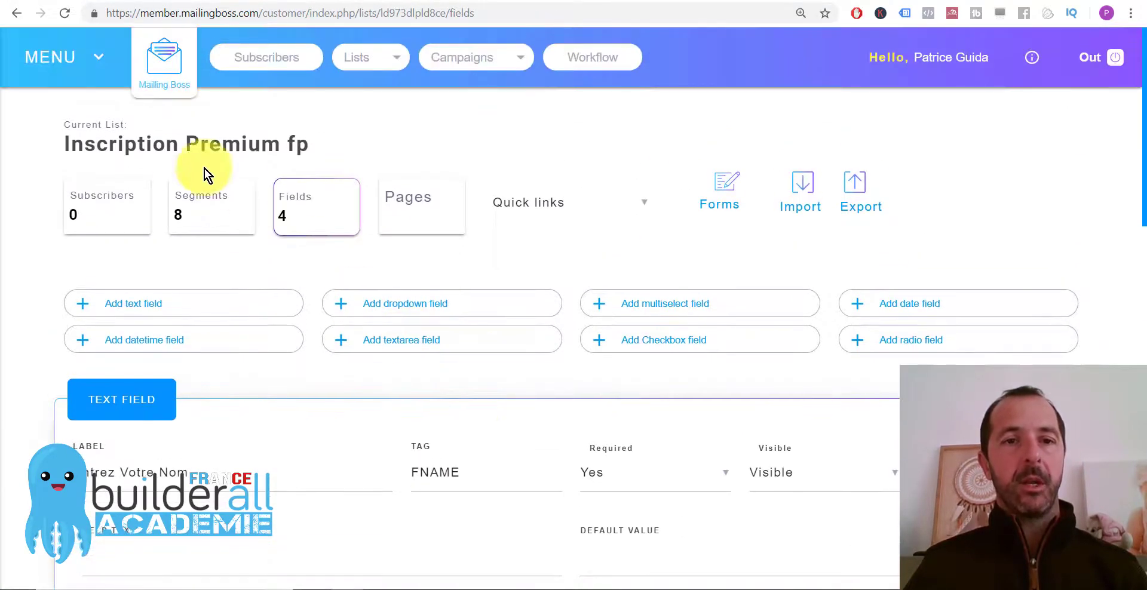
{"action": "left_click_drag", "start_coordinate": [64, 146], "coordinate": [336, 138]}
{"action": "left_click", "coordinate": [337, 139]}
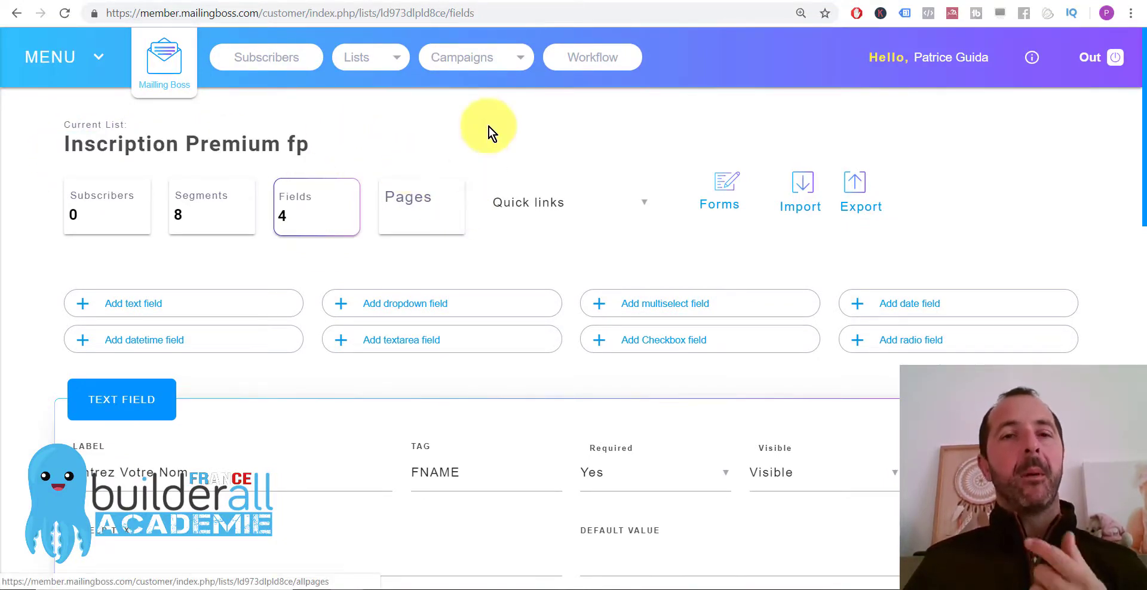
Step: Open the list pages of "Inscription Premium fp" to review its e-mail templates, and return to the Builderall editor
{"action": "left_click", "coordinate": [463, 2]}
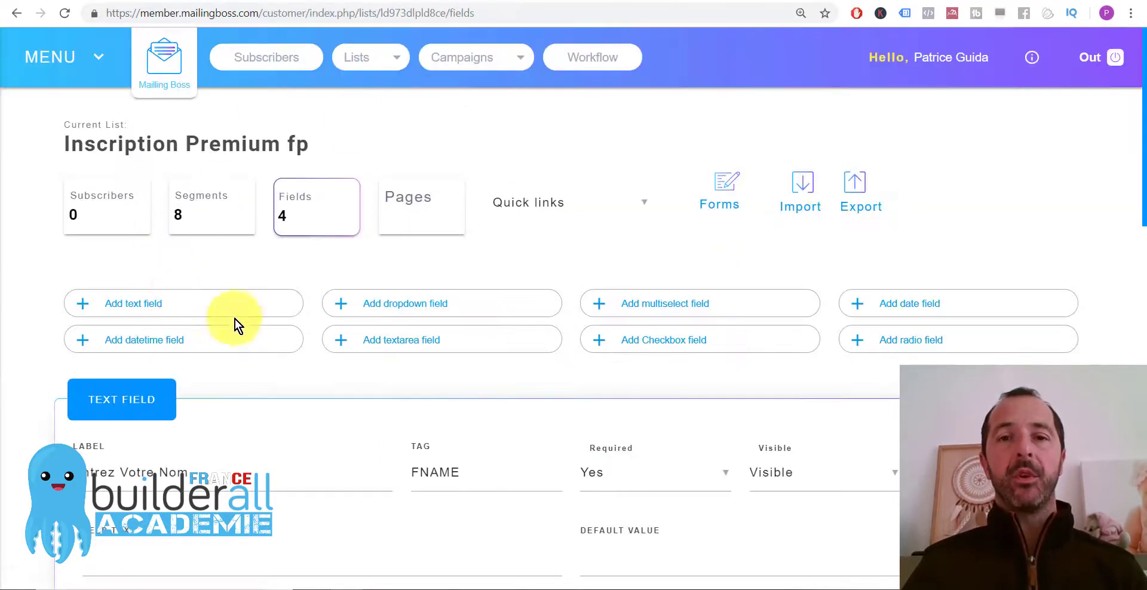
{"action": "scroll", "coordinate": [499, 305], "scroll_direction": "down", "scroll_amount": 1}
{"action": "scroll", "coordinate": [499, 303], "scroll_direction": "up", "scroll_amount": 1}
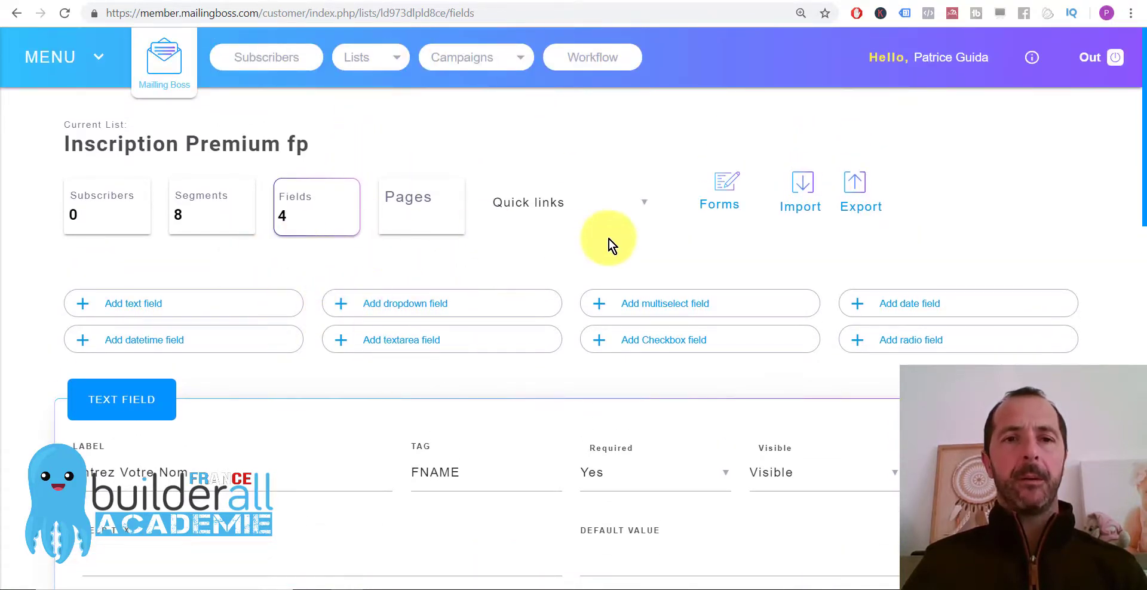
{"action": "left_click", "coordinate": [538, 194]}
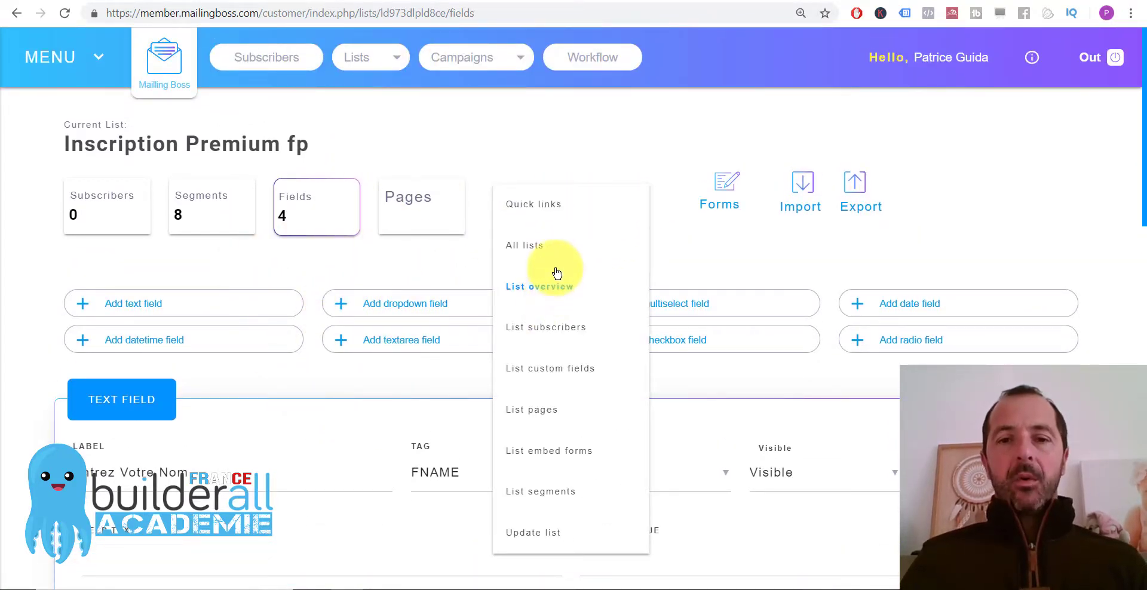
{"action": "scroll", "coordinate": [591, 333], "scroll_direction": "down", "scroll_amount": 1}
{"action": "left_click", "coordinate": [543, 338]}
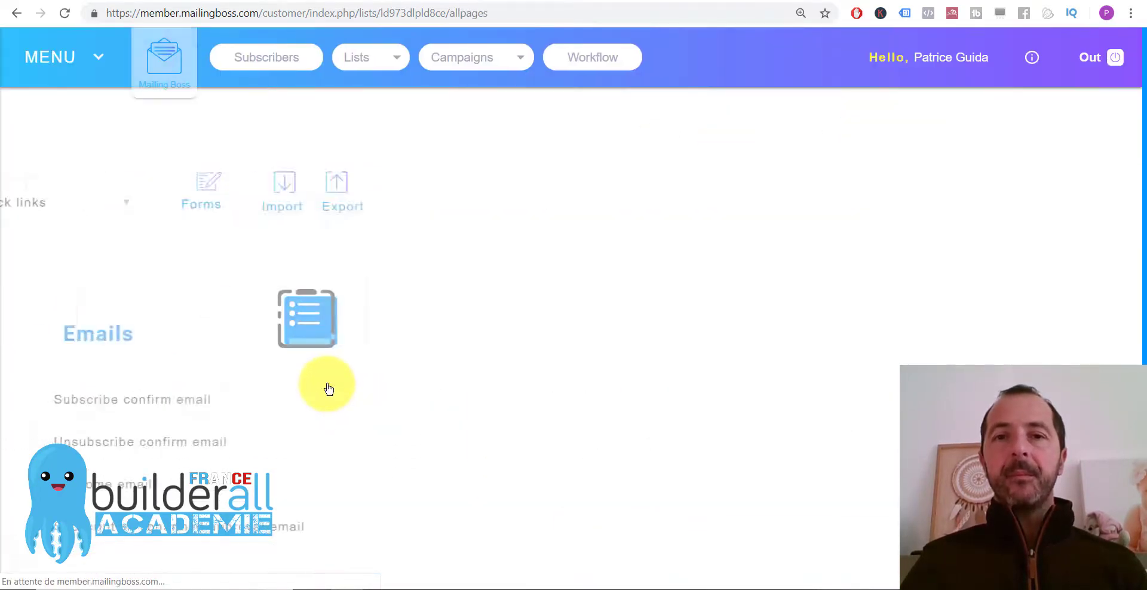
{"action": "scroll", "coordinate": [205, 378], "scroll_direction": "down", "scroll_amount": 2}
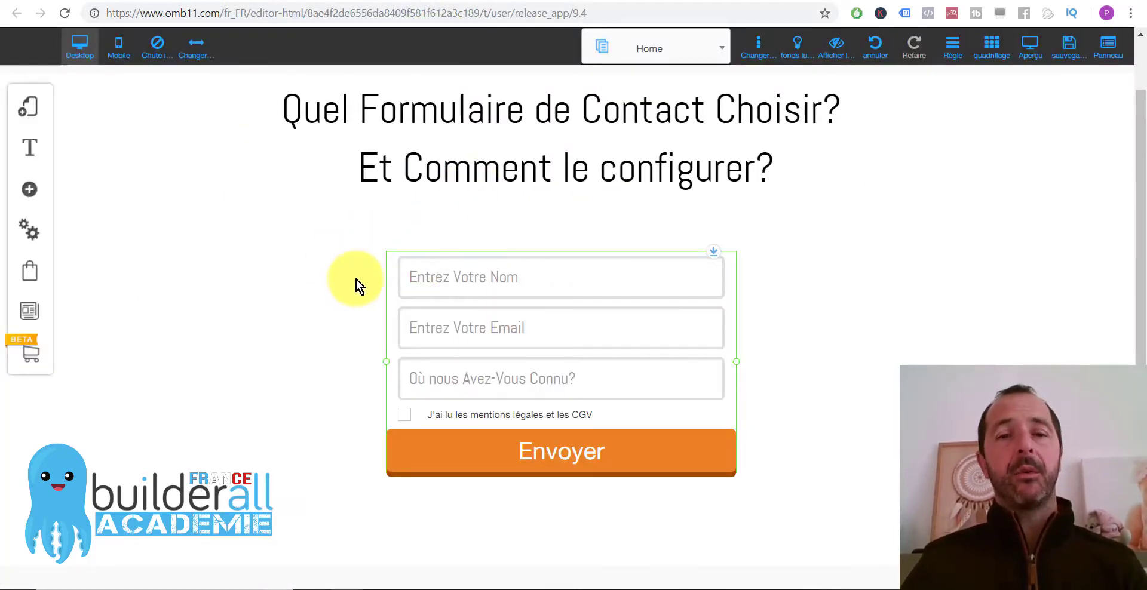
Step: Move the optin form up so it sits centred just beneath the "Et Comment le configurer?" heading
{"action": "scroll", "coordinate": [327, 397], "scroll_direction": "up", "scroll_amount": 1}
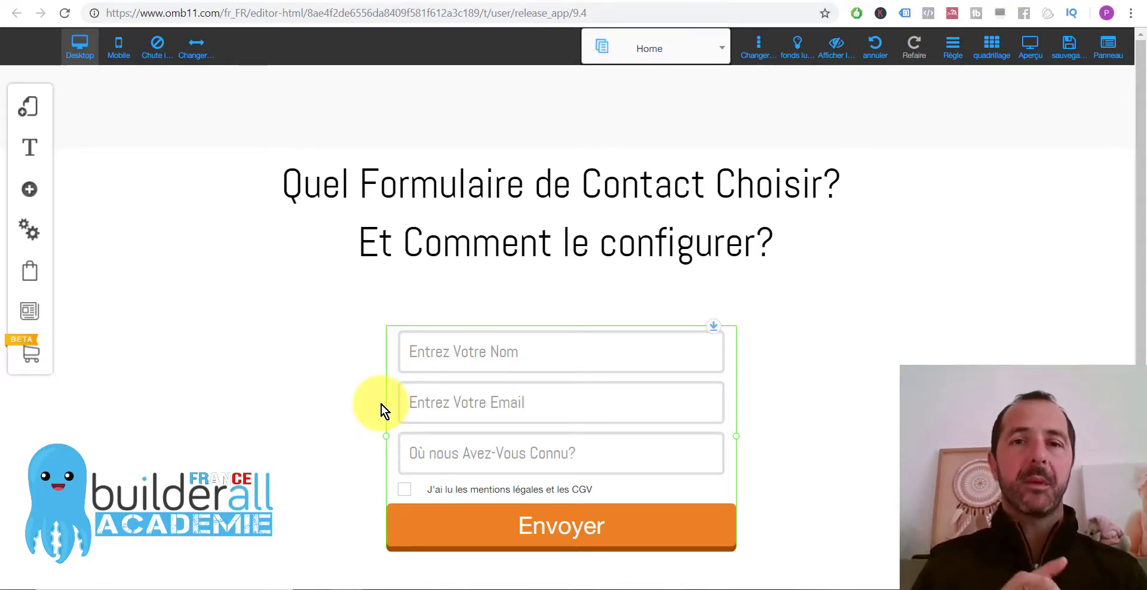
{"action": "left_click_drag", "start_coordinate": [547, 424], "coordinate": [555, 378]}
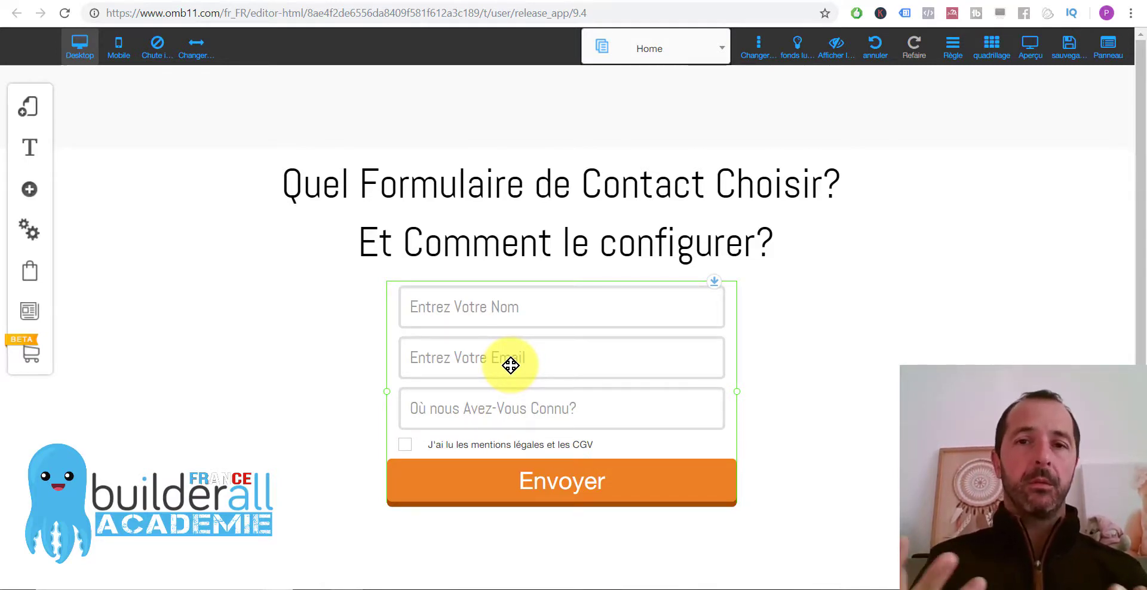
{"action": "left_click_drag", "start_coordinate": [547, 376], "coordinate": [546, 377]}
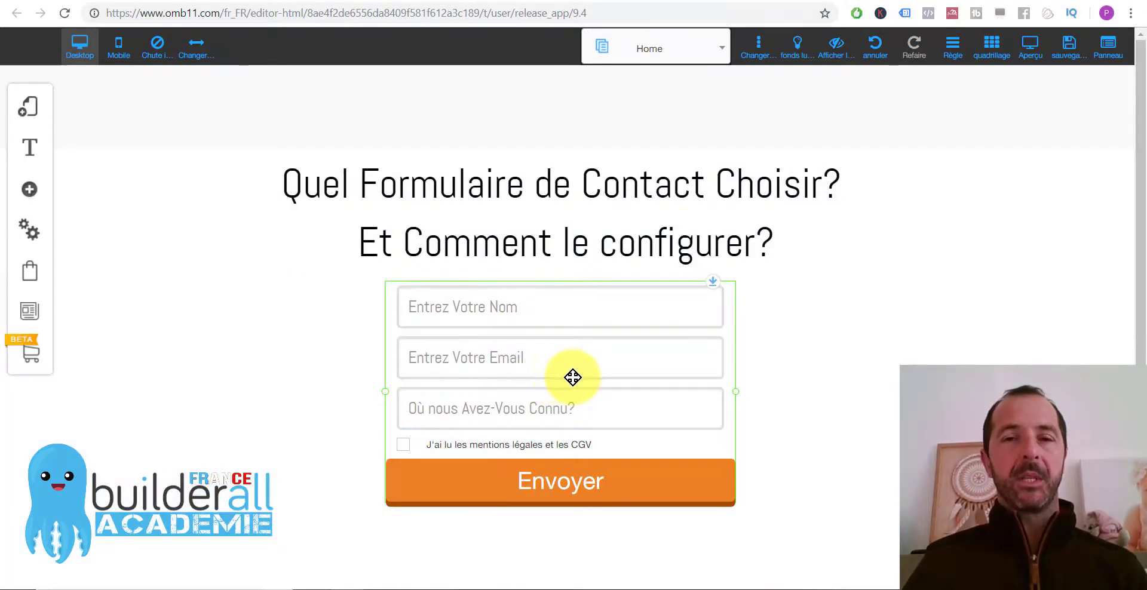